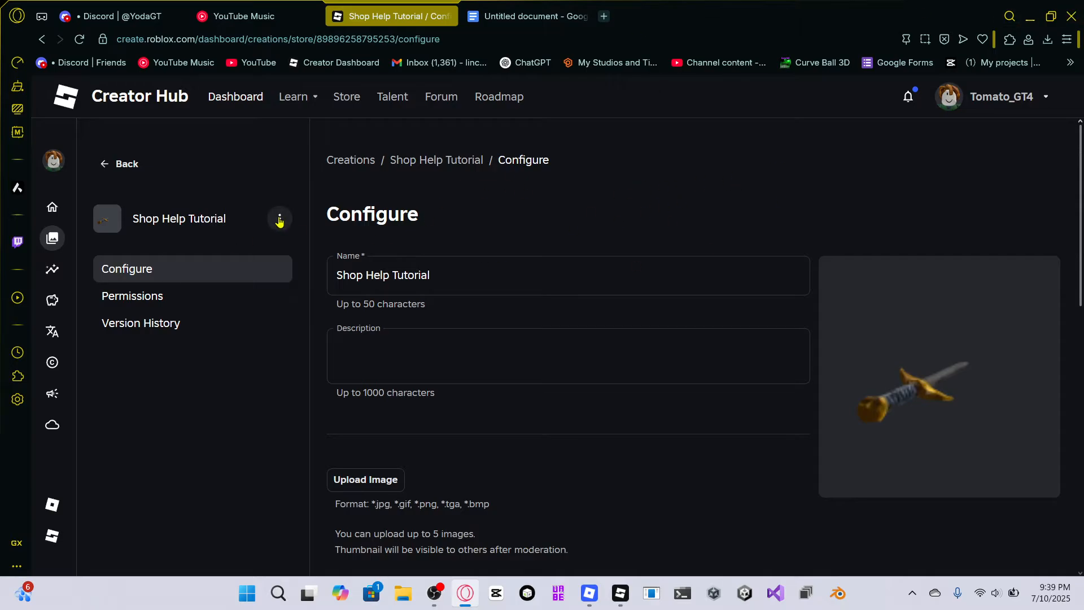
Open the Shop Help Tutorial model's store page and open it in Studio.
{"action": "left_click", "coordinate": [279, 218]}
{"action": "left_click", "coordinate": [296, 283]}
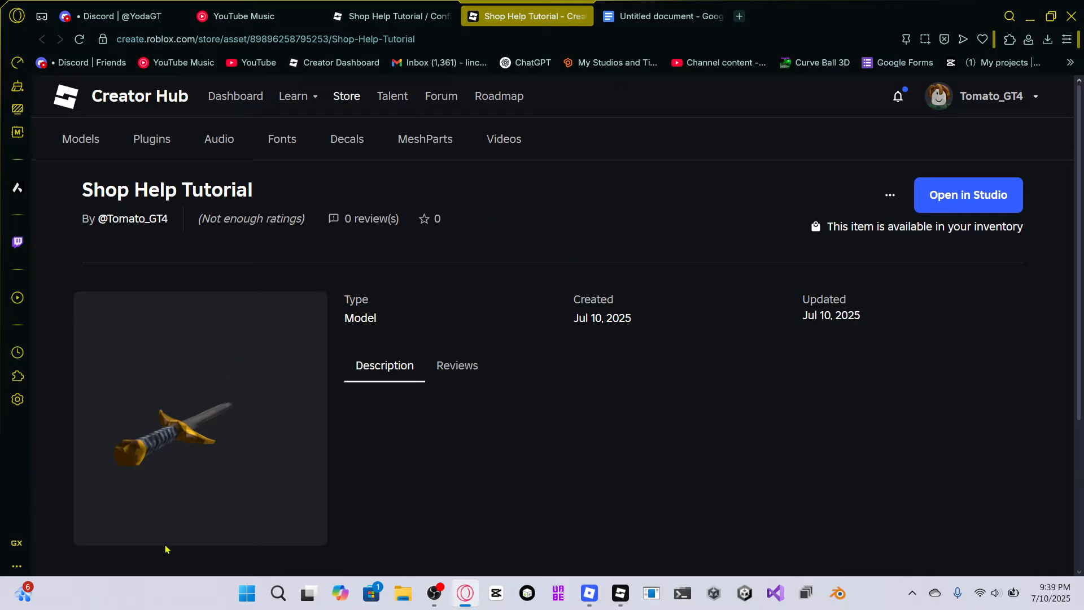
{"action": "left_click", "coordinate": [958, 195]}
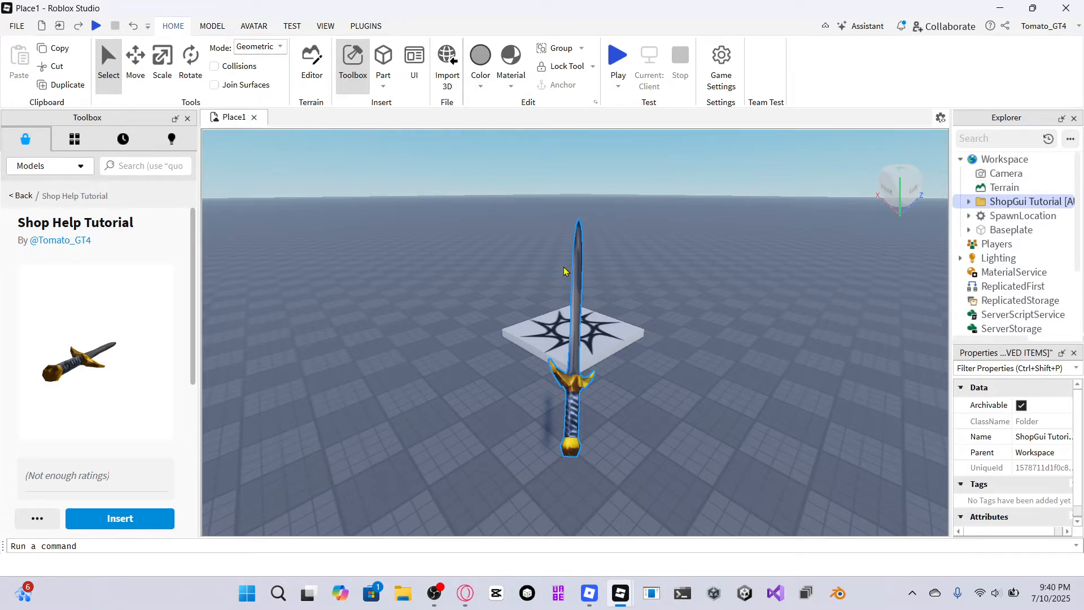
Move the imported ShopGui Tutorial folder downward with the Move tool, out of the way of the baseplate.
{"action": "scroll", "coordinate": [564, 271], "scroll_direction": "down", "scroll_amount": 10}
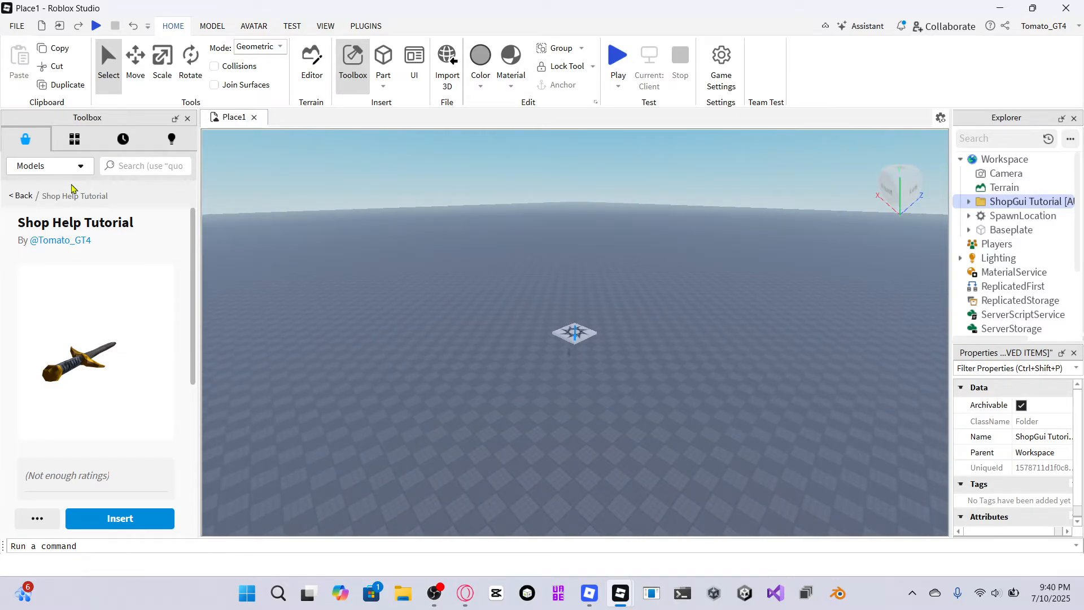
{"action": "left_click", "coordinate": [20, 196]}
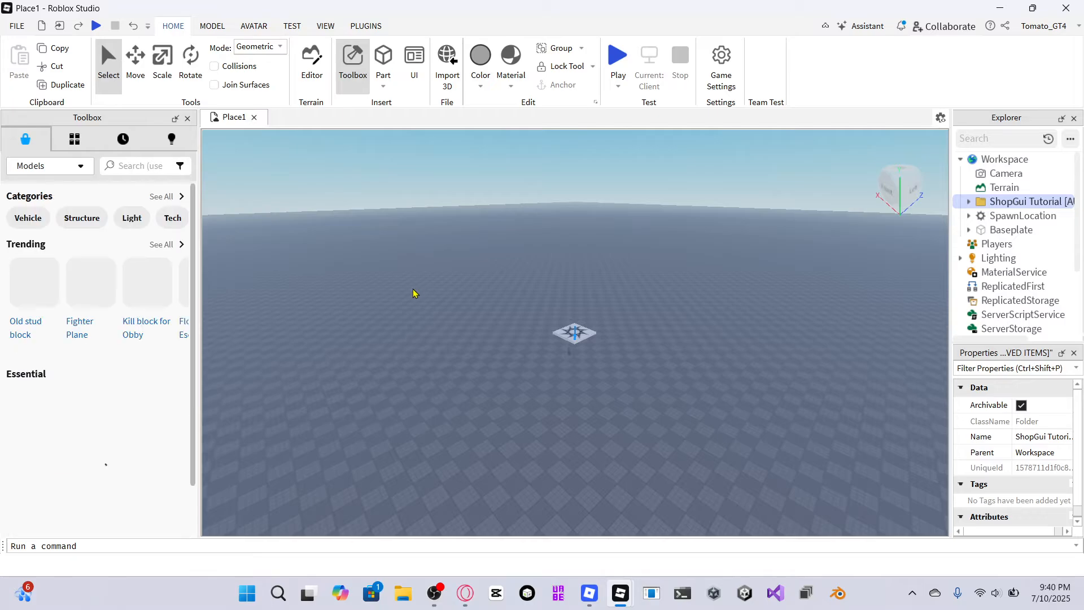
{"action": "key", "text": "ctrl+2"}
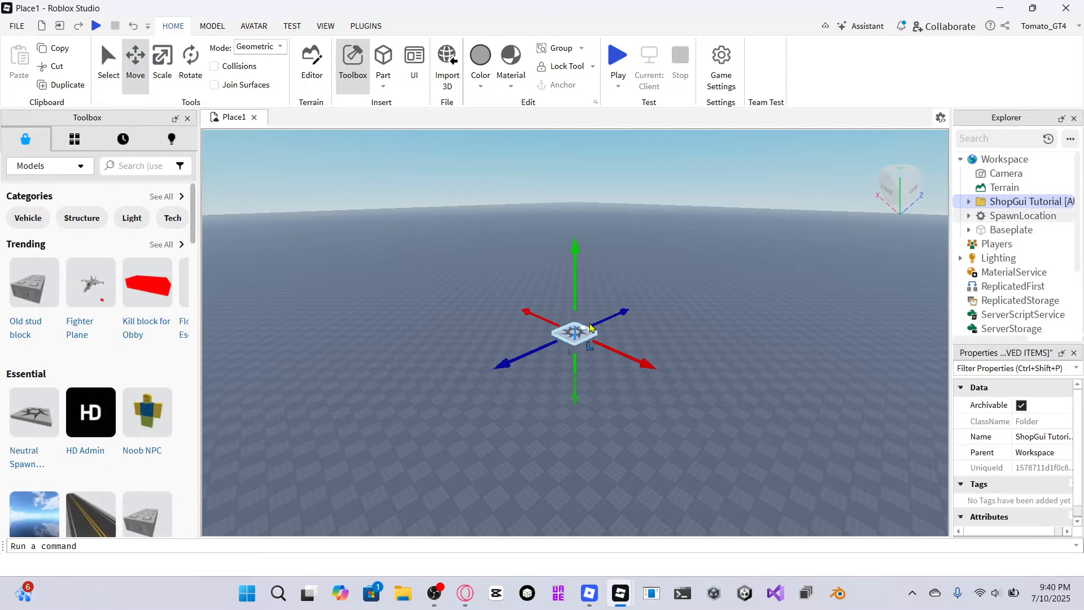
{"action": "left_click_drag", "start_coordinate": [581, 242], "coordinate": [664, 559]}
{"action": "right_click_drag", "start_coordinate": [664, 282], "coordinate": [609, 300]}
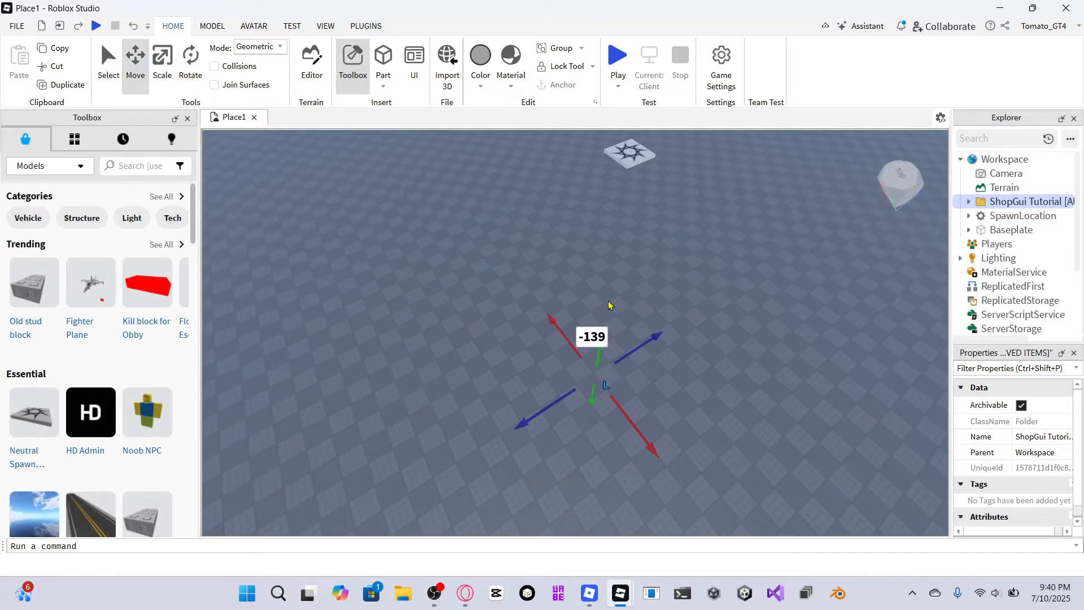
{"action": "left_click_drag", "start_coordinate": [605, 362], "coordinate": [551, 485]}
{"action": "right_click_drag", "start_coordinate": [550, 481], "coordinate": [592, 307]}
Expand the ShopGui Tutorial folder and move the UngroupInReplicatedStorage model into ReplicatedStorage.
{"action": "key", "text": "w"}
{"action": "key", "text": "s"}
{"action": "key", "text": "w"}
{"action": "key", "text": "w"}
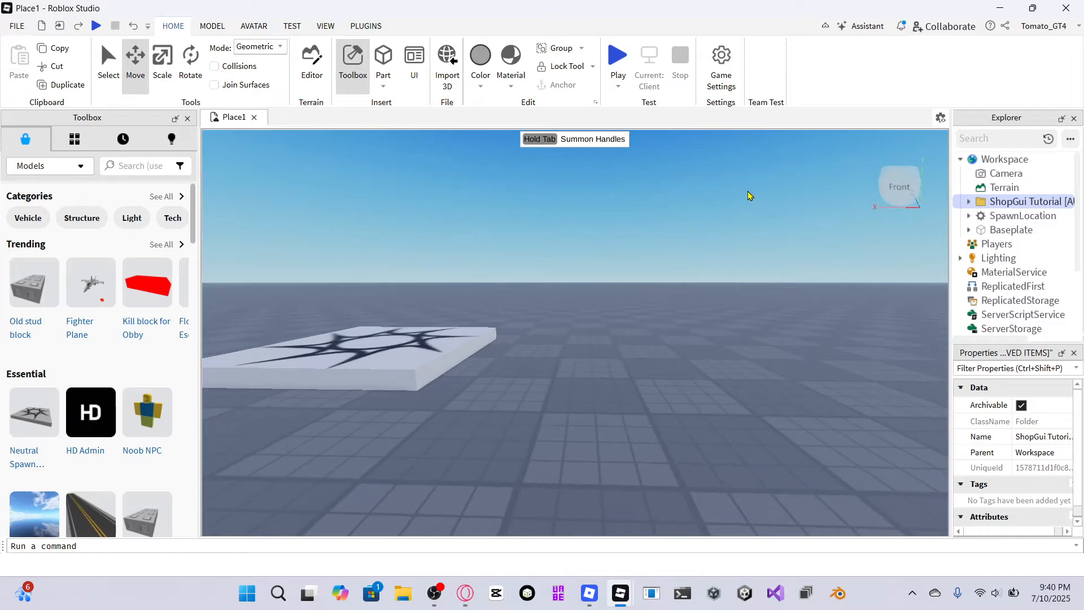
{"action": "right_click_drag", "start_coordinate": [724, 197], "coordinate": [724, 200]}
{"action": "key", "text": "s"}
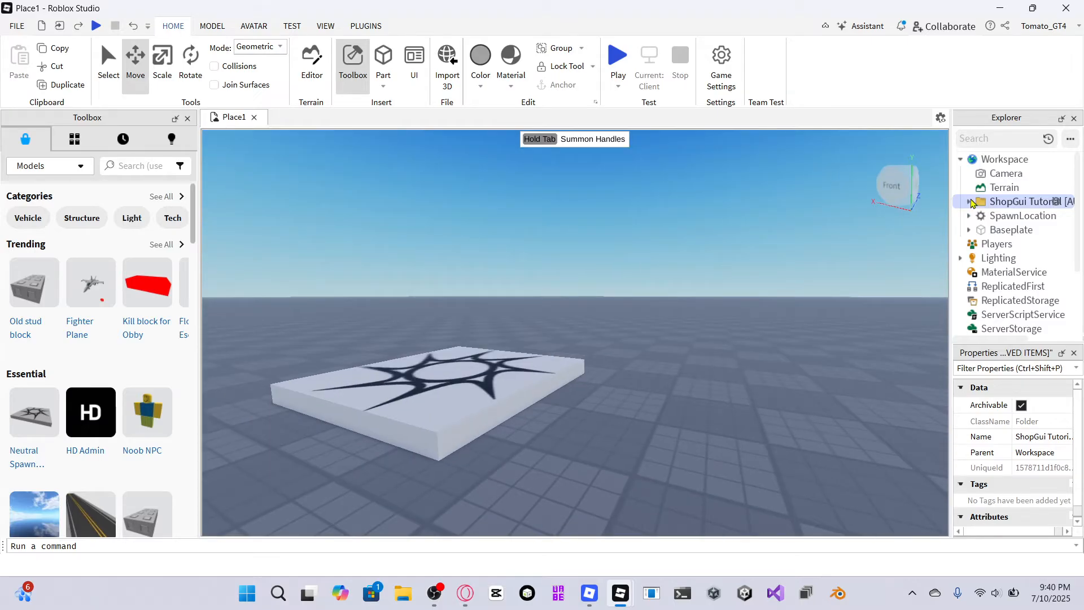
{"action": "left_click", "coordinate": [969, 201]}
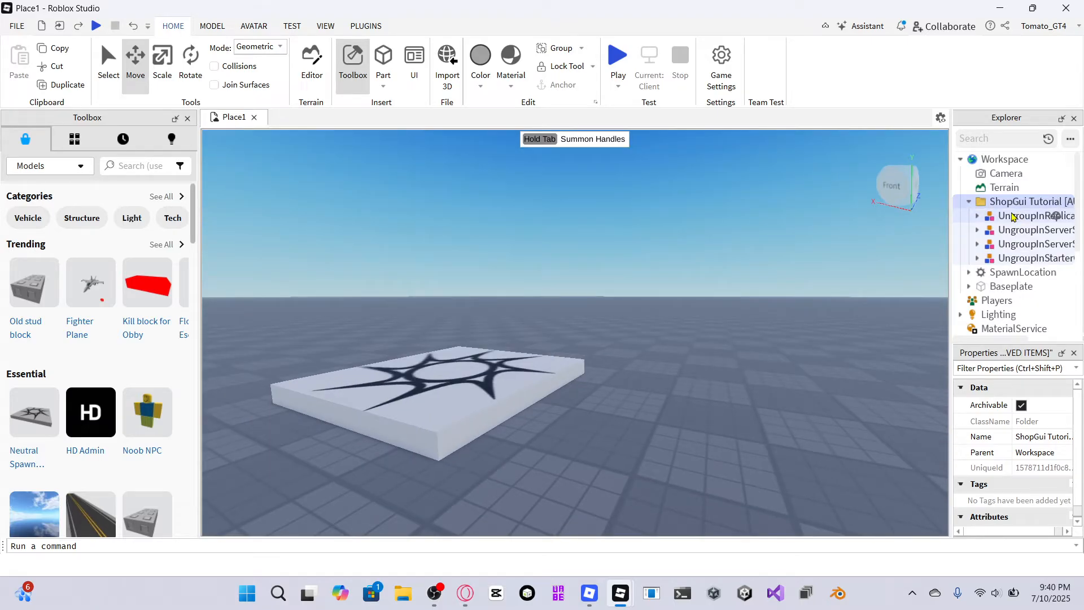
{"action": "left_click_drag", "start_coordinate": [1012, 217], "coordinate": [989, 208]}
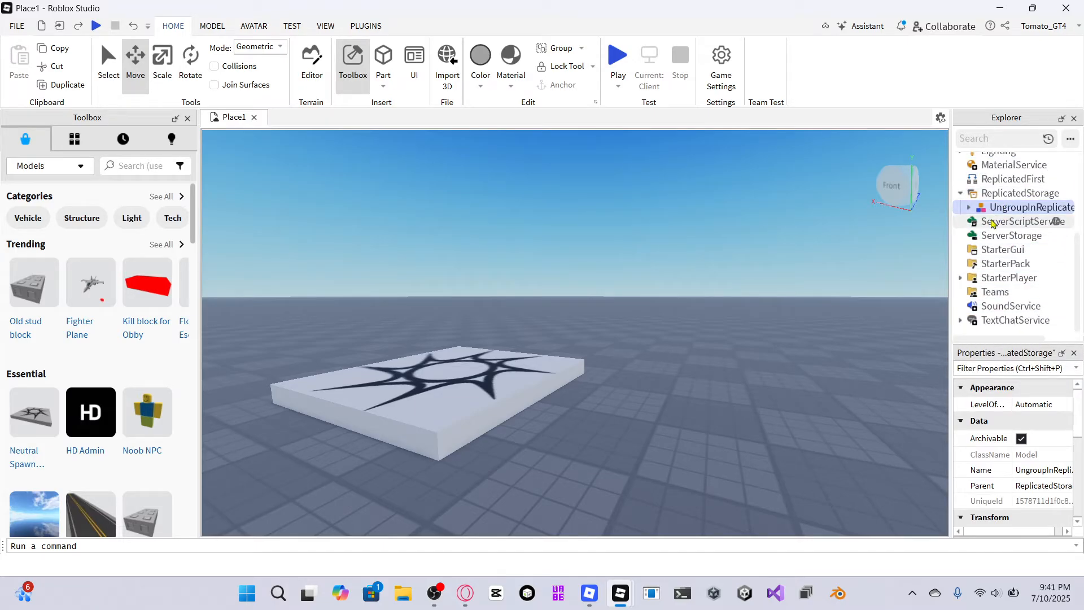
Ungroup the model inside ReplicatedStorage.
{"action": "right_click", "coordinate": [1000, 209]}
{"action": "left_click", "coordinate": [975, 331]}
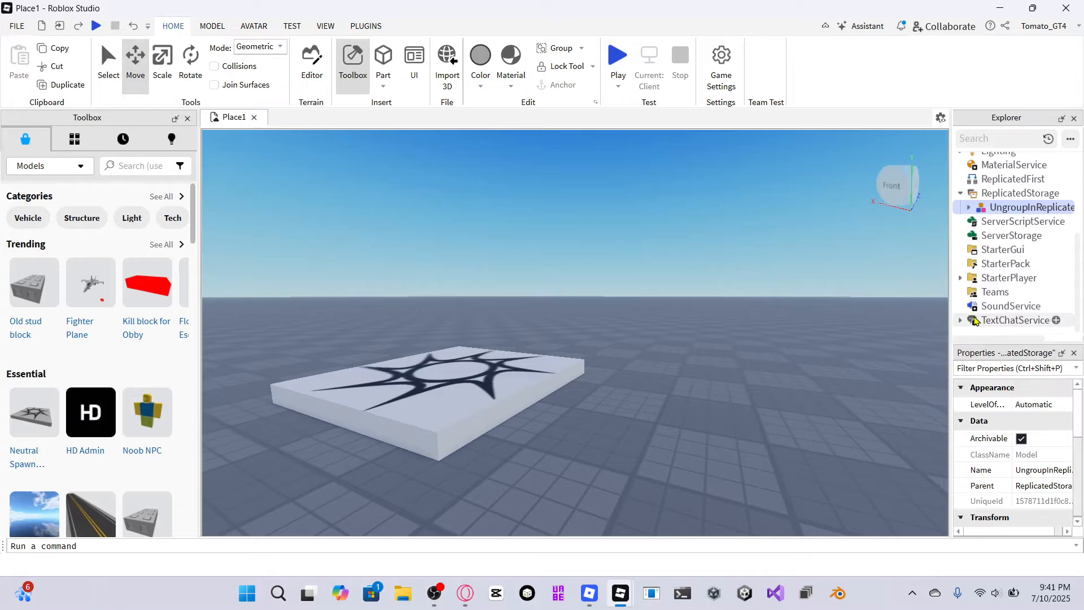
{"action": "scroll", "coordinate": [996, 268], "scroll_direction": "up", "scroll_amount": 2}
{"action": "right_click", "coordinate": [998, 292]}
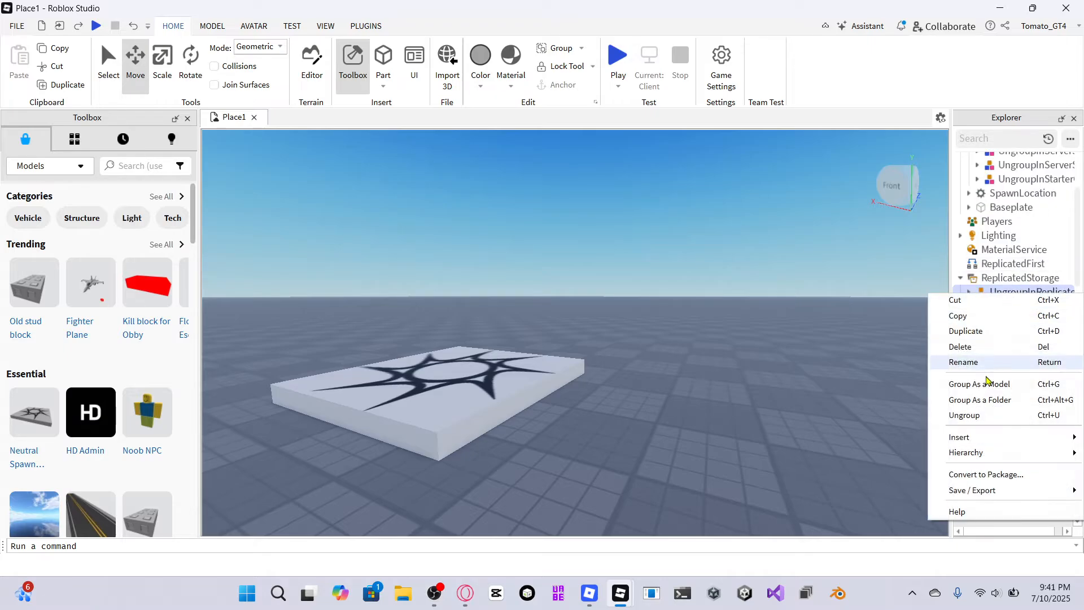
{"action": "left_click", "coordinate": [976, 420]}
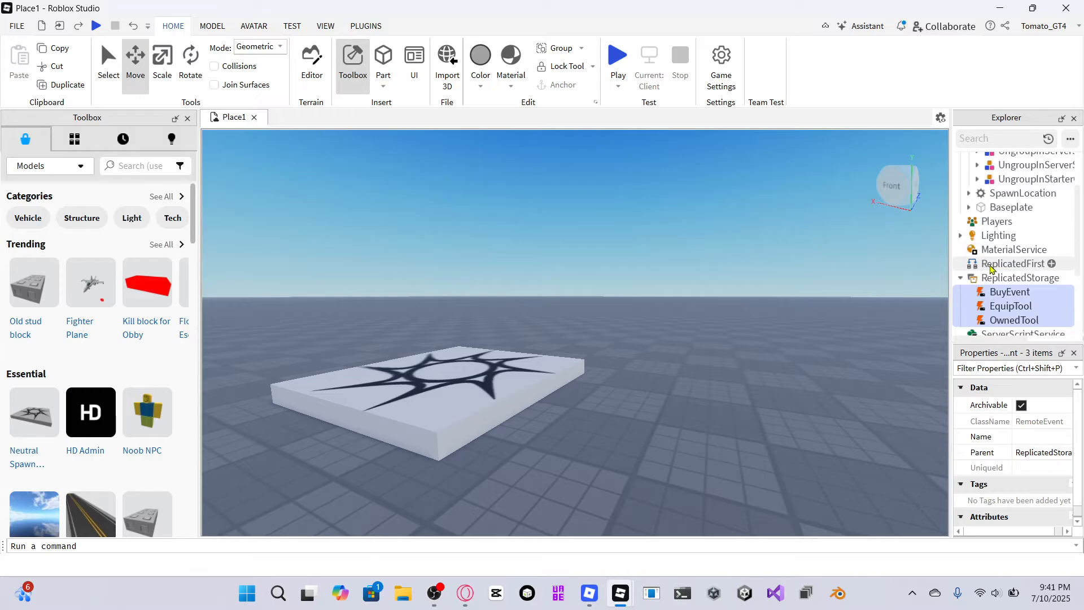
Move the UngroupInServerScriptService model into ServerScriptService and ungroup it.
{"action": "scroll", "coordinate": [1007, 237], "scroll_direction": "up", "scroll_amount": 2}
{"action": "left_click_drag", "start_coordinate": [1010, 220], "coordinate": [983, 222]}
{"action": "right_click", "coordinate": [1016, 221]}
{"action": "left_click", "coordinate": [982, 343]}
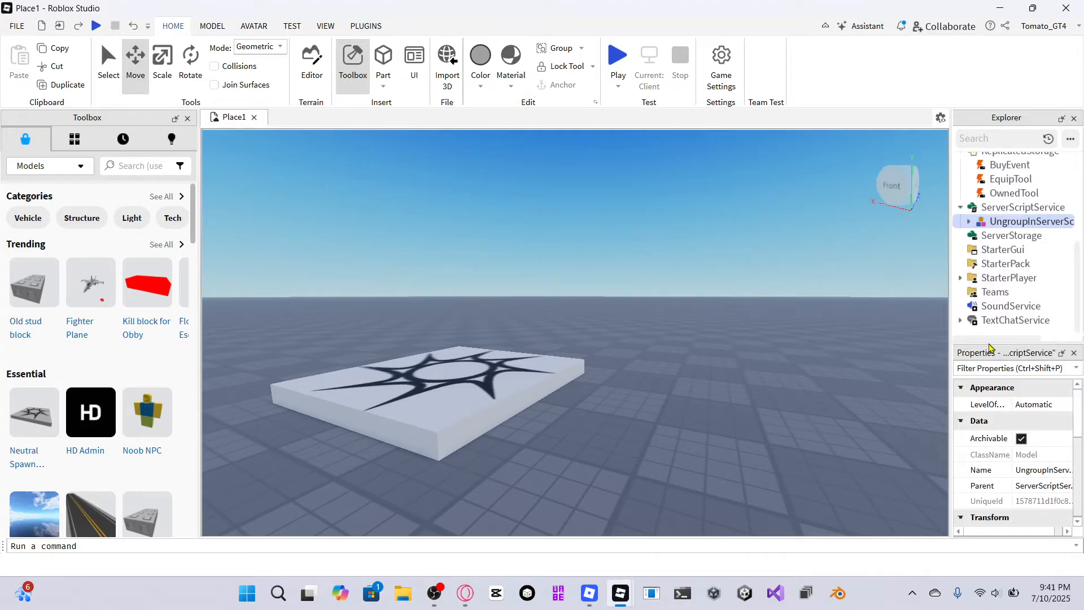
Move the UngroupInServerStorage model into ServerStorage and ungroup it.
{"action": "scroll", "coordinate": [1011, 221], "scroll_direction": "up", "scroll_amount": 5}
{"action": "left_click_drag", "start_coordinate": [1012, 220], "coordinate": [987, 286]}
{"action": "scroll", "coordinate": [966, 262], "scroll_direction": "down", "scroll_amount": 4}
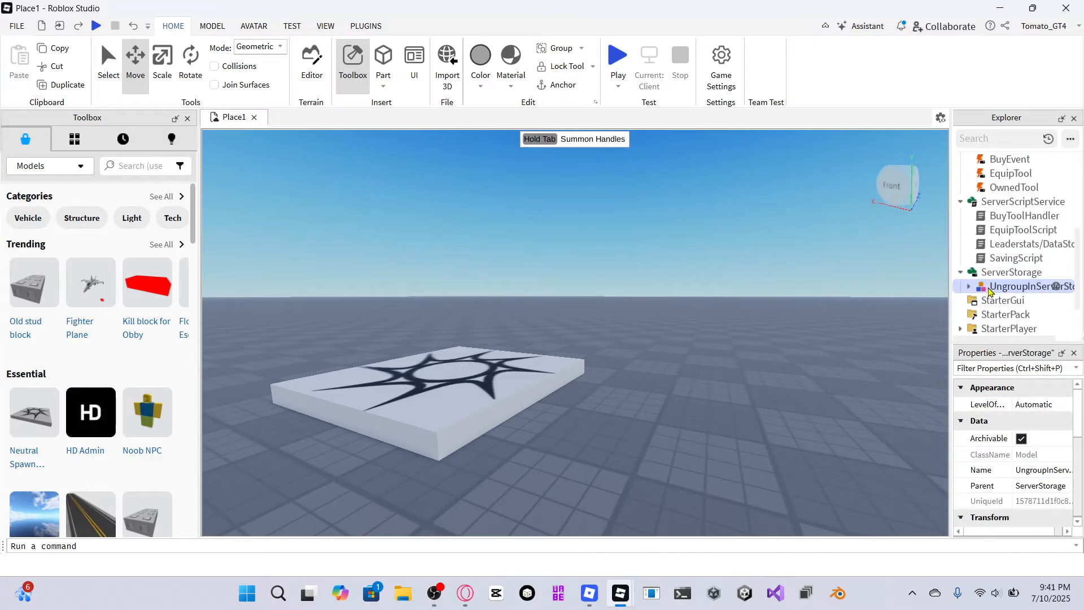
{"action": "right_click", "coordinate": [989, 287]}
{"action": "left_click", "coordinate": [965, 409]}
Move the UngroupInStarterGui model into StarterGui and ungroup it.
{"action": "scroll", "coordinate": [1025, 226], "scroll_direction": "up", "scroll_amount": 5}
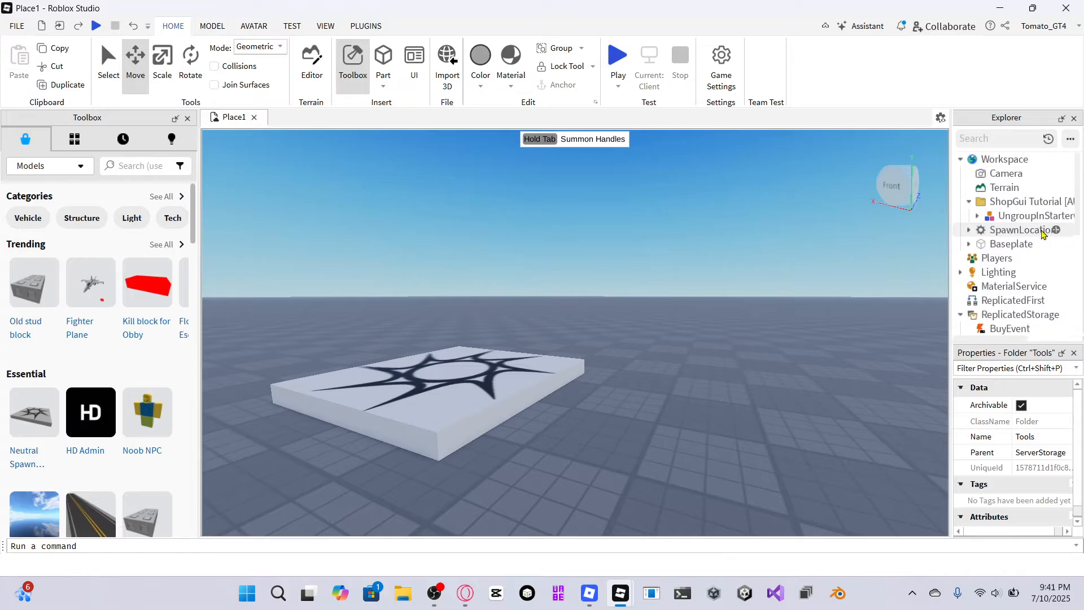
{"action": "left_click", "coordinate": [1028, 220]}
{"action": "left_click_drag", "start_coordinate": [1027, 221], "coordinate": [804, 240]}
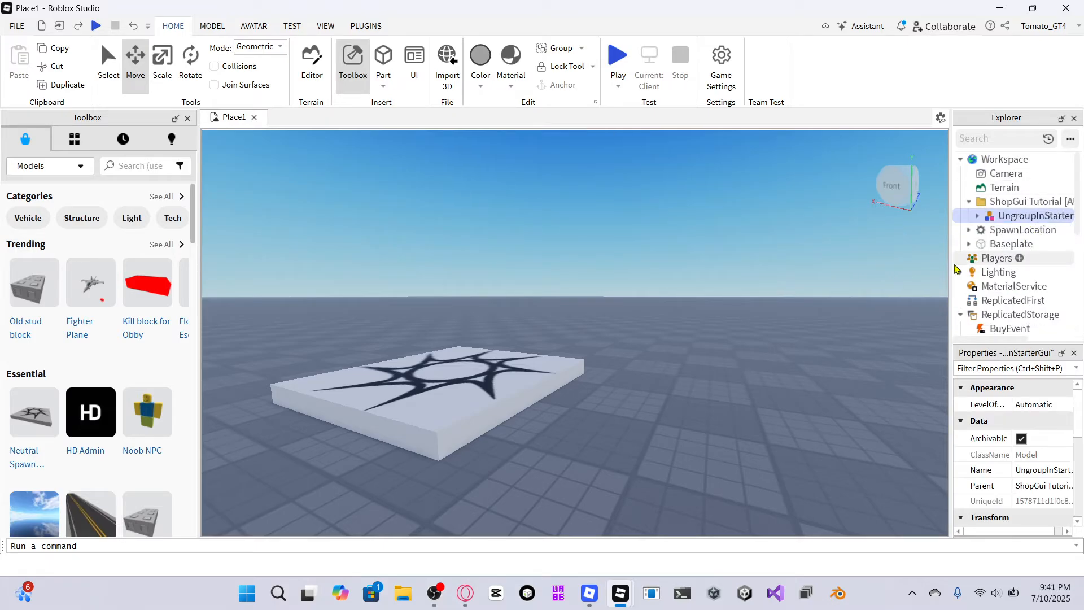
{"action": "left_click_drag", "start_coordinate": [1001, 208], "coordinate": [1008, 245]}
{"action": "scroll", "coordinate": [1008, 286], "scroll_direction": "down", "scroll_amount": 6}
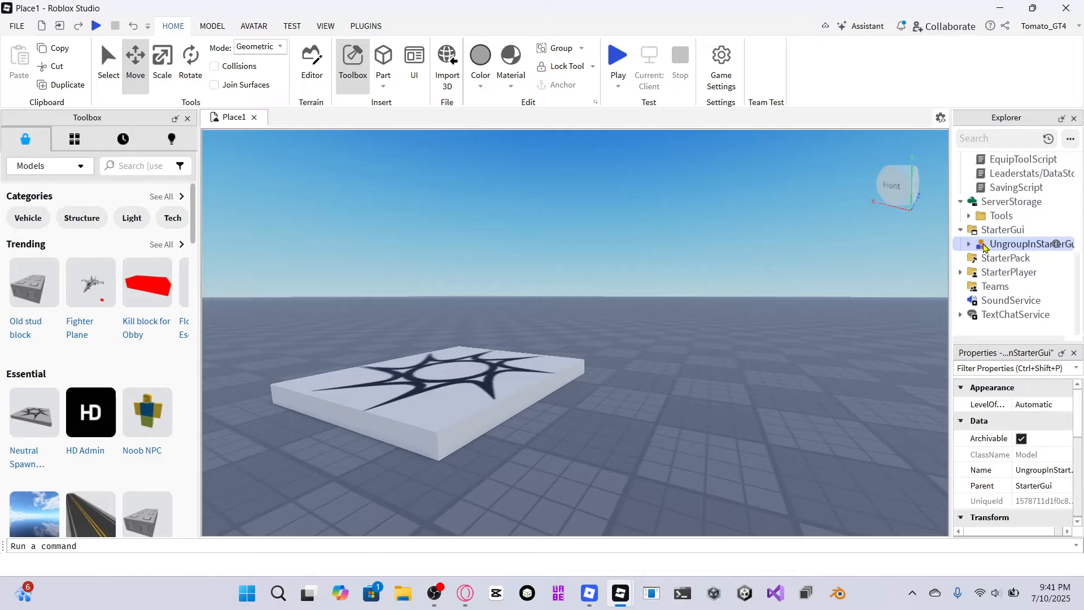
{"action": "right_click", "coordinate": [1008, 245]}
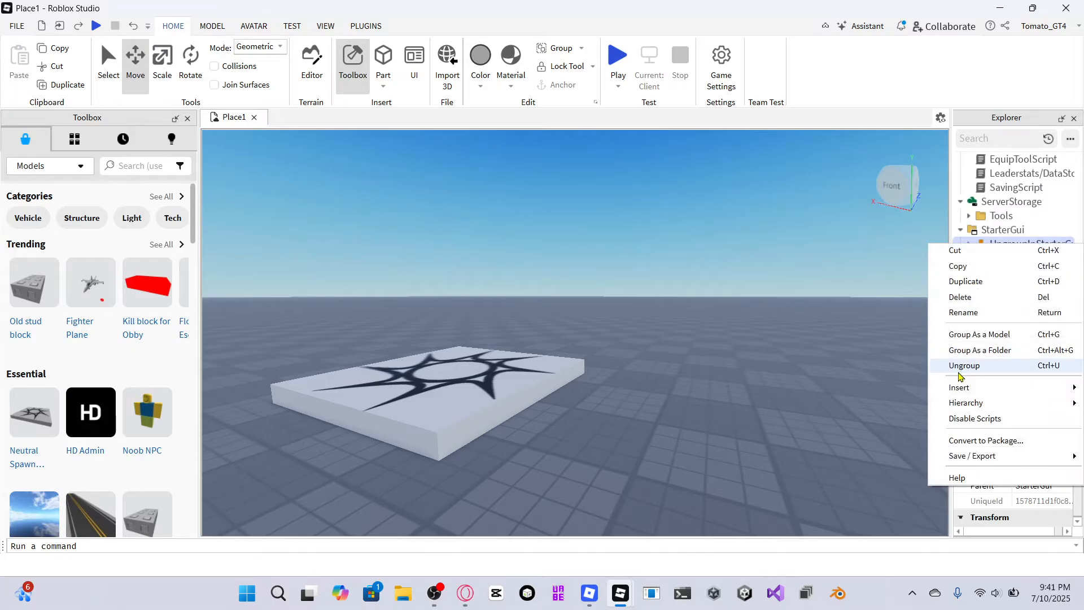
{"action": "left_click", "coordinate": [959, 500]}
{"action": "left_click", "coordinate": [168, 27]}
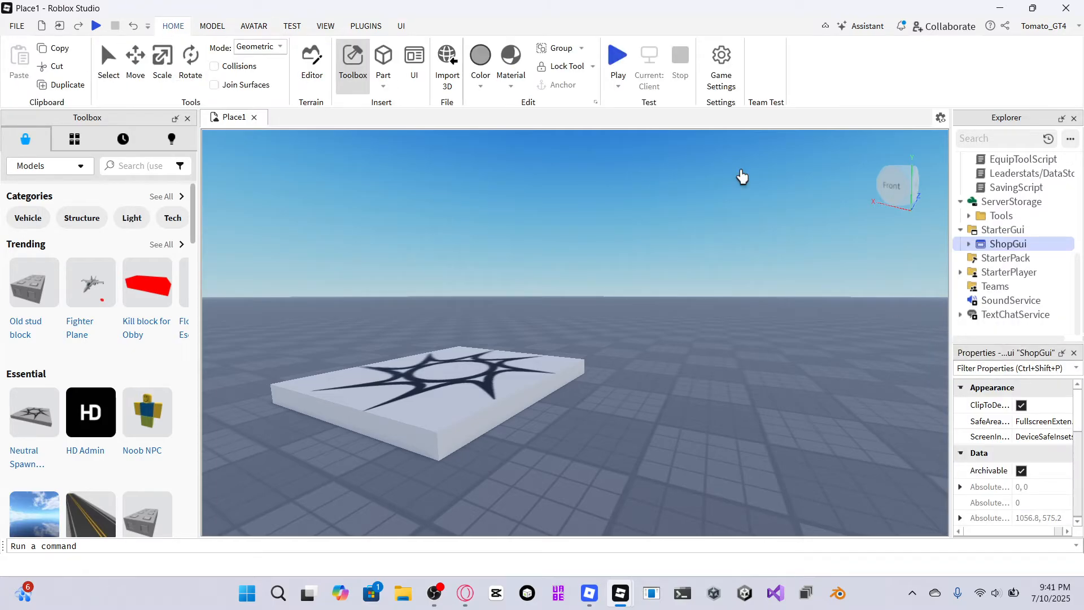
Expand ShopGui, select ShopFrame and turn on its Visible property.
{"action": "left_click", "coordinate": [969, 244]}
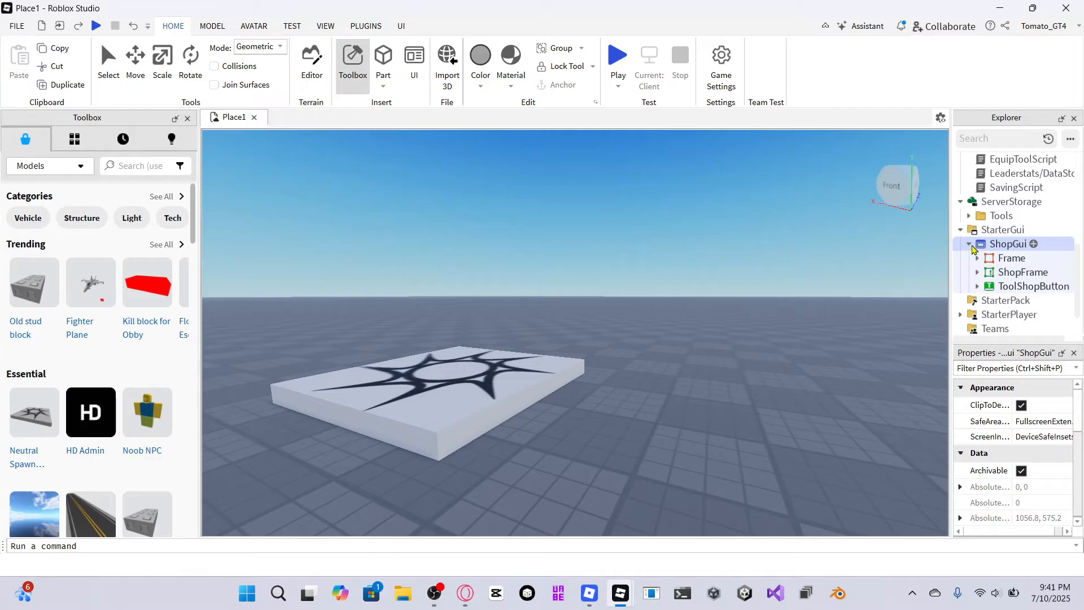
{"action": "left_click", "coordinate": [978, 273]}
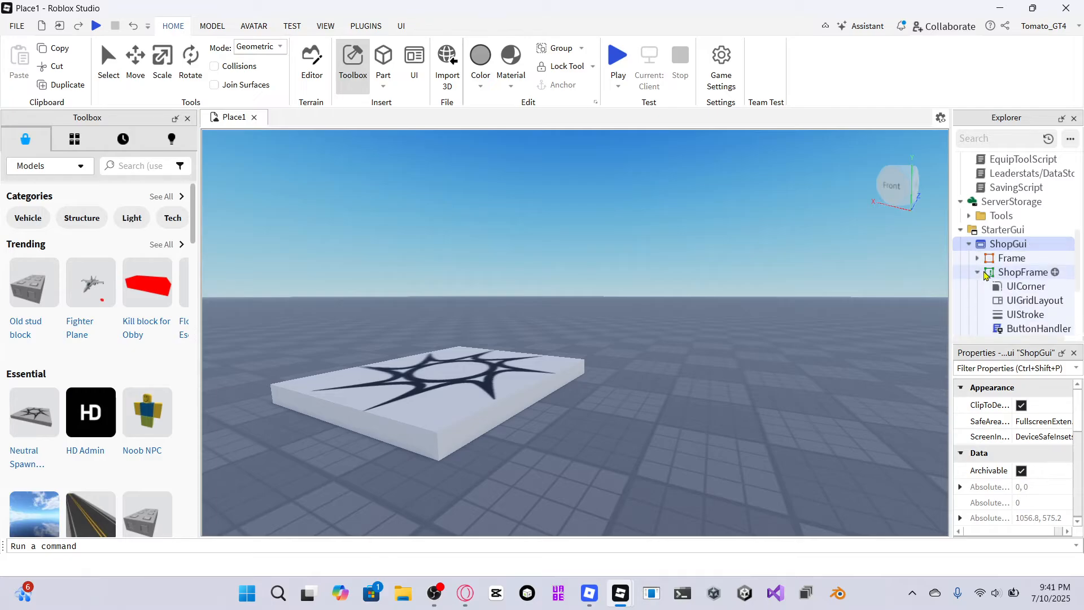
{"action": "left_click", "coordinate": [1022, 272]}
{"action": "scroll", "coordinate": [1023, 503], "scroll_direction": "down", "scroll_amount": 3}
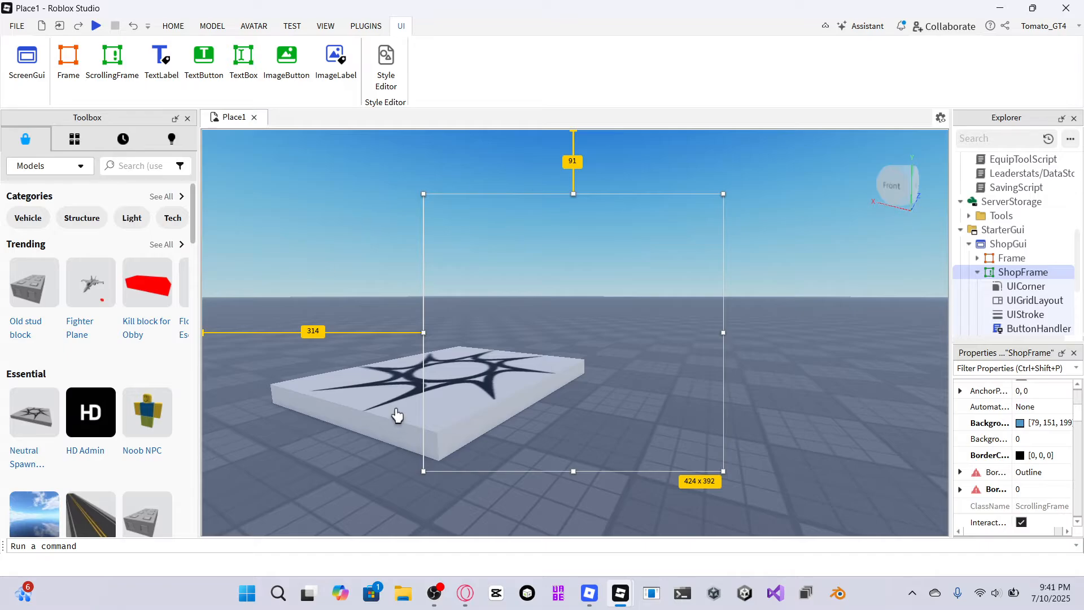
{"action": "scroll", "coordinate": [1028, 491], "scroll_direction": "down", "scroll_amount": 3}
{"action": "scroll", "coordinate": [1033, 455], "scroll_direction": "down", "scroll_amount": 3}
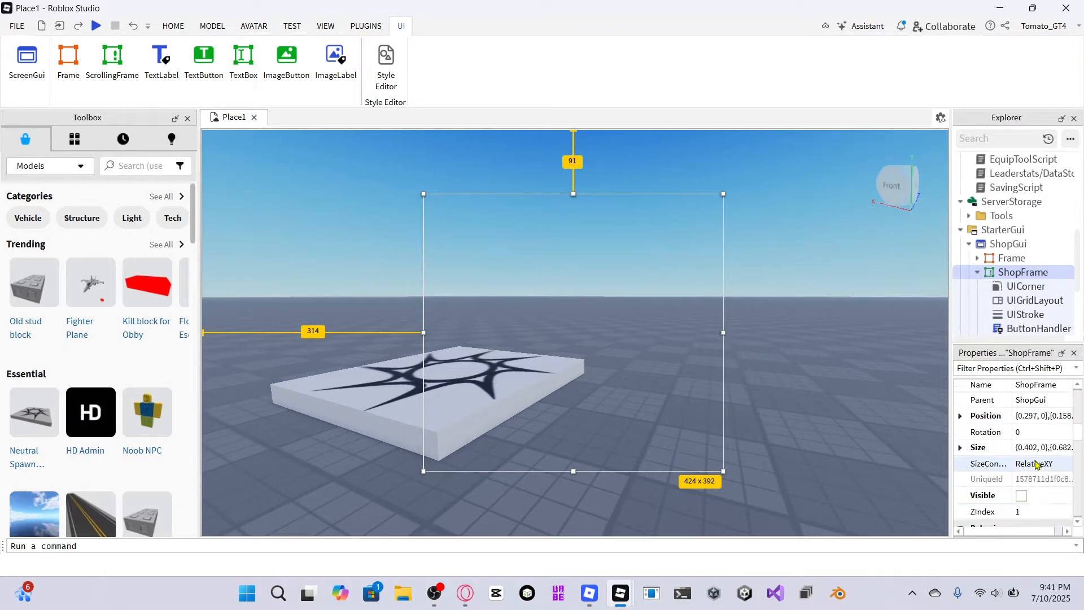
{"action": "left_click", "coordinate": [1011, 453]}
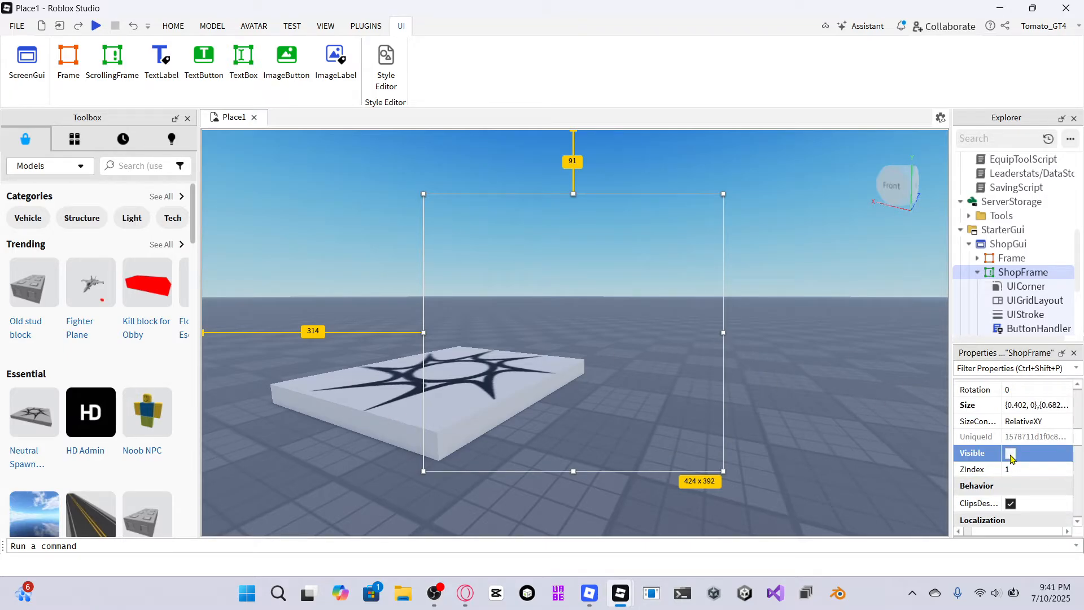
{"action": "left_click", "coordinate": [1010, 454]}
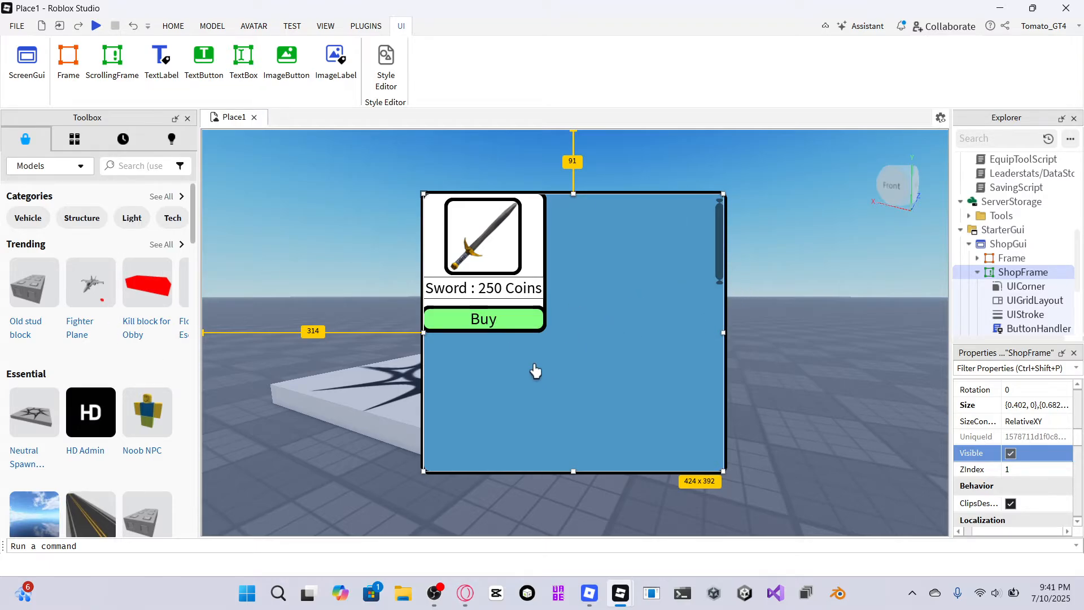
Set ShopFrame's background colour to #55aaff (85, 170, 255).
{"action": "scroll", "coordinate": [1024, 446], "scroll_direction": "up", "scroll_amount": 8}
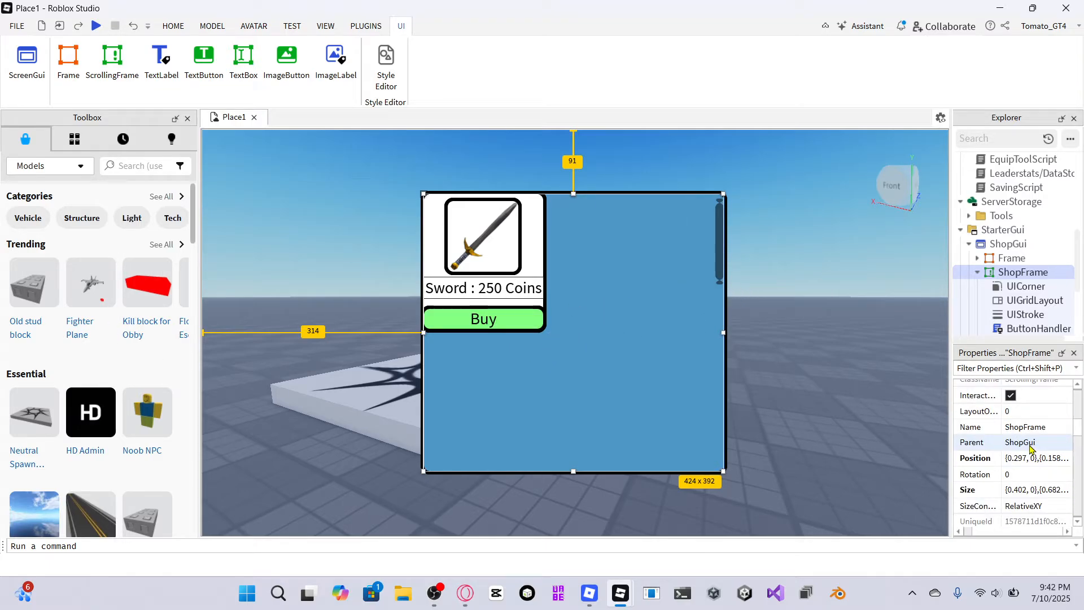
{"action": "left_click", "coordinate": [1010, 465]}
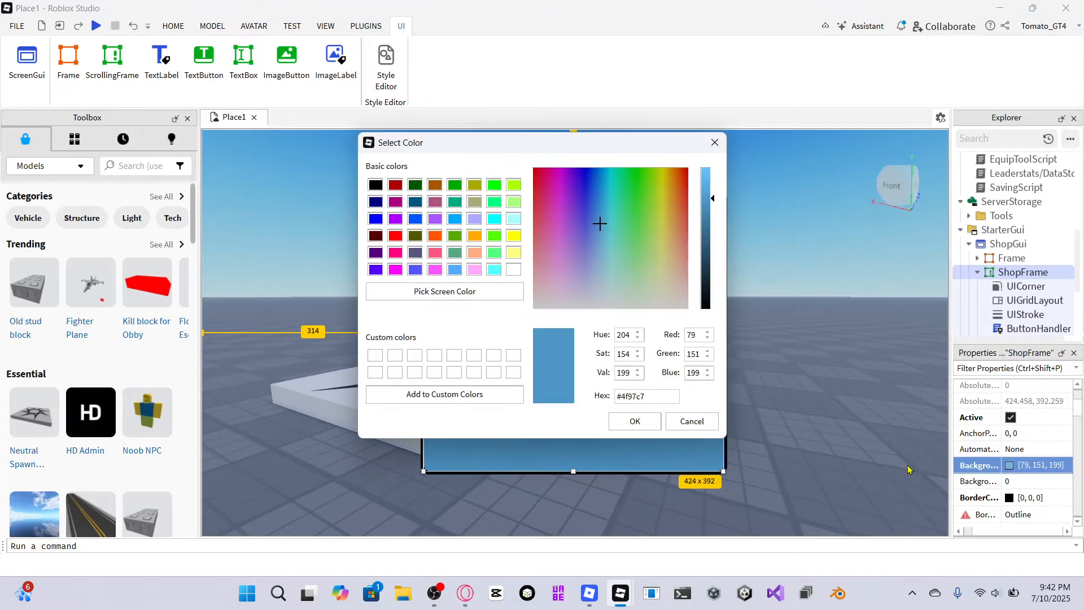
{"action": "left_click", "coordinate": [455, 271]}
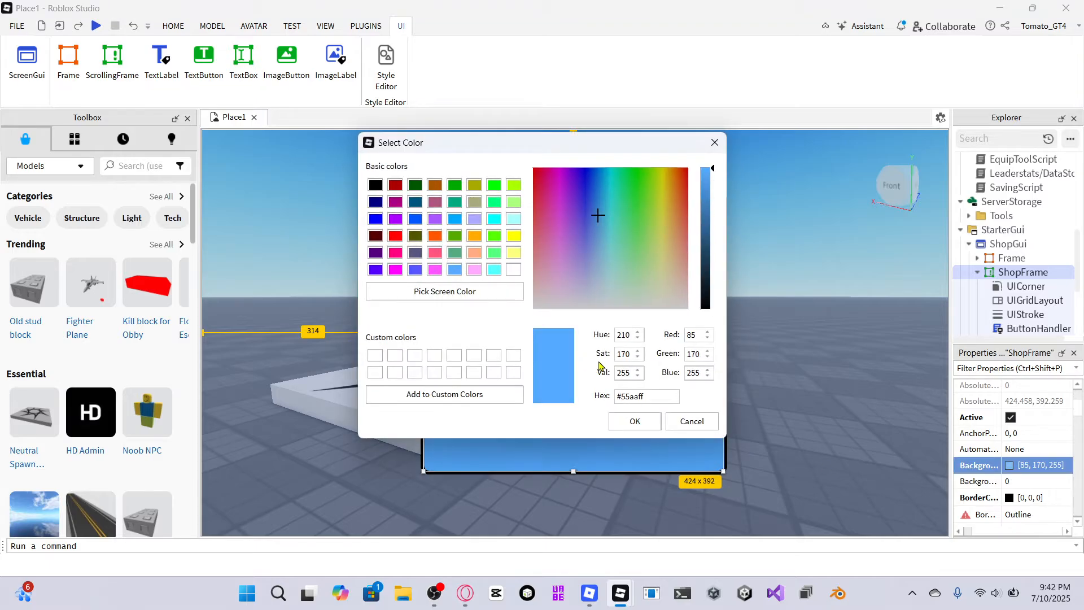
{"action": "left_click", "coordinate": [630, 418]}
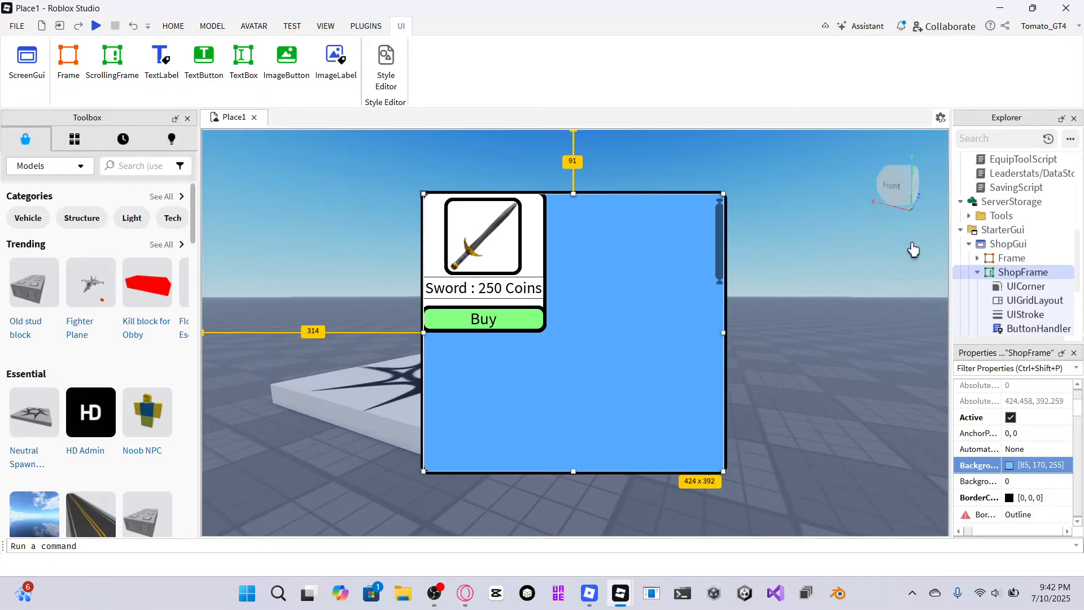
Set the Frame's background colour to #55aaff and turn on its Visible property.
{"action": "left_click", "coordinate": [996, 259]}
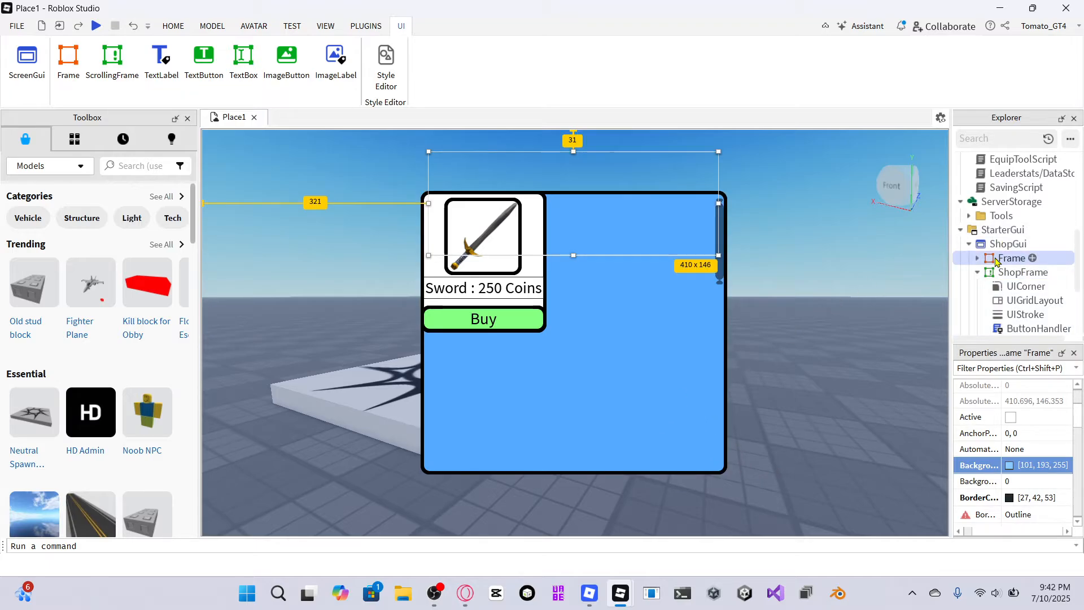
{"action": "left_click", "coordinate": [1013, 466]}
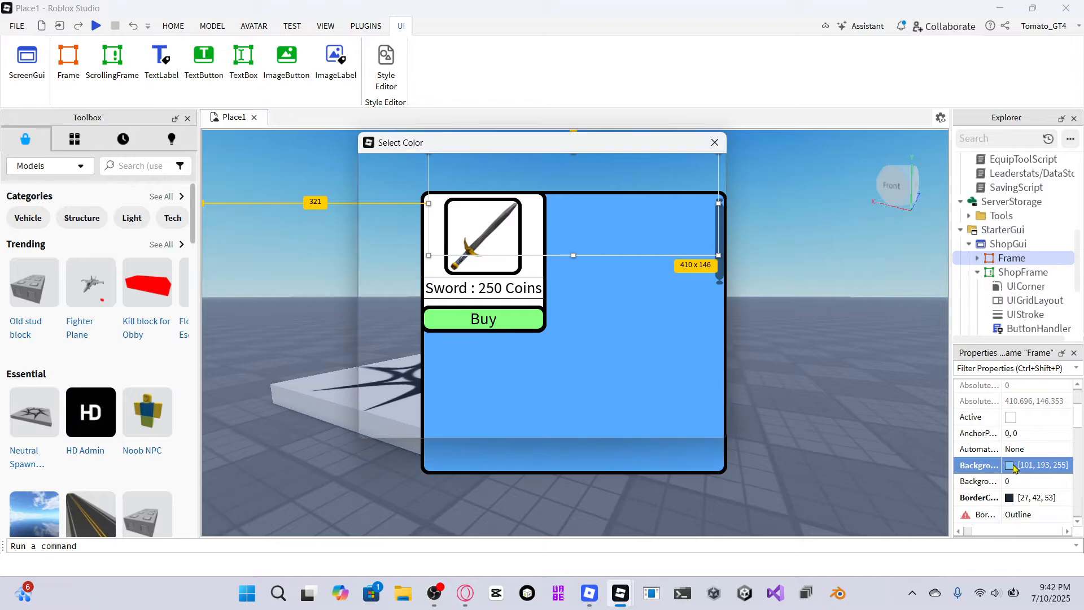
{"action": "left_click", "coordinate": [455, 269]}
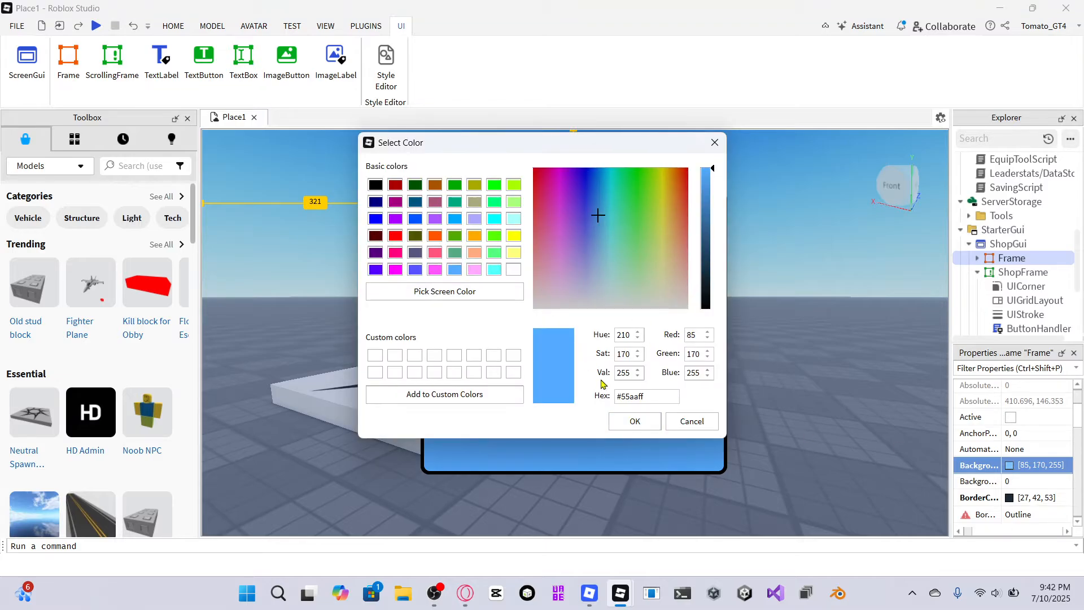
{"action": "left_click", "coordinate": [634, 421]}
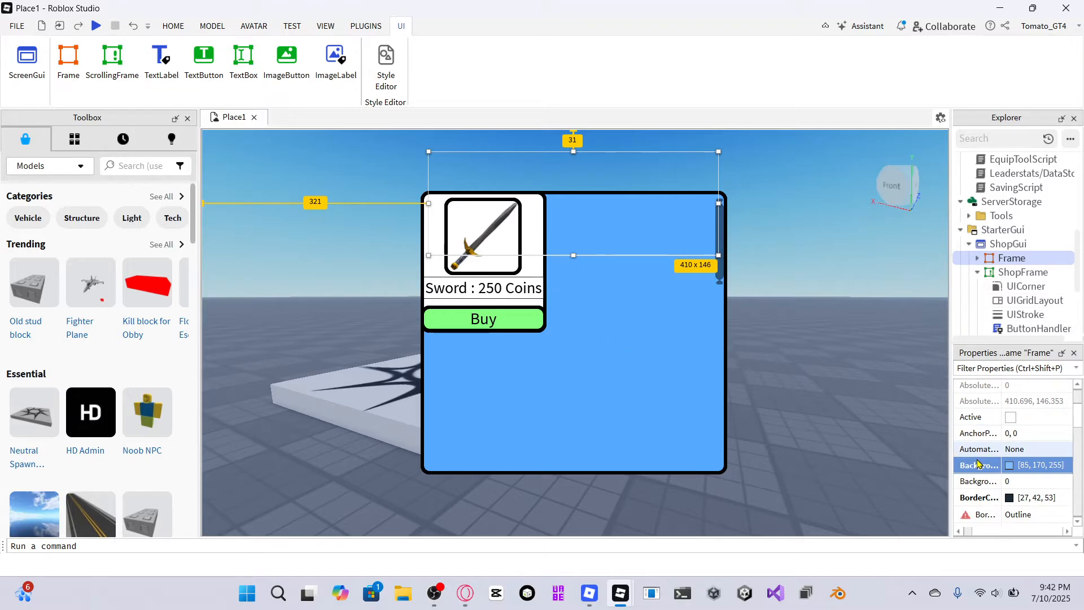
{"action": "scroll", "coordinate": [973, 471], "scroll_direction": "down", "scroll_amount": 3}
{"action": "left_click", "coordinate": [1010, 468]}
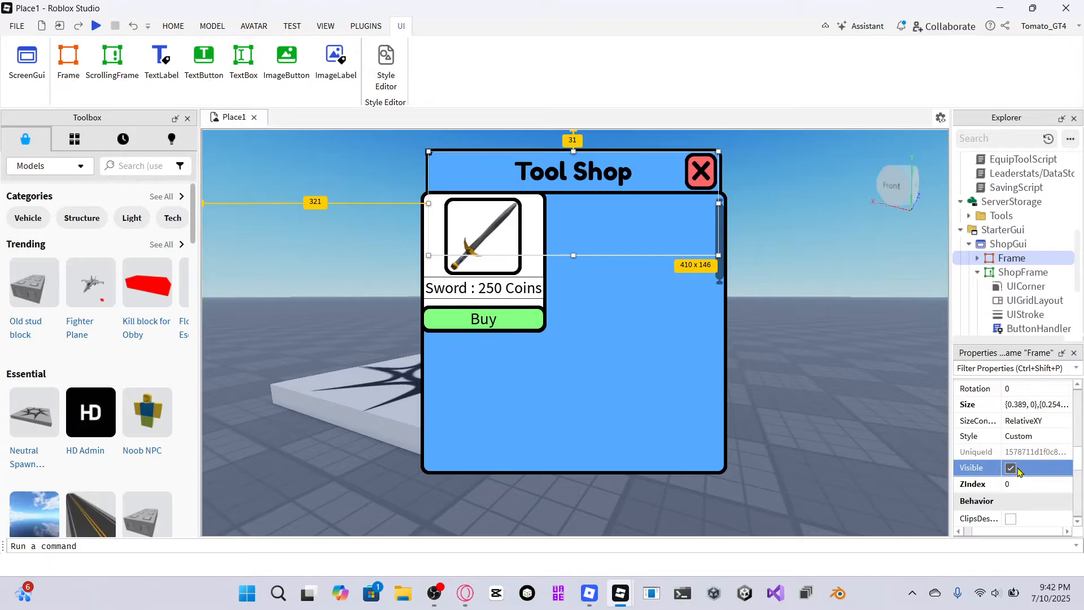
Turn off the Frame's Visible property and publish the place to Roblox as a new game named test game 5.
{"action": "left_click", "coordinate": [1011, 468]}
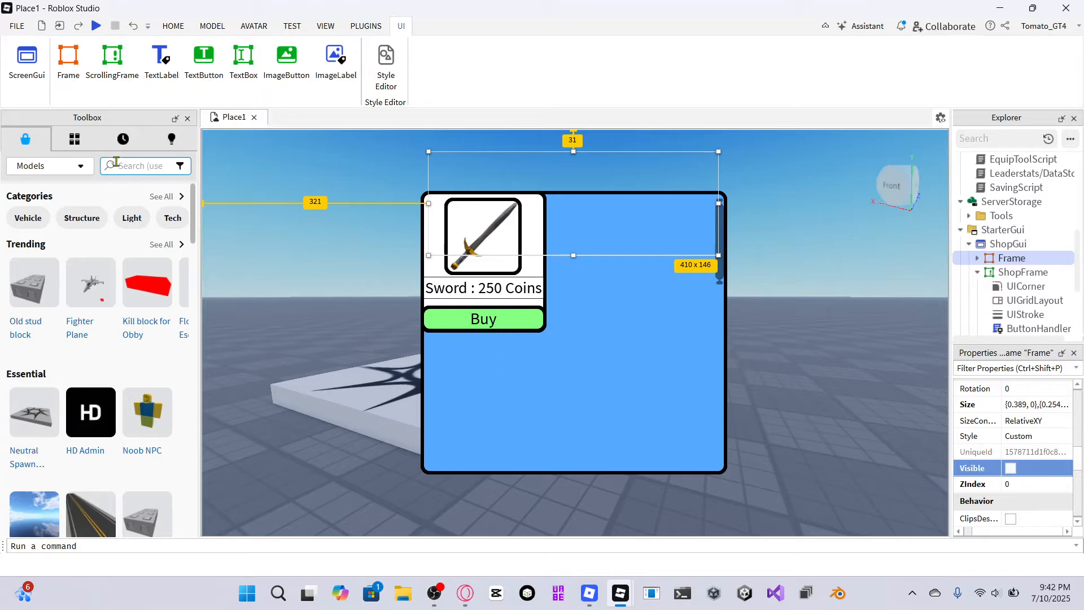
{"action": "left_click", "coordinate": [5, 23]}
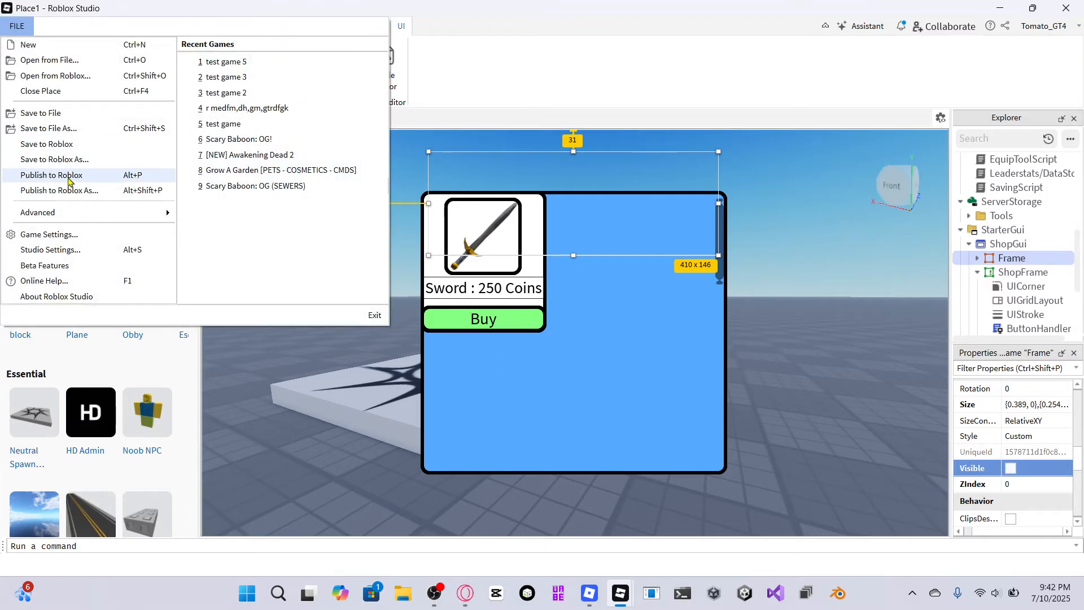
{"action": "left_click", "coordinate": [52, 175]}
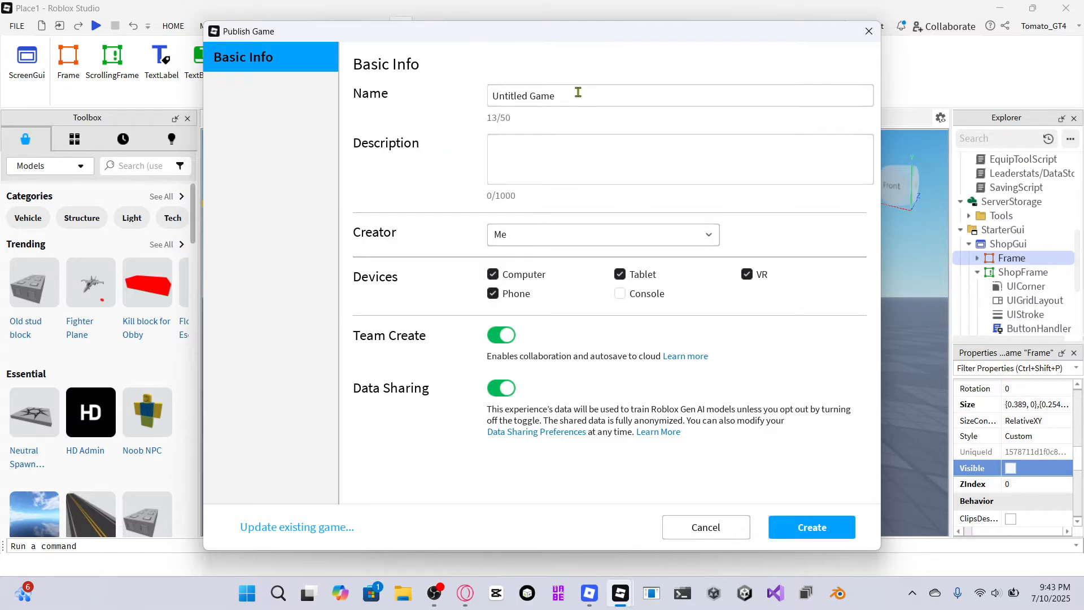
{"action": "left_click", "coordinate": [561, 101]}
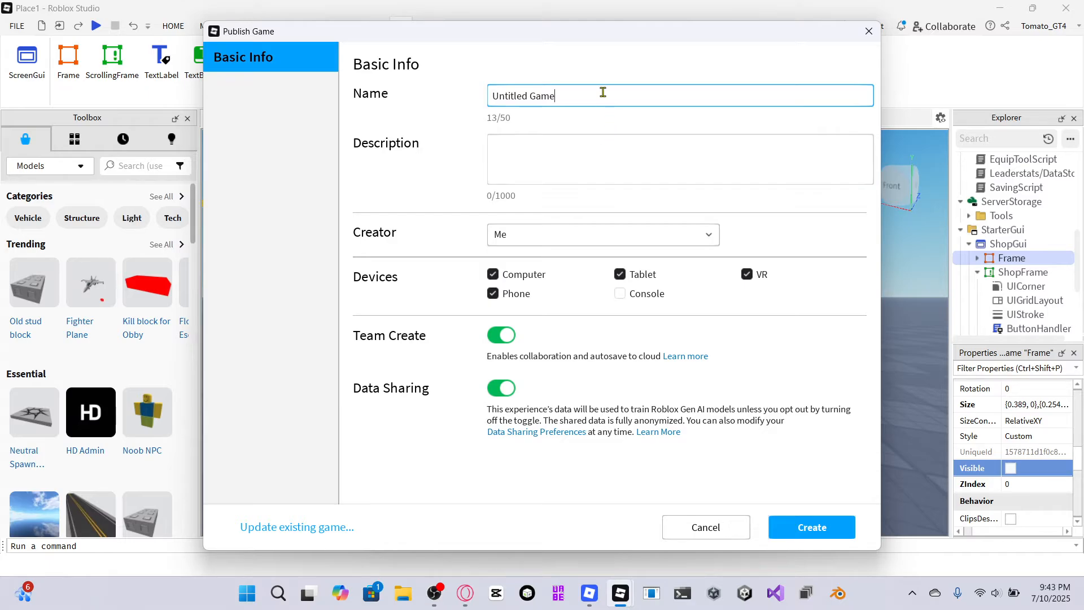
{"action": "key", "text": "BackSpace"}
{"action": "key", "text": "BackSpace"}
{"action": "key", "text": "BackSpace"}
{"action": "key", "text": "BackSpace"}
{"action": "key", "text": "BackSpace"}
{"action": "key", "text": "BackSpace"}
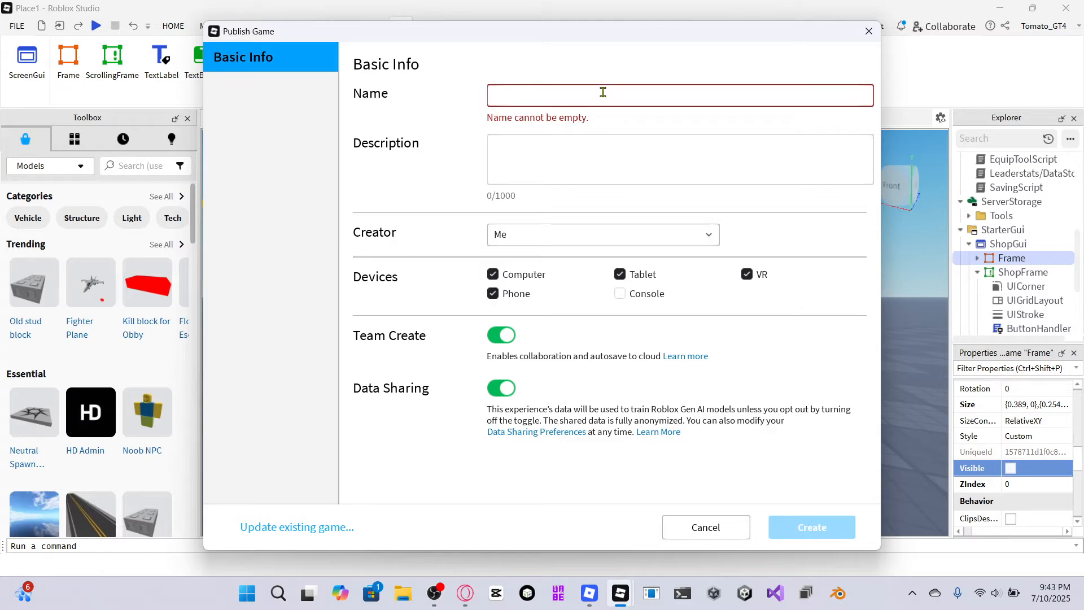
{"action": "type", "text": "test g"}
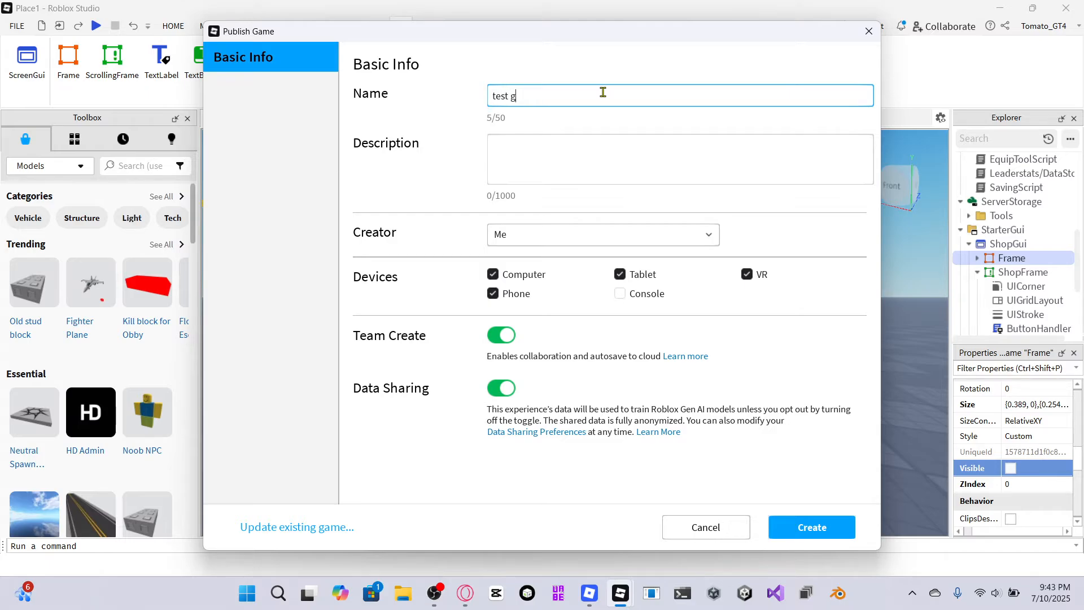
{"action": "type", "text": "ame"}
{"action": "key", "text": "BackSpace"}
{"action": "type", "text": "me"}
{"action": "left_click", "coordinate": [815, 535]}
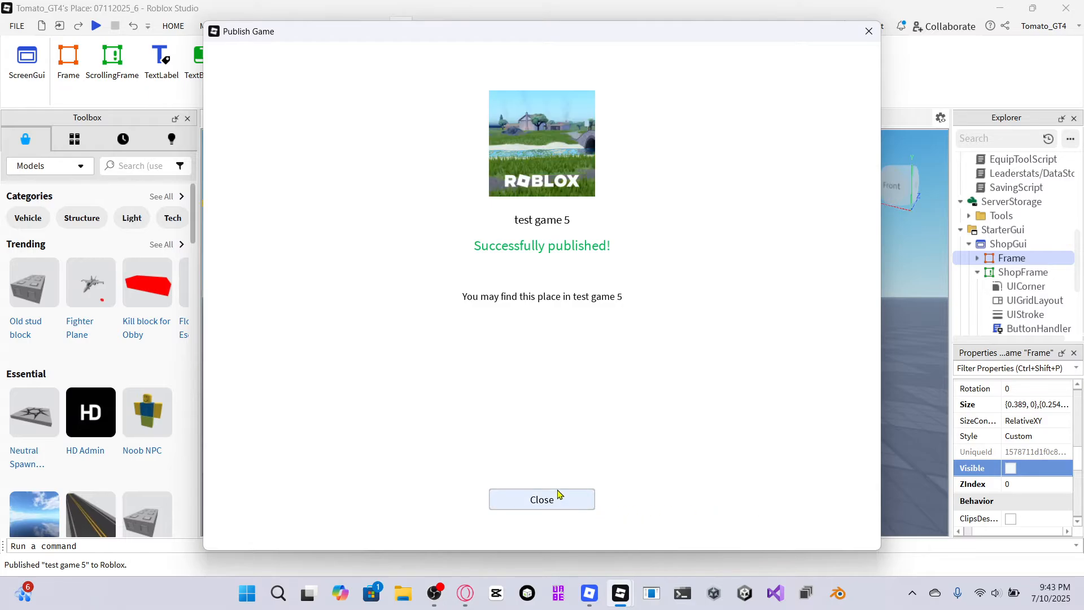
{"action": "left_click", "coordinate": [545, 497]}
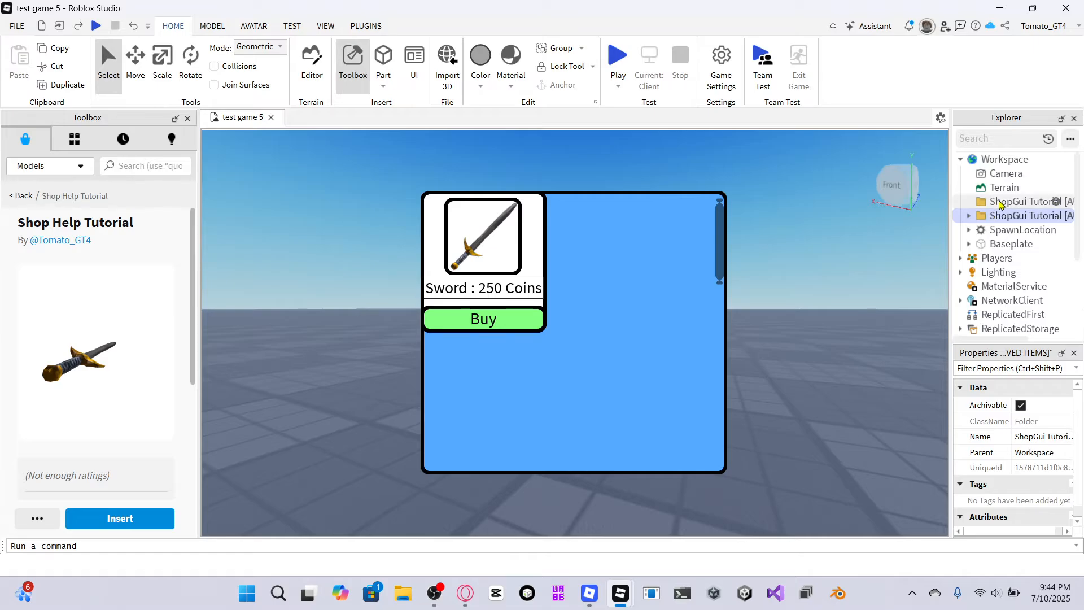
{"action": "left_click", "coordinate": [968, 216]}
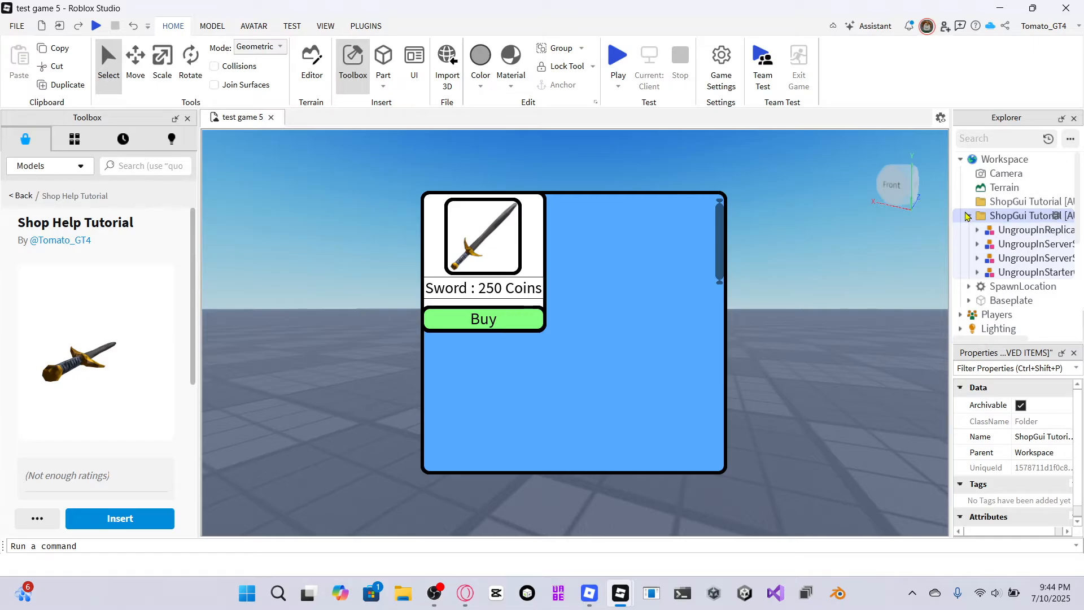
{"action": "left_click", "coordinate": [967, 216]}
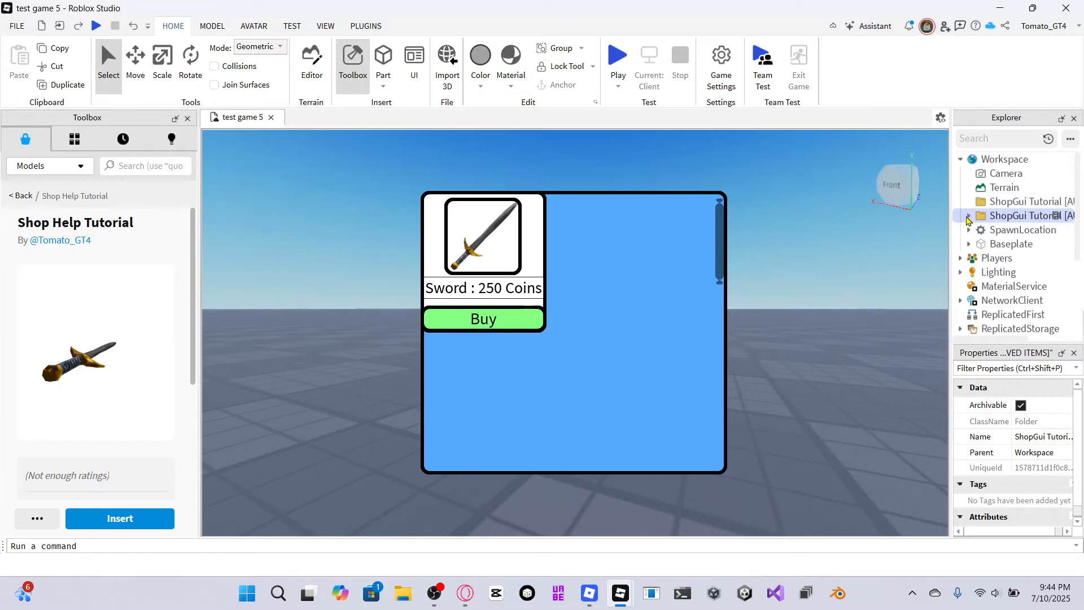
{"action": "right_click", "coordinate": [996, 216]}
{"action": "left_click", "coordinate": [993, 248]}
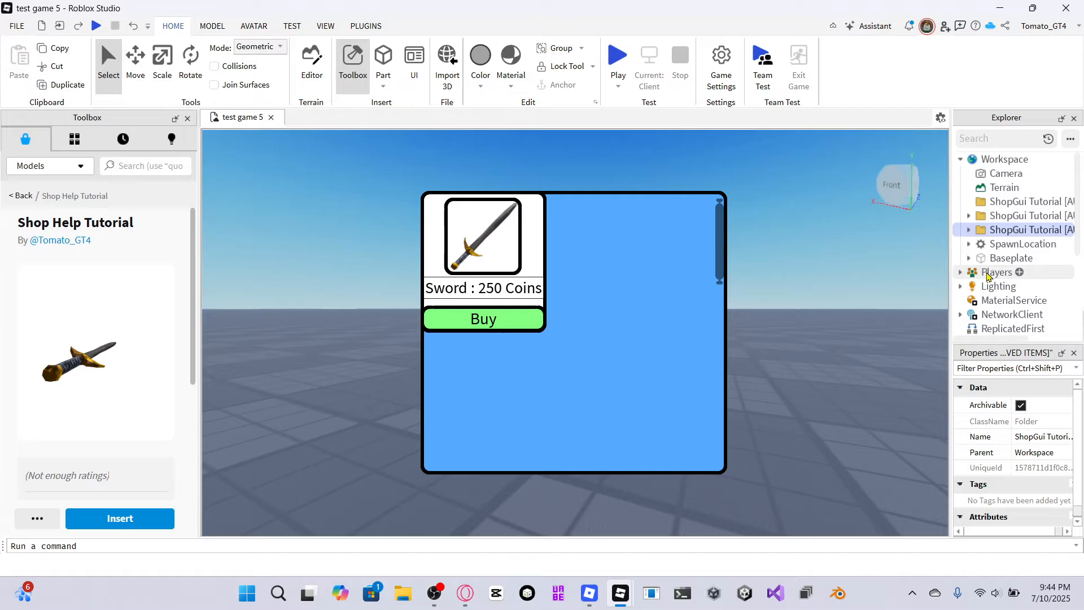
{"action": "right_click", "coordinate": [1002, 228]}
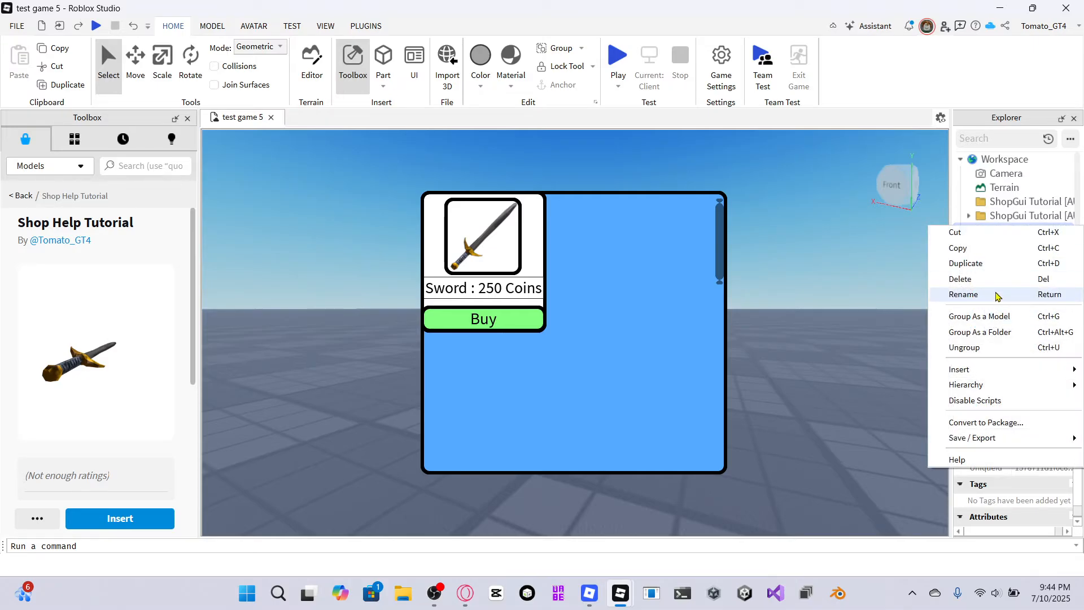
{"action": "left_click", "coordinate": [963, 294]}
{"action": "left_click", "coordinate": [970, 231]}
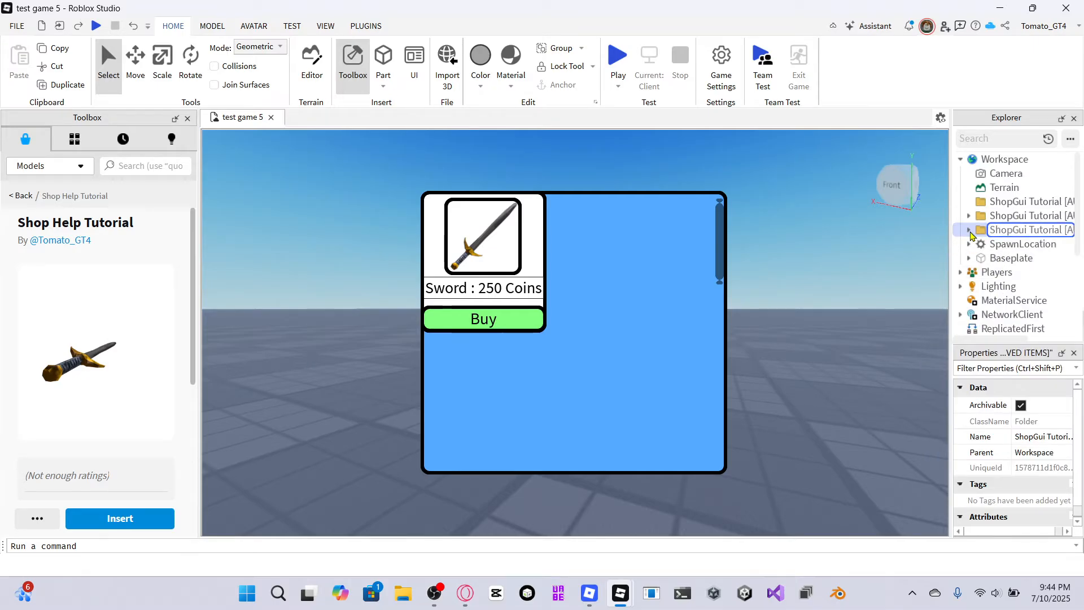
{"action": "right_click", "coordinate": [1005, 231]}
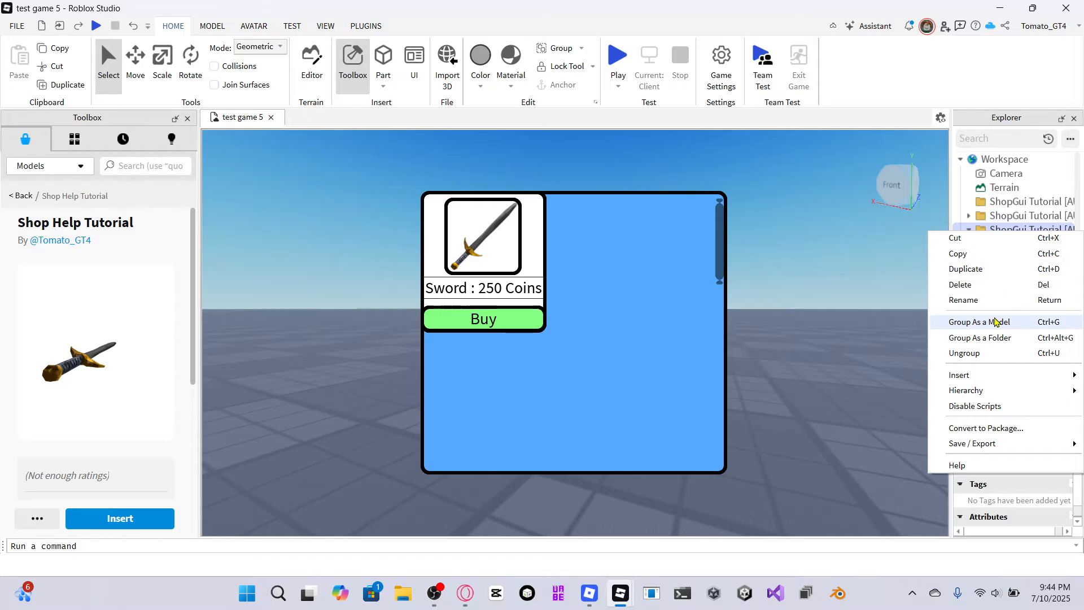
{"action": "left_click", "coordinate": [985, 285]}
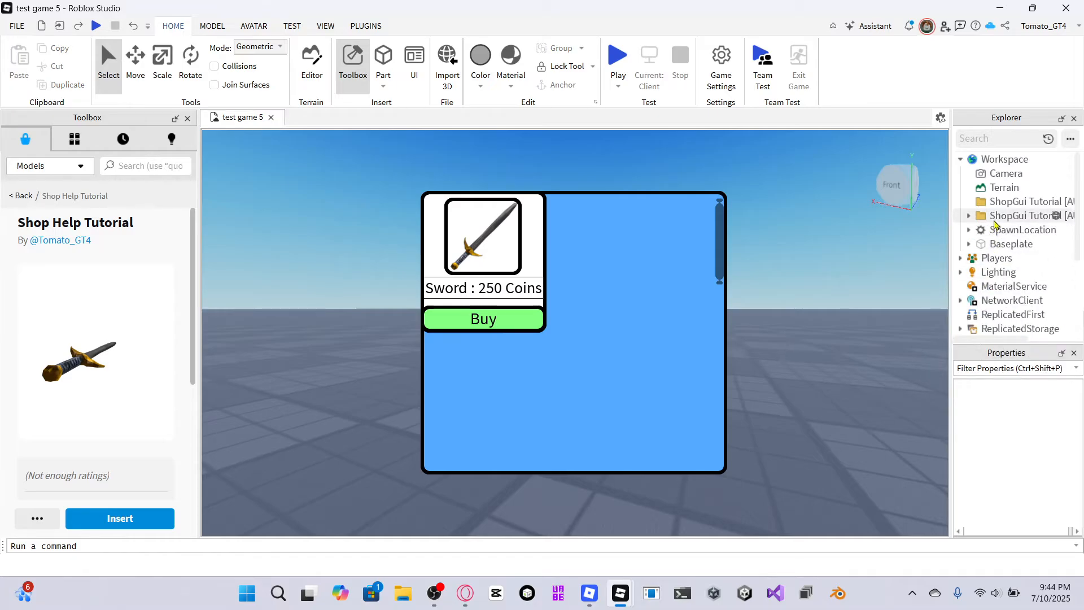
Delete the ShopGui Tutorial folder that still holds the Ungroup models from Workspace.
{"action": "right_click", "coordinate": [993, 220]}
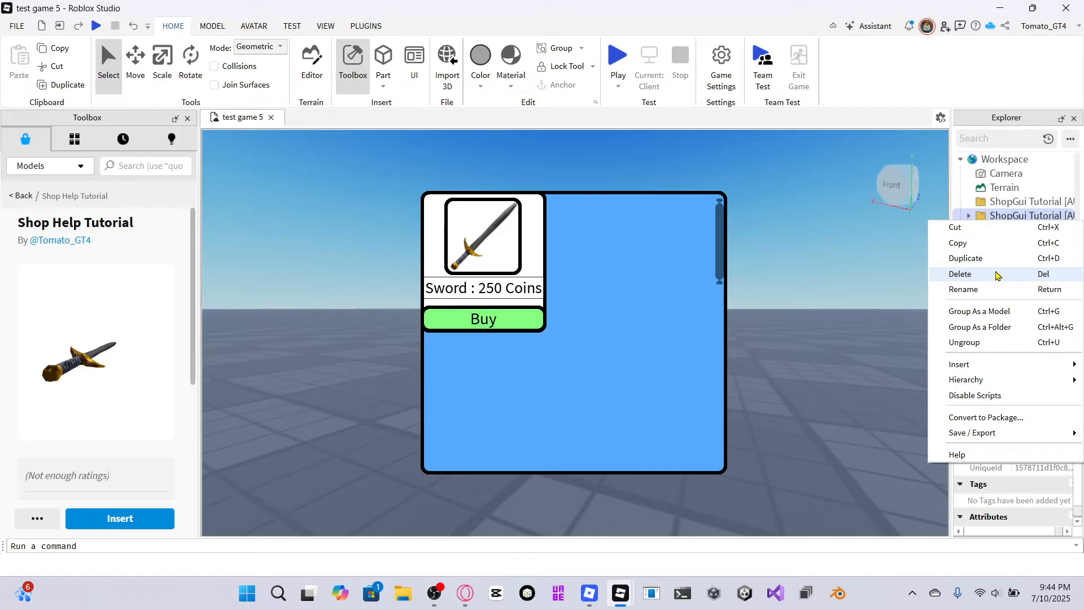
{"action": "left_click", "coordinate": [997, 274]}
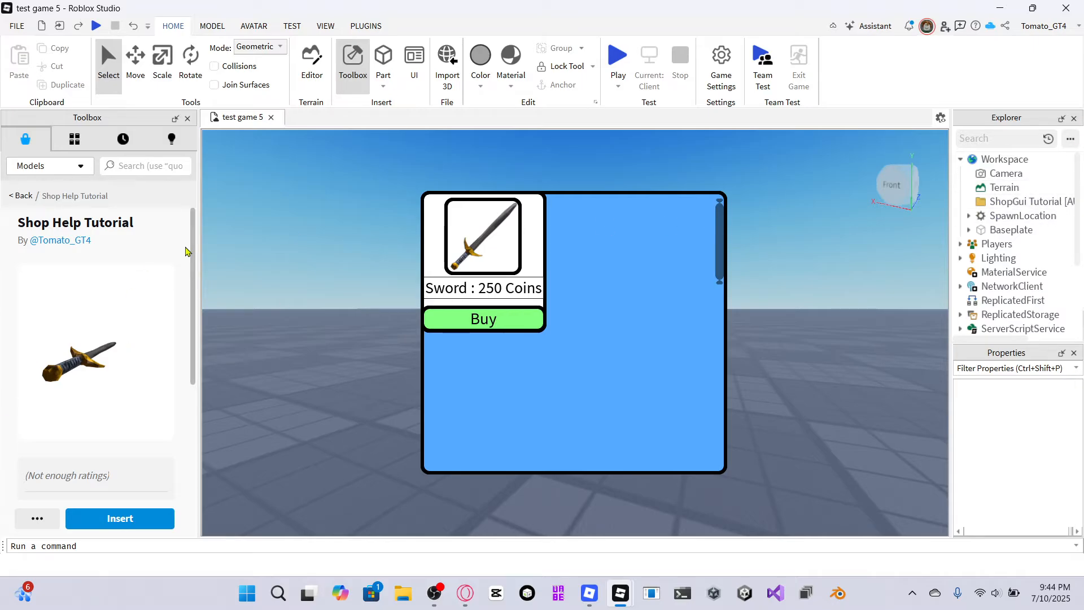
In Game Settings, open Security and turn on Enable Studio Access to API Services.
{"action": "scroll", "coordinate": [1011, 259], "scroll_direction": "down", "scroll_amount": 3}
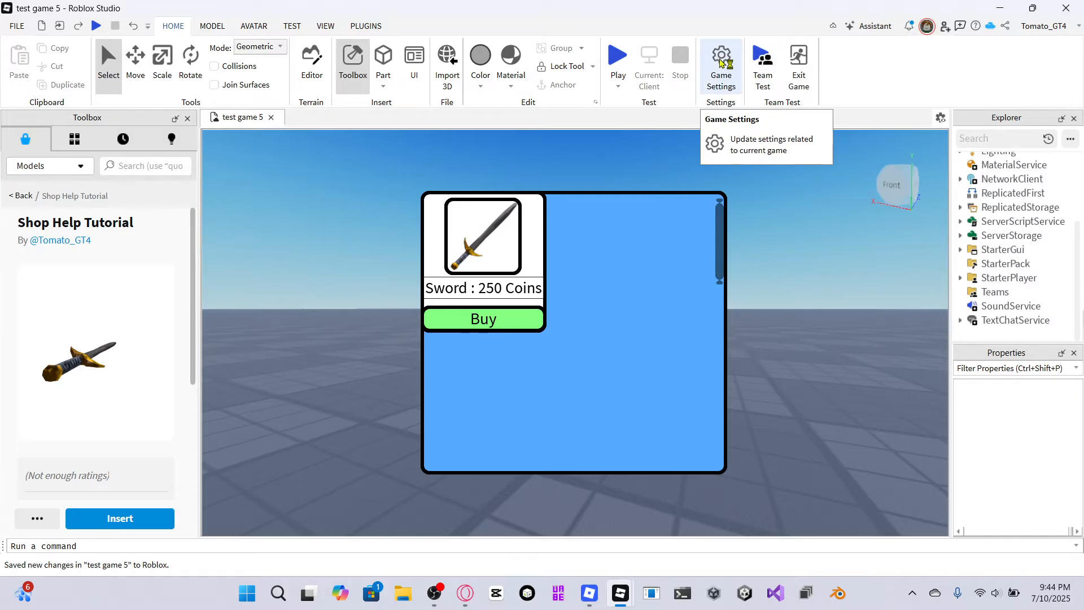
{"action": "left_click", "coordinate": [722, 62]}
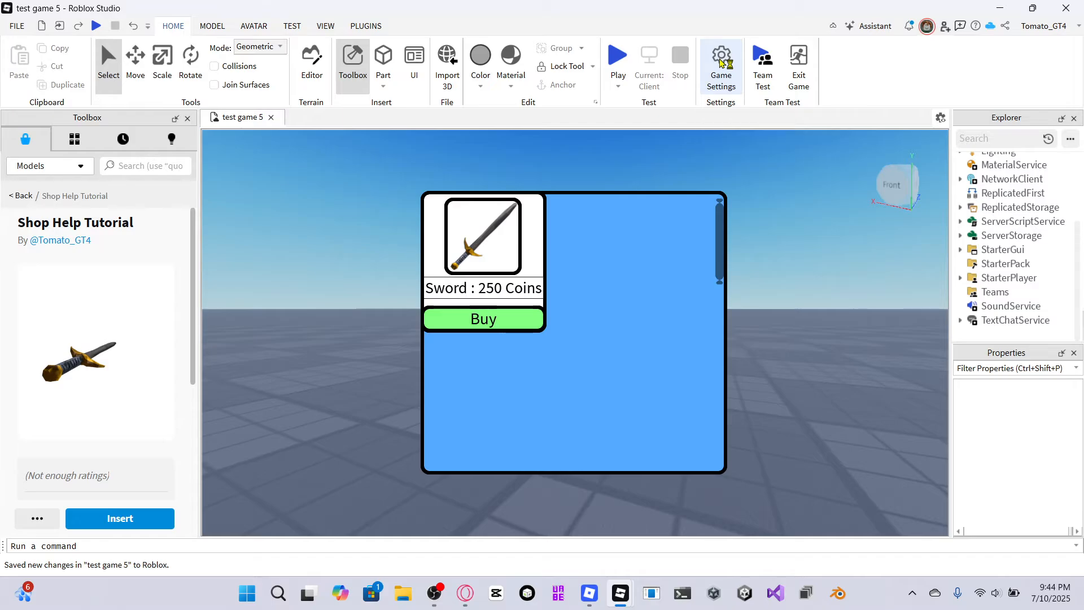
{"action": "left_click", "coordinate": [251, 223]}
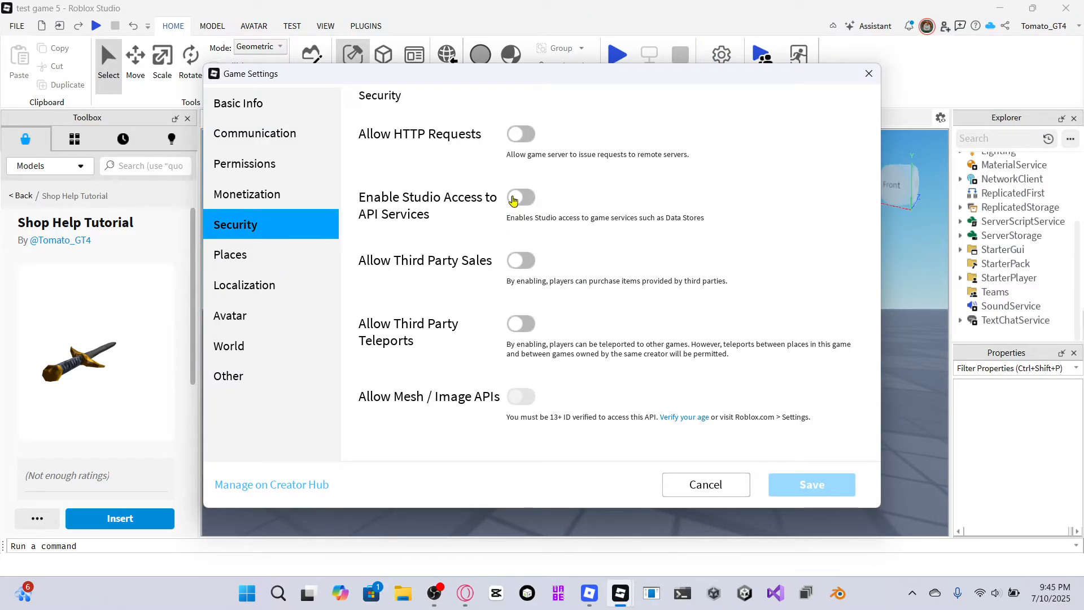
{"action": "left_click", "coordinate": [519, 197]}
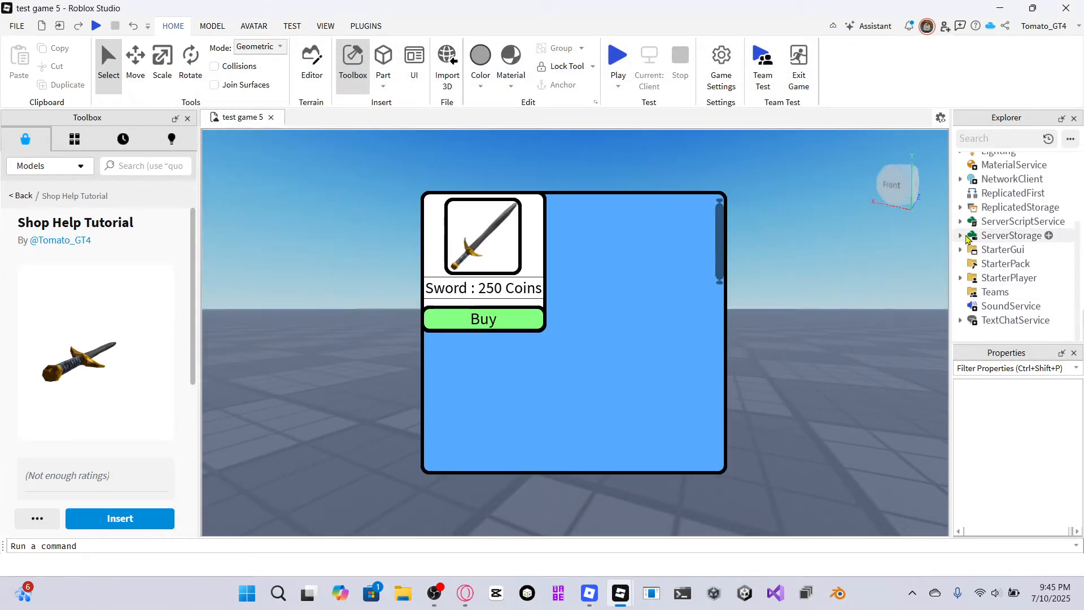
Expand StarterGui's ShopGui, select ShopFrame and turn off its Visible property.
{"action": "left_click", "coordinate": [960, 250]}
{"action": "left_click", "coordinate": [969, 264]}
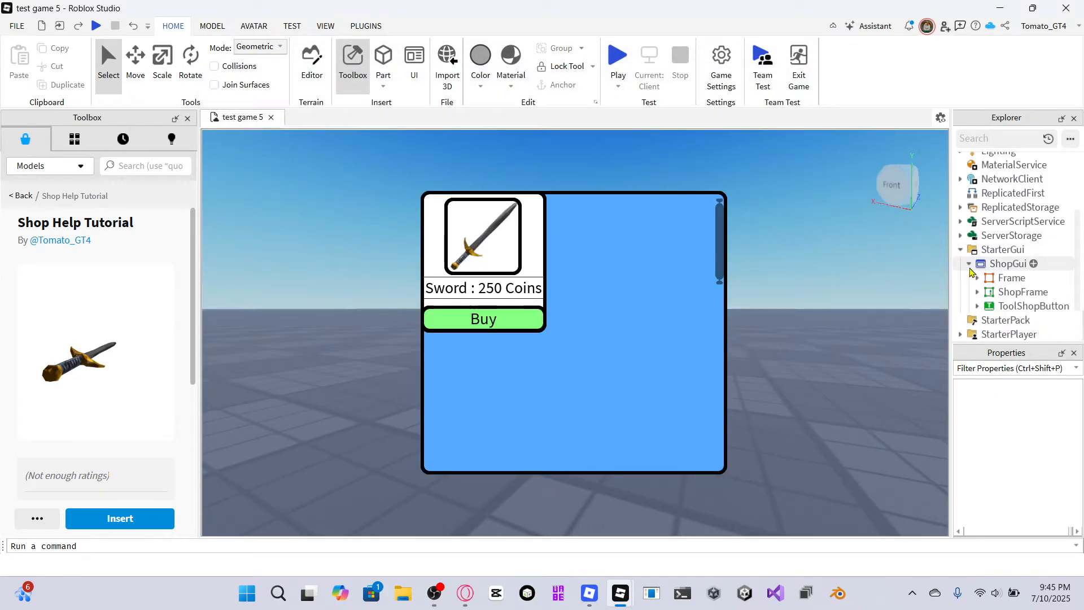
{"action": "left_click", "coordinate": [977, 292]}
{"action": "scroll", "coordinate": [1011, 282], "scroll_direction": "down", "scroll_amount": 2}
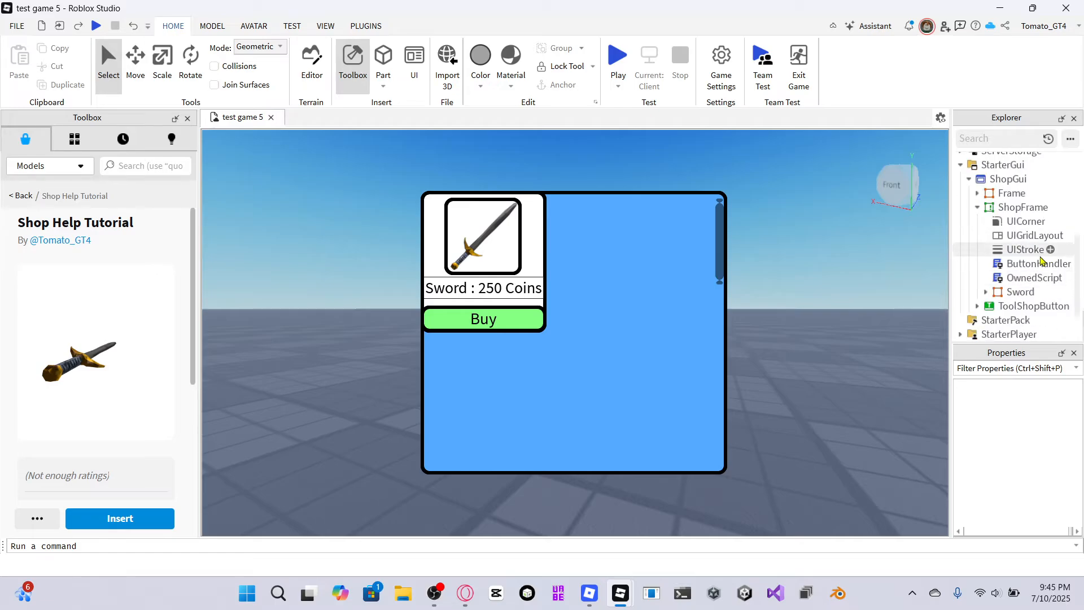
{"action": "left_click", "coordinate": [1006, 292]}
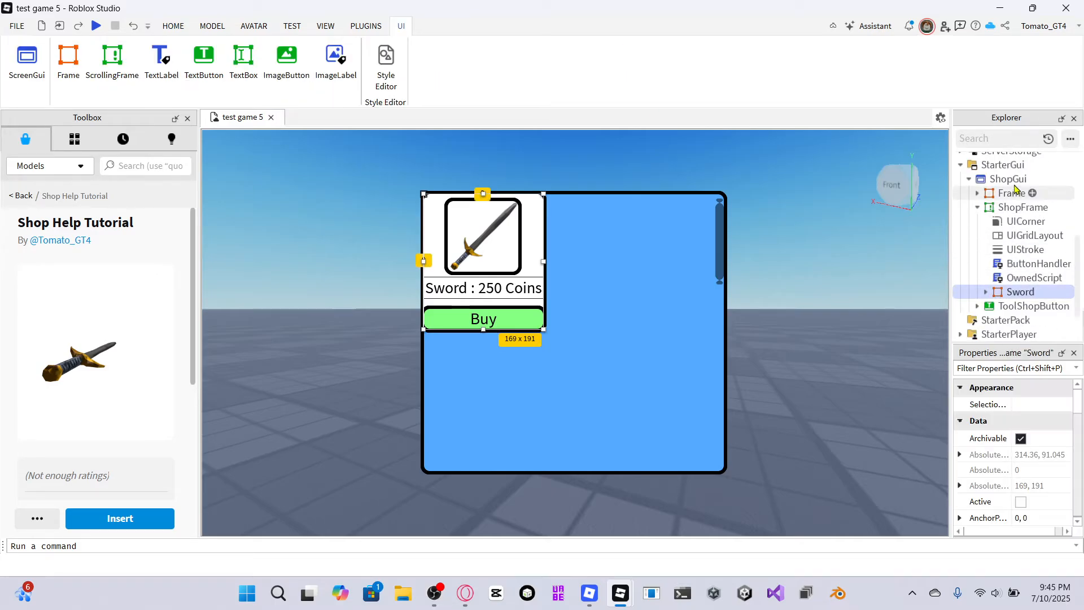
{"action": "left_click", "coordinate": [995, 209]}
{"action": "scroll", "coordinate": [1016, 452], "scroll_direction": "down", "scroll_amount": 3}
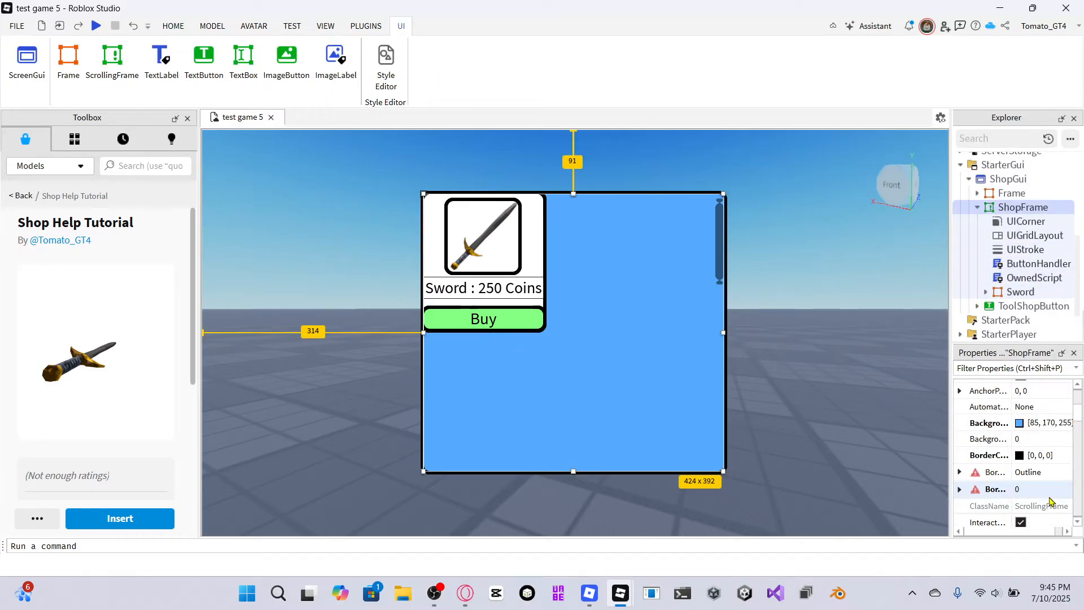
{"action": "scroll", "coordinate": [1045, 489], "scroll_direction": "down", "scroll_amount": 6}
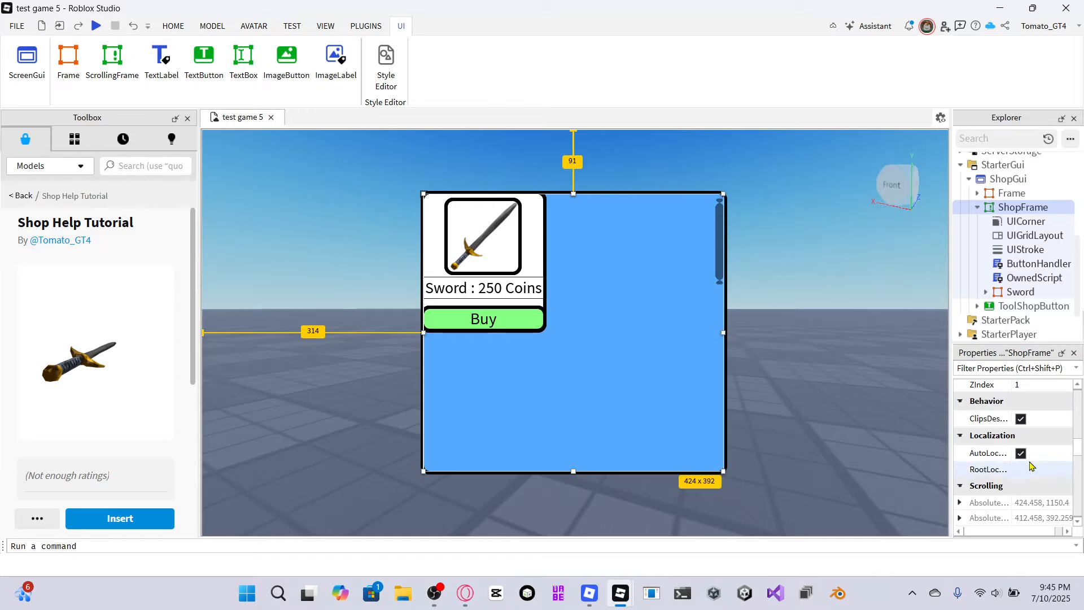
{"action": "scroll", "coordinate": [1028, 462], "scroll_direction": "up", "scroll_amount": 3}
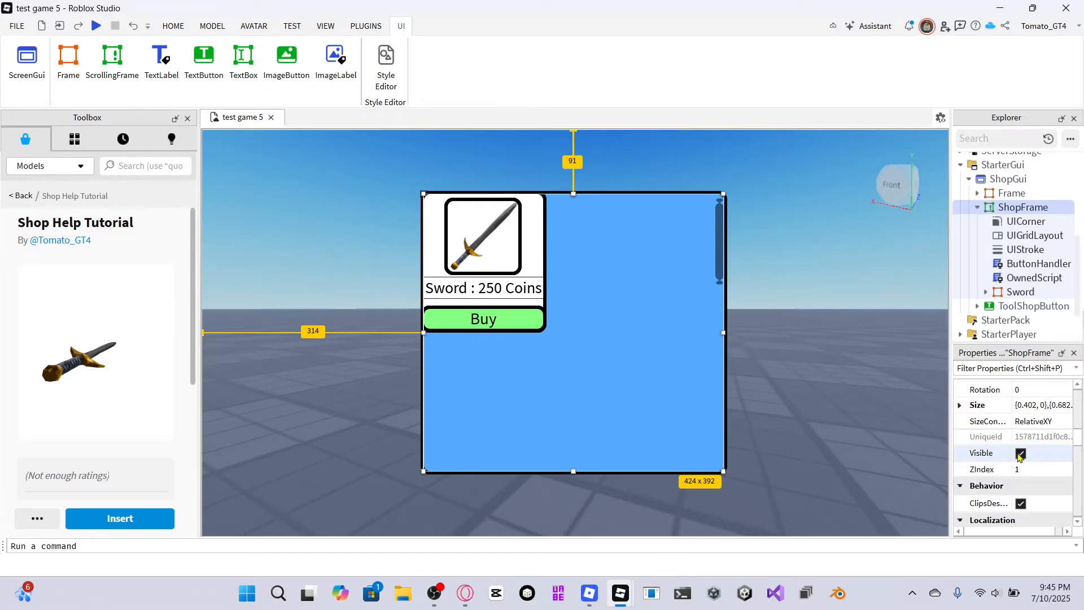
{"action": "left_click", "coordinate": [1020, 453]}
Start a play test and walk the character forward.
{"action": "left_click", "coordinate": [172, 26]}
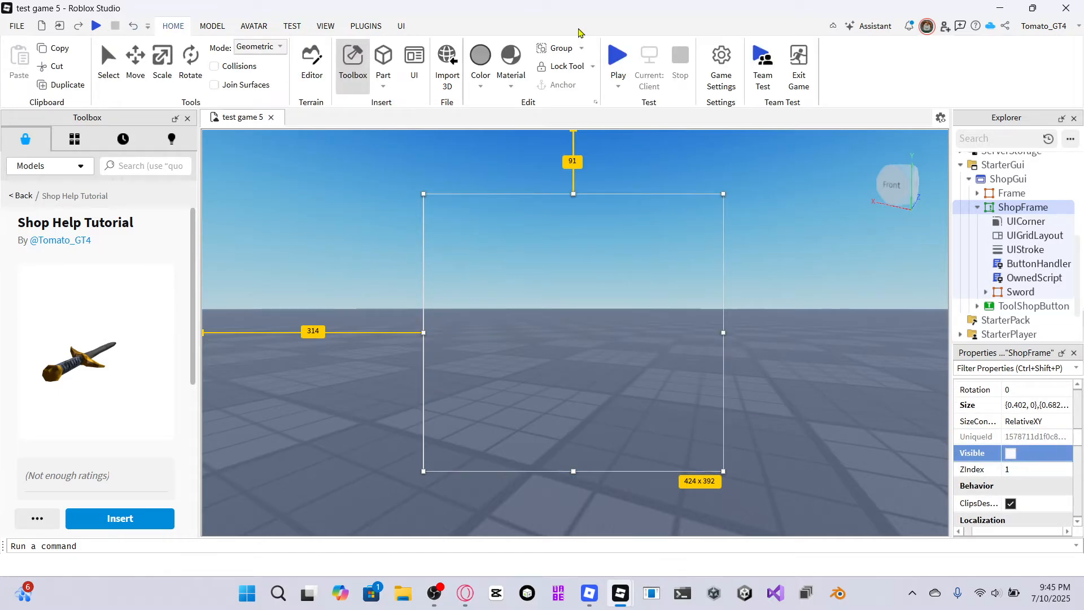
{"action": "left_click", "coordinate": [614, 60]}
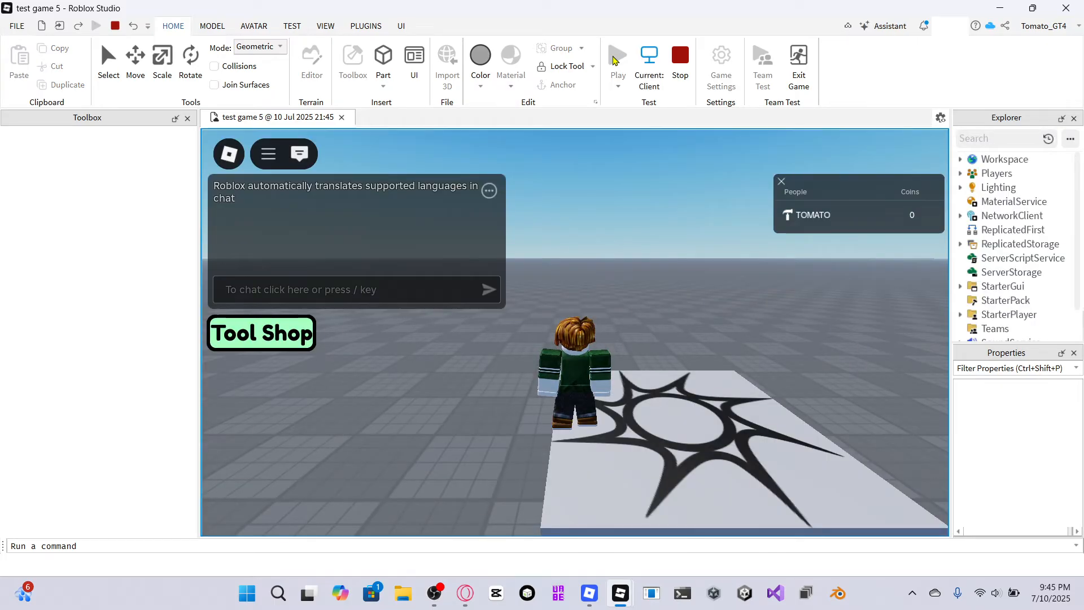
{"action": "key", "text": "w"}
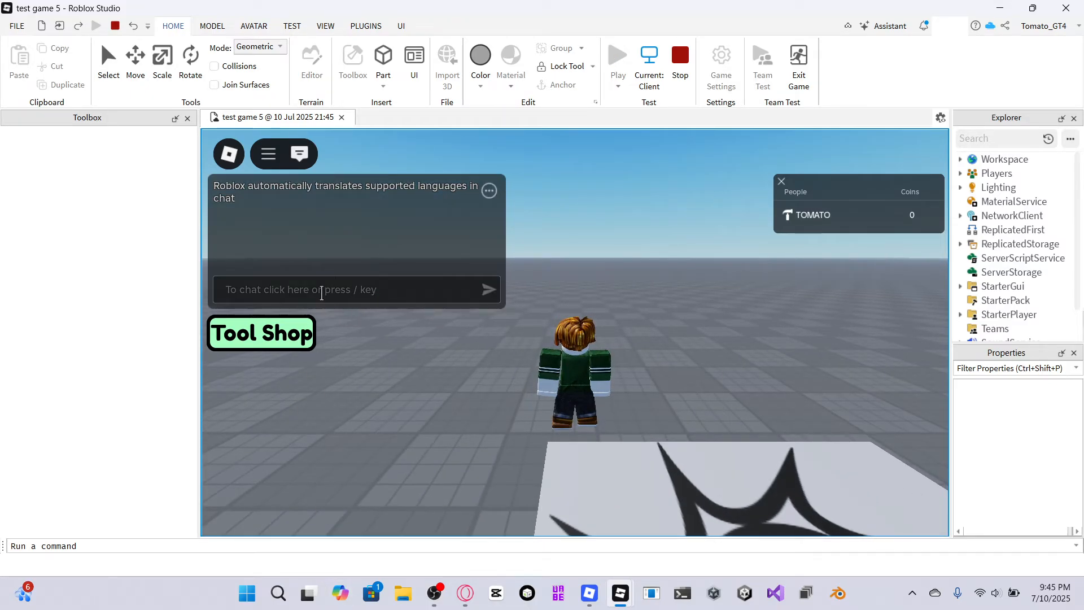
Open the Developer Console with the /console chat command and switch to the Server log.
{"action": "left_click", "coordinate": [321, 290]}
{"action": "type", "text": "/console"}
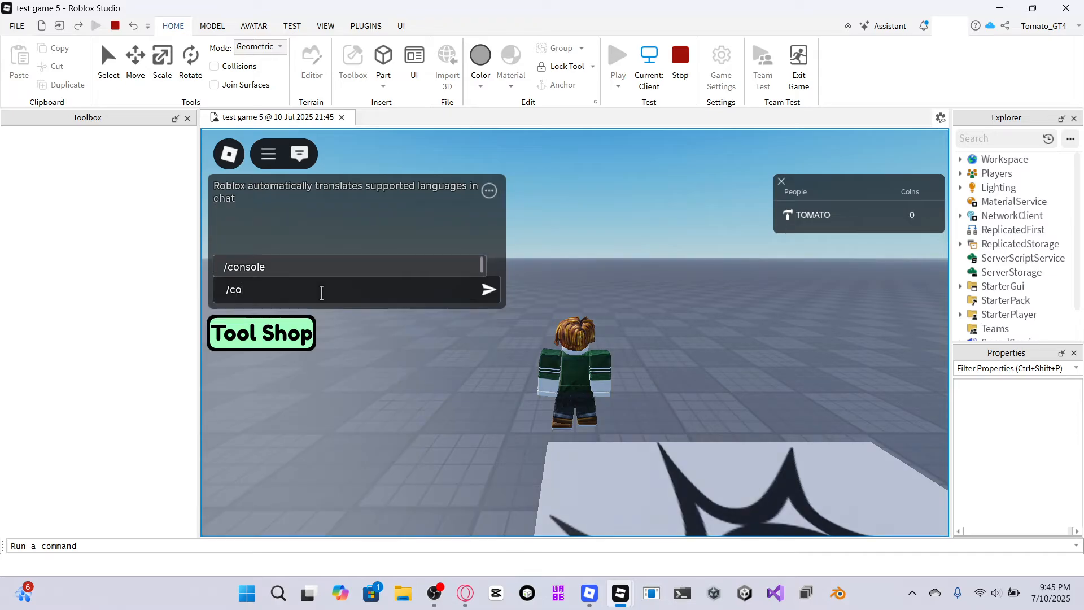
{"action": "key", "text": "Return"}
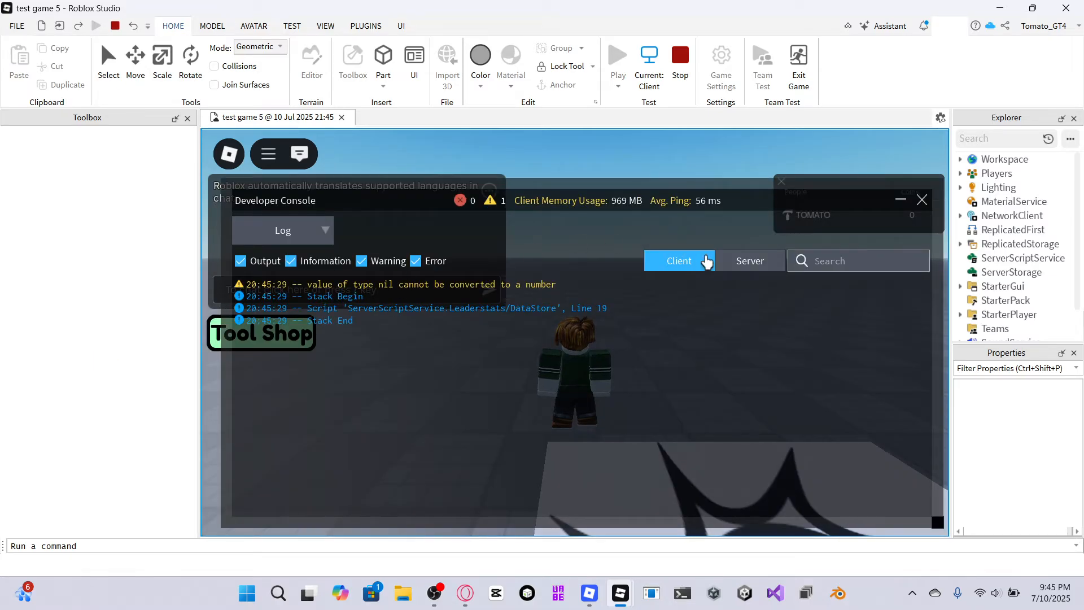
{"action": "left_click", "coordinate": [750, 261]}
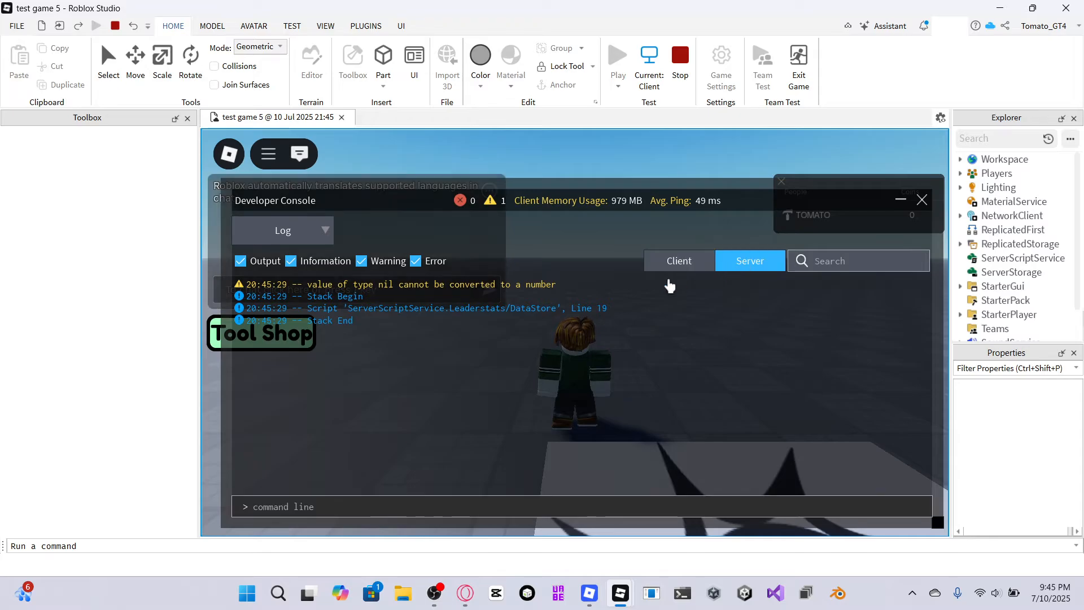
{"action": "left_click", "coordinate": [326, 507]}
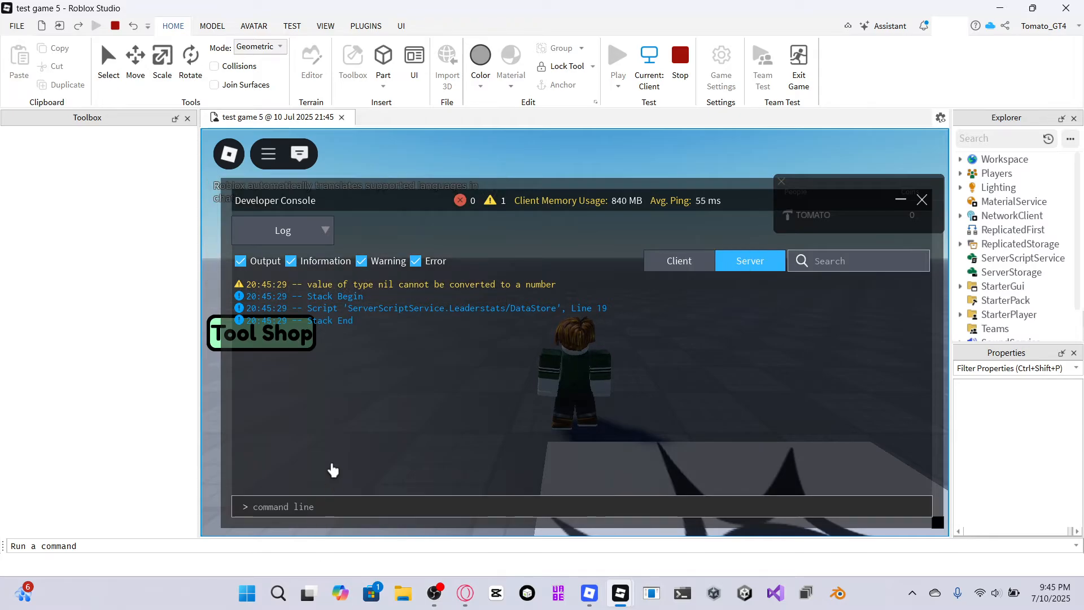
{"action": "type", "text": "game.Players"}
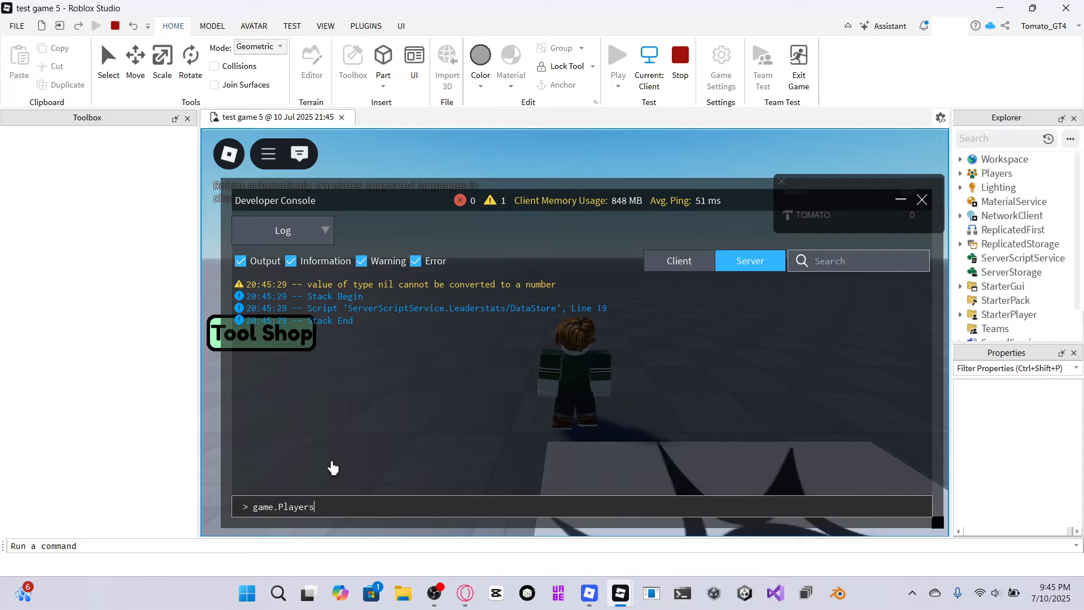
{"action": "type", "text": ".Tomato_GT4"}
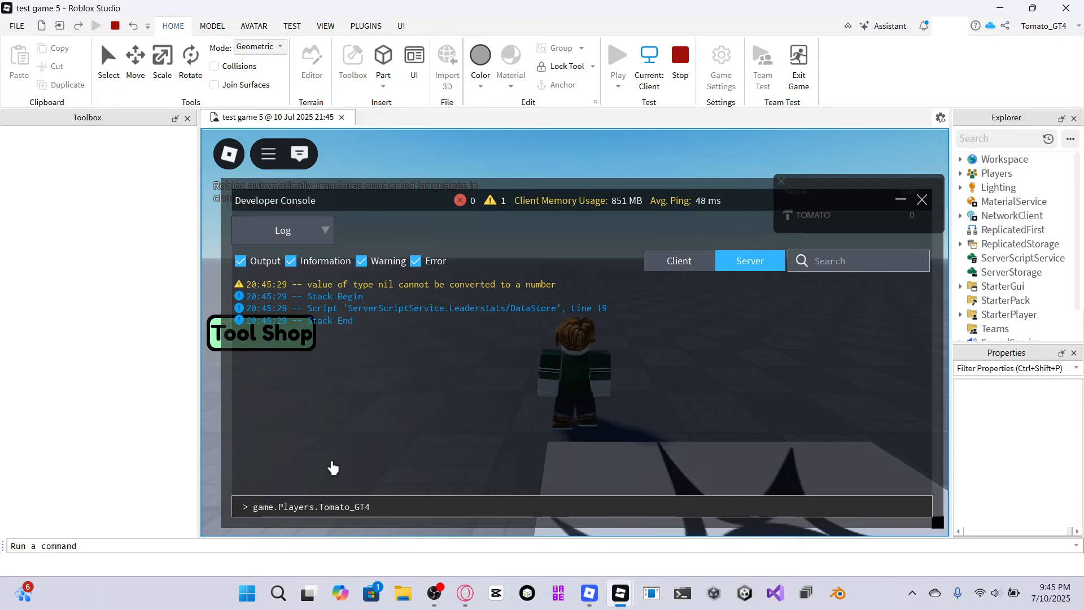
{"action": "left_click", "coordinate": [350, 550]}
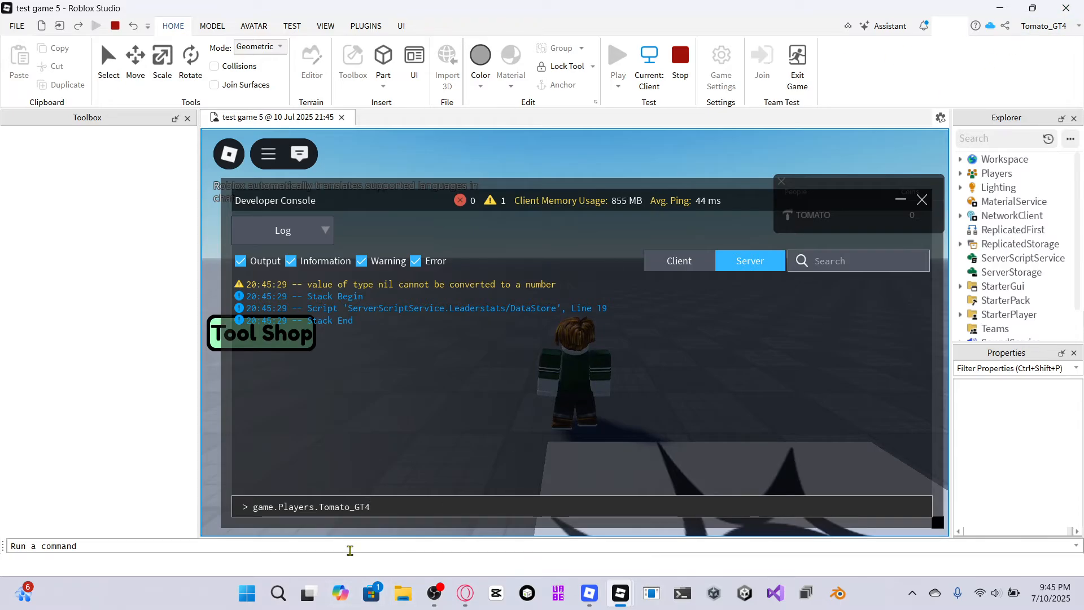
{"action": "type", "text": ".leaderstats"}
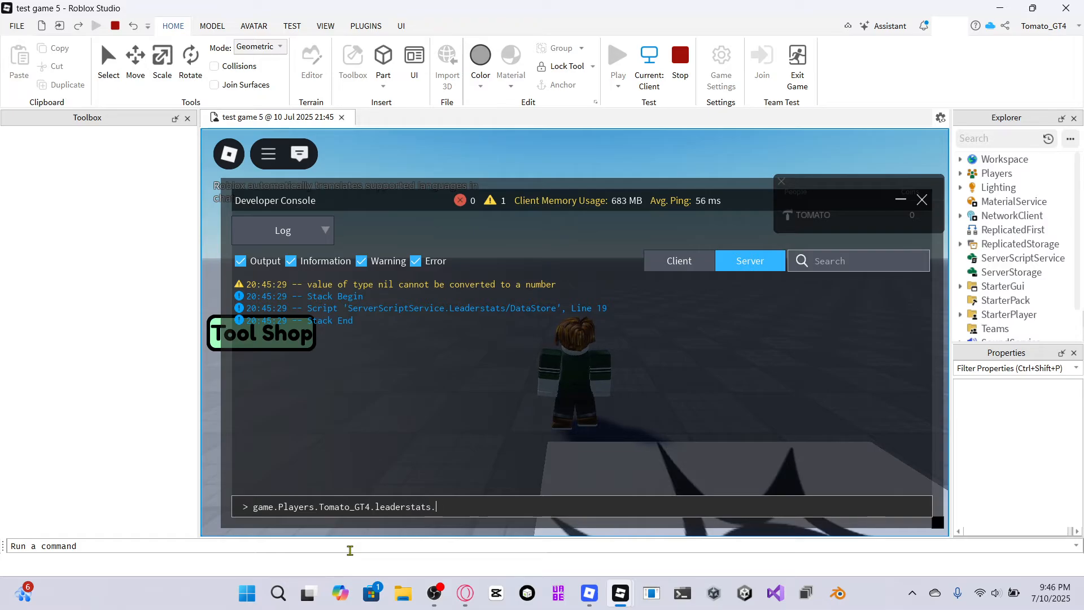
{"action": "type", "text": ".Coins.Value = "}
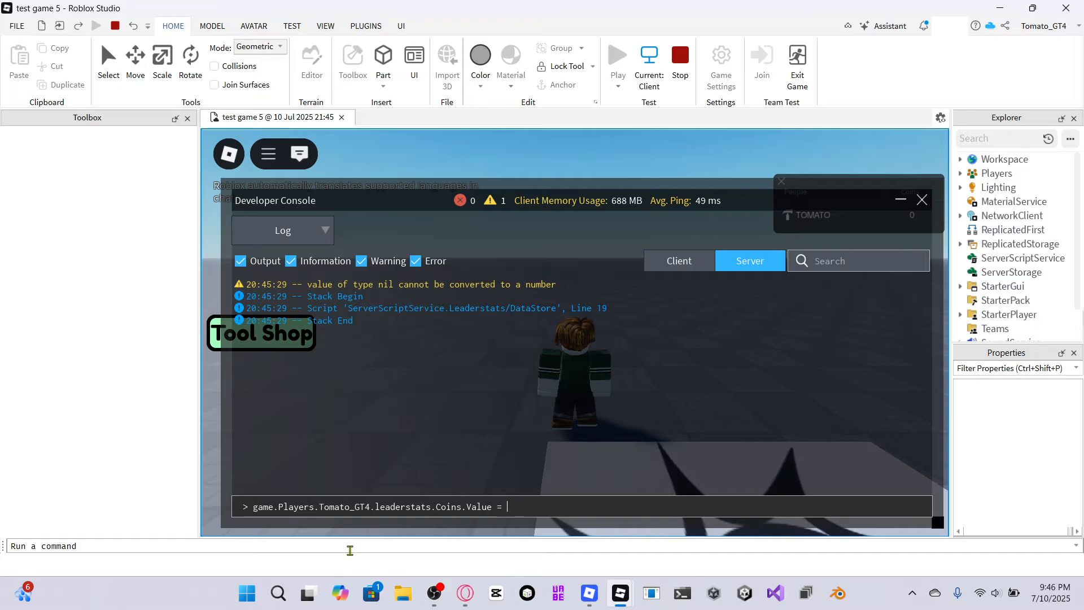
{"action": "type", "text": "100000000000"}
{"action": "key", "text": "Return"}
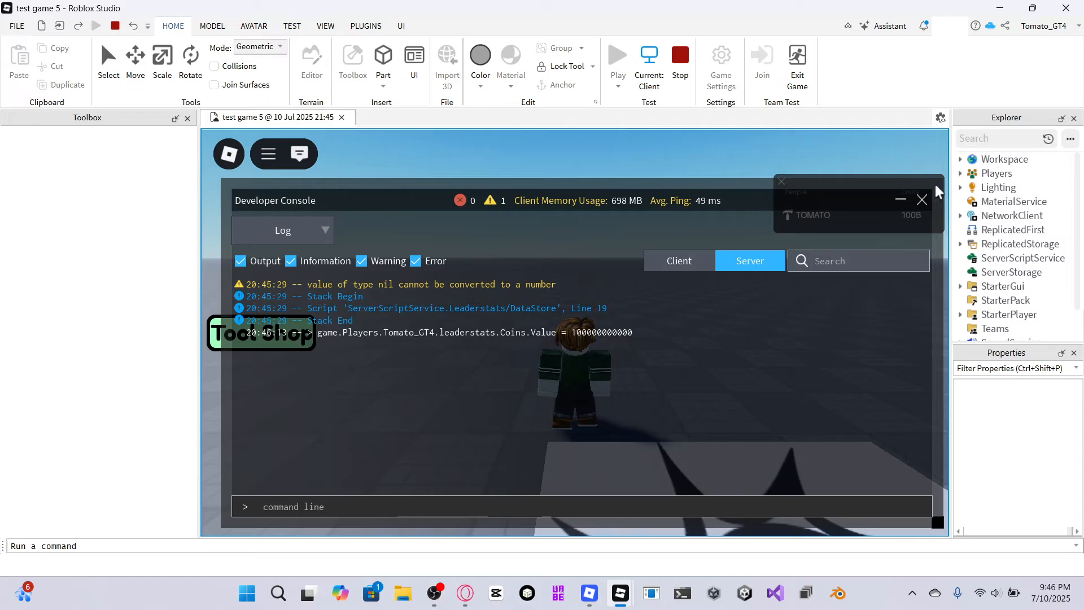
Close the console, open the Tool Shop, buy and equip the Sword, and close the shop.
{"action": "left_click", "coordinate": [923, 201]}
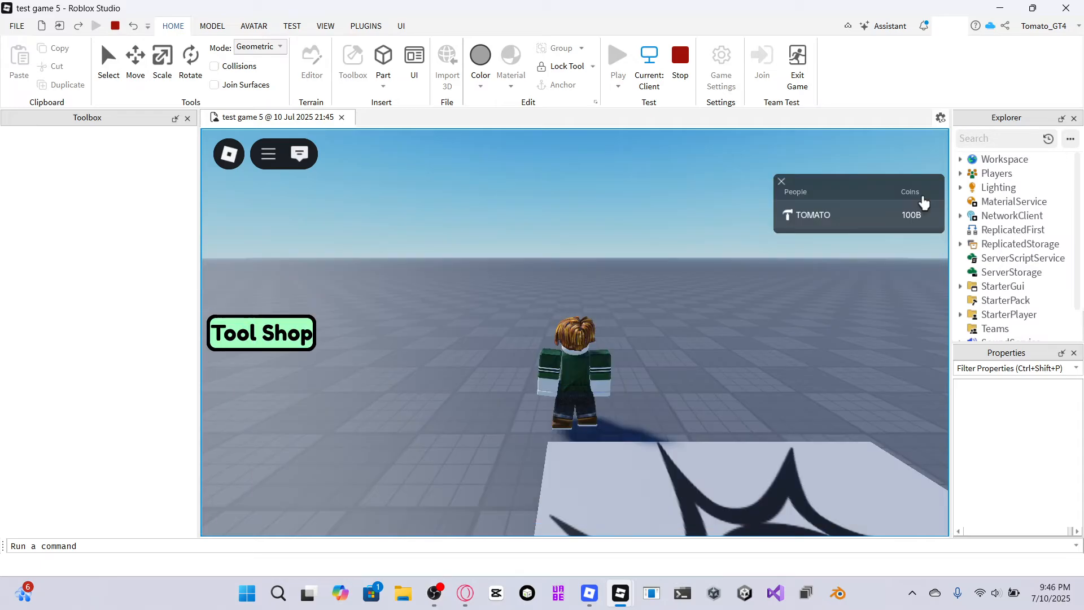
{"action": "key", "text": "w"}
{"action": "right_click_drag", "start_coordinate": [668, 398], "coordinate": [645, 370]}
{"action": "left_click", "coordinate": [297, 160]}
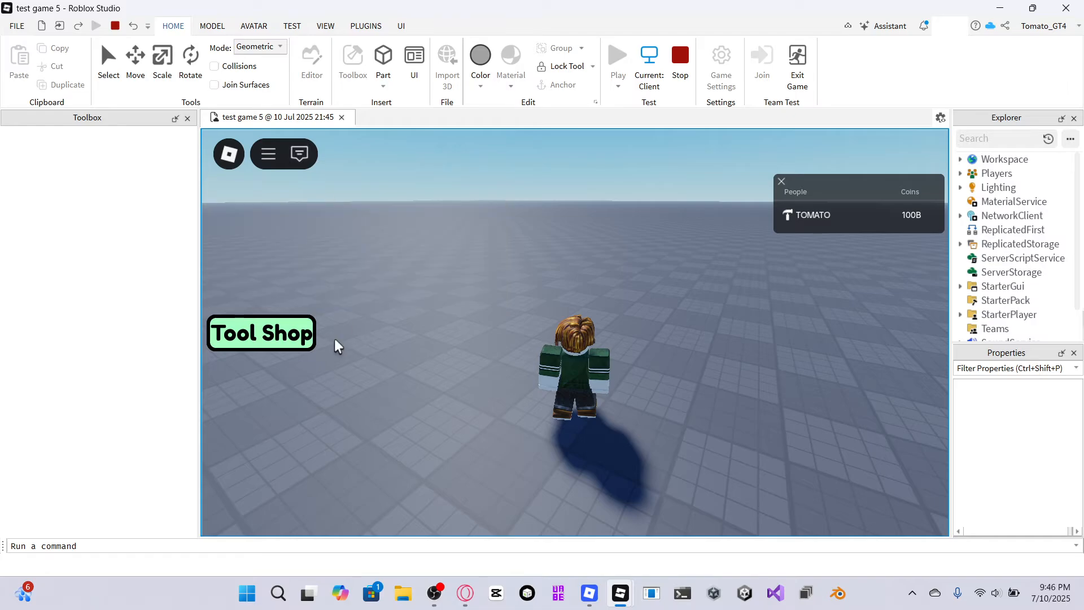
{"action": "left_click", "coordinate": [303, 338]}
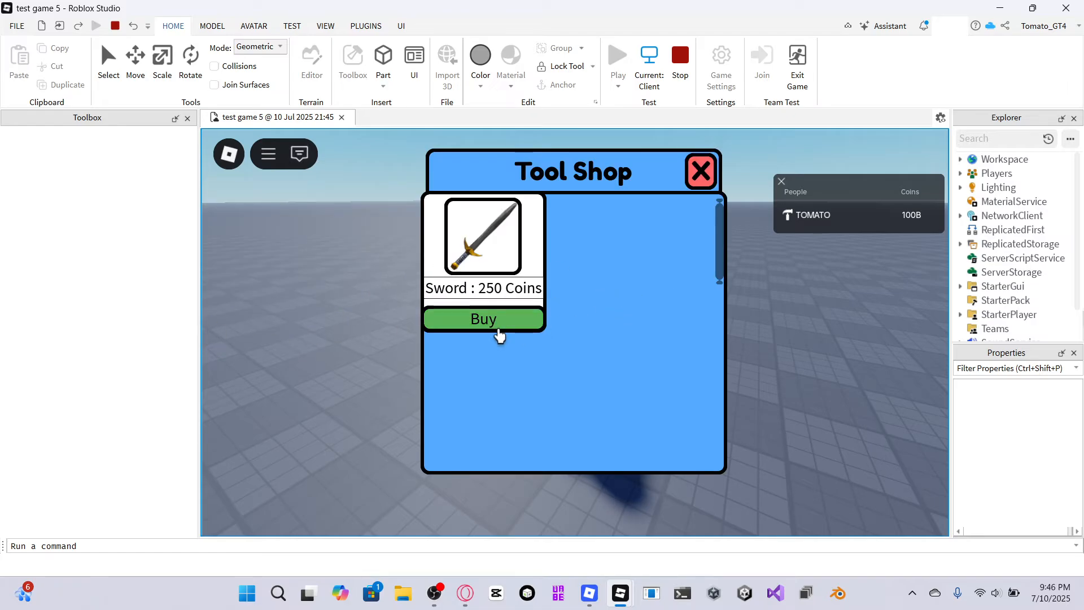
{"action": "left_click", "coordinate": [507, 321]}
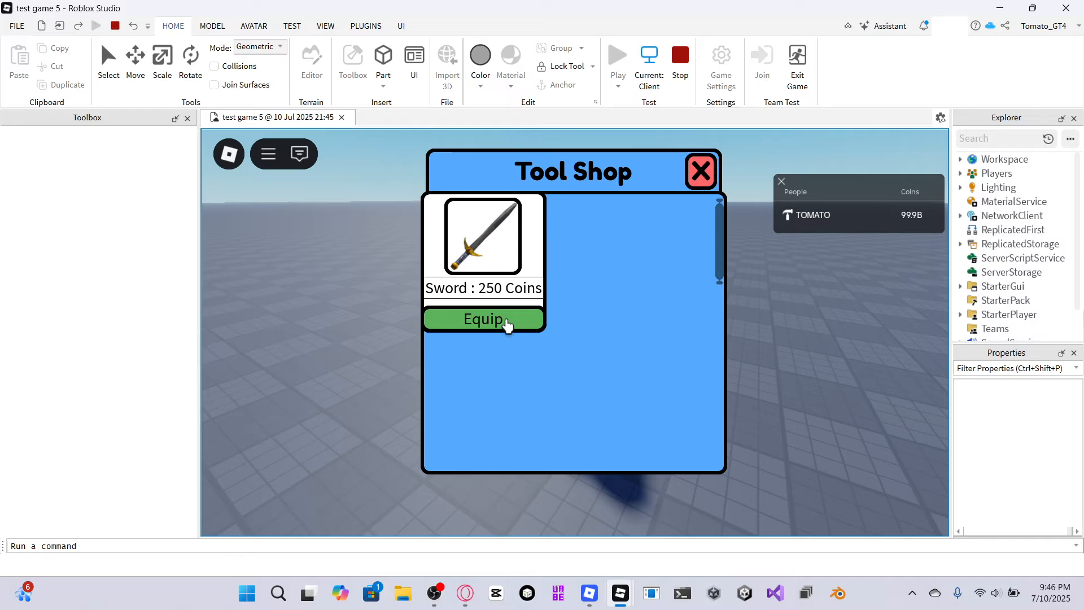
{"action": "left_click", "coordinate": [507, 321]}
{"action": "left_click", "coordinate": [701, 172]}
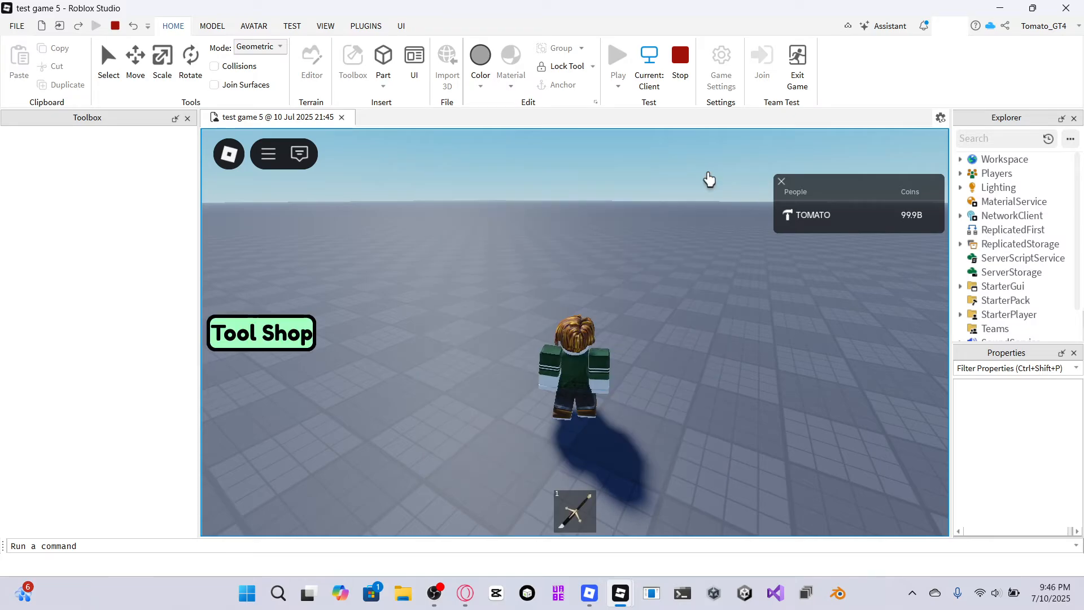
Equip and swing the sword from the hotbar, then stop the play test.
{"action": "left_click", "coordinate": [565, 510]}
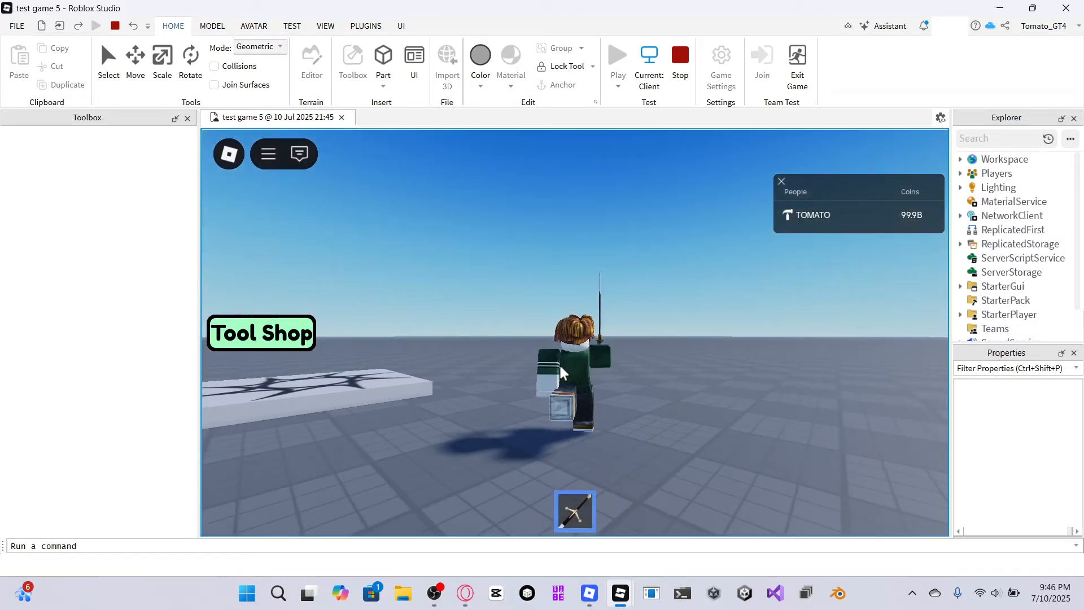
{"action": "left_click", "coordinate": [496, 372]}
{"action": "right_click_drag", "start_coordinate": [496, 372], "coordinate": [728, 319]}
{"action": "left_click", "coordinate": [518, 307]}
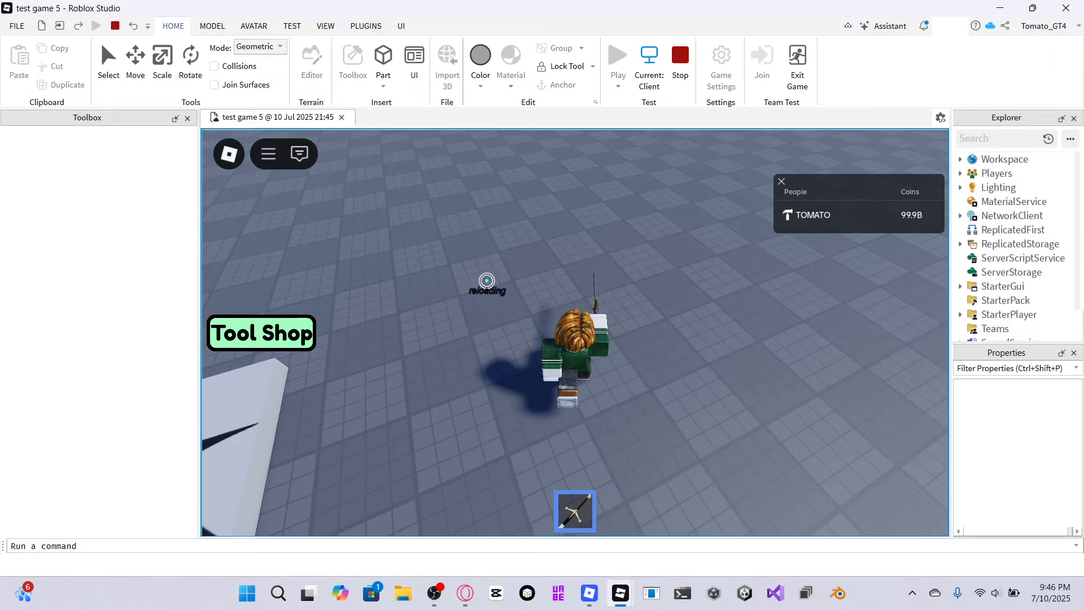
{"action": "left_click", "coordinate": [681, 55]}
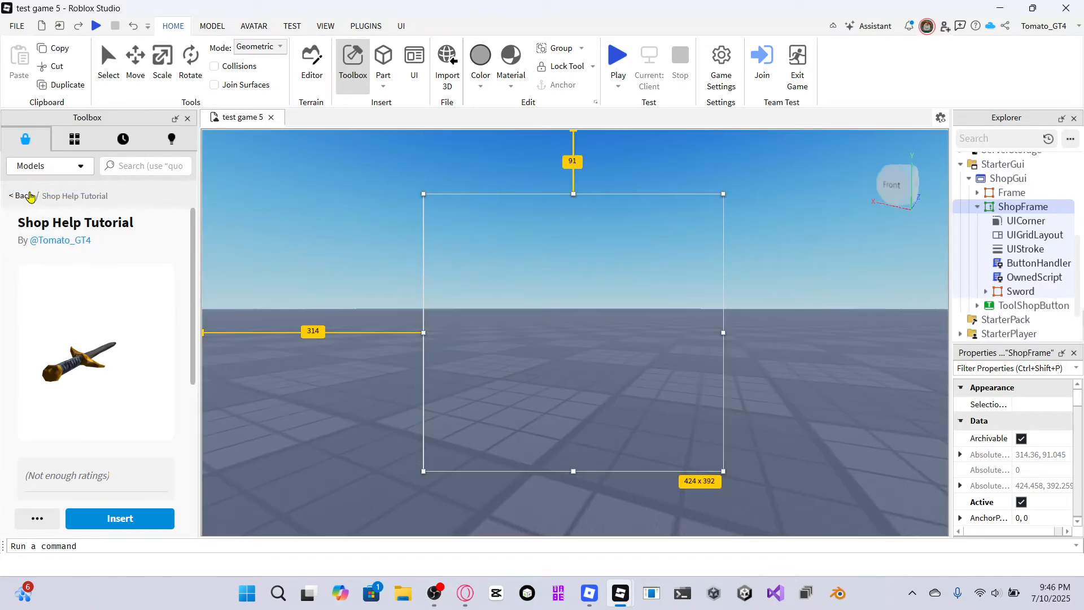
Turn ShopFrame's Visible property back on.
{"action": "left_click", "coordinate": [29, 196]}
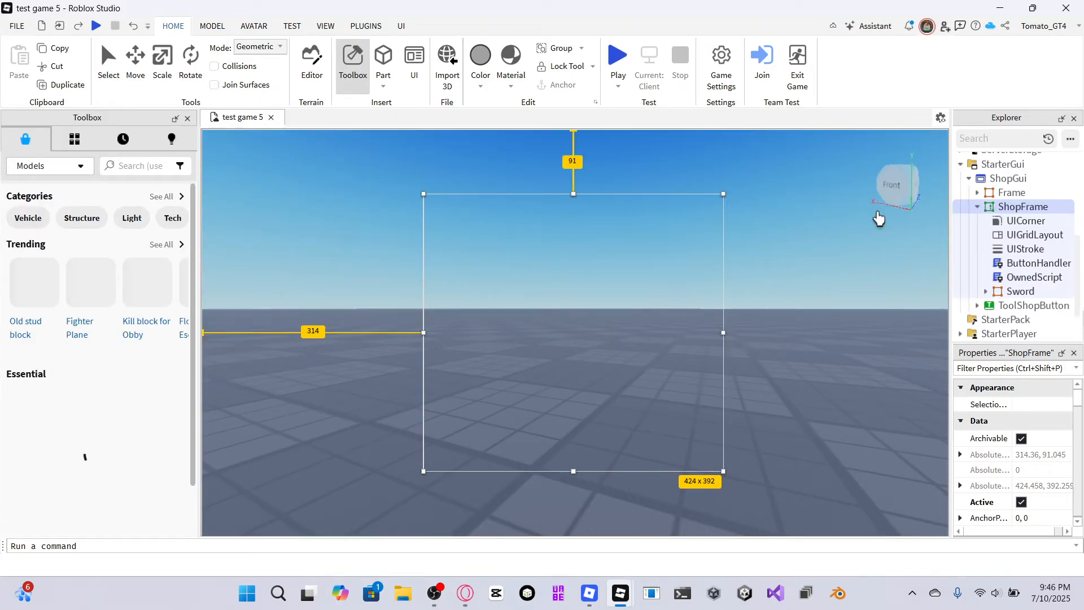
{"action": "scroll", "coordinate": [1024, 458], "scroll_direction": "down", "scroll_amount": 5}
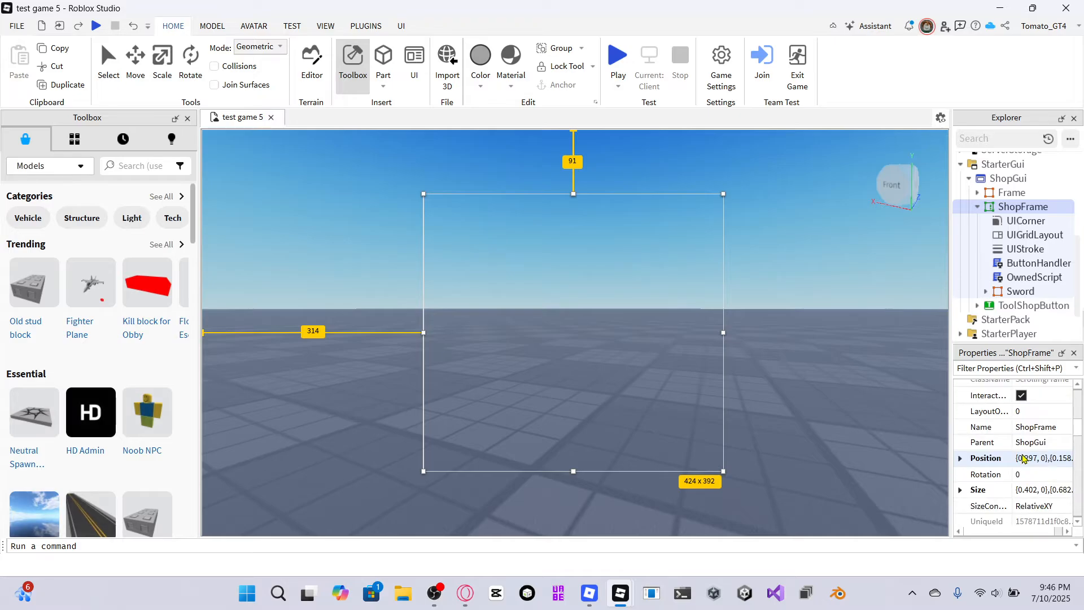
{"action": "scroll", "coordinate": [1023, 458], "scroll_direction": "down", "scroll_amount": 3}
{"action": "left_click", "coordinate": [1010, 452]}
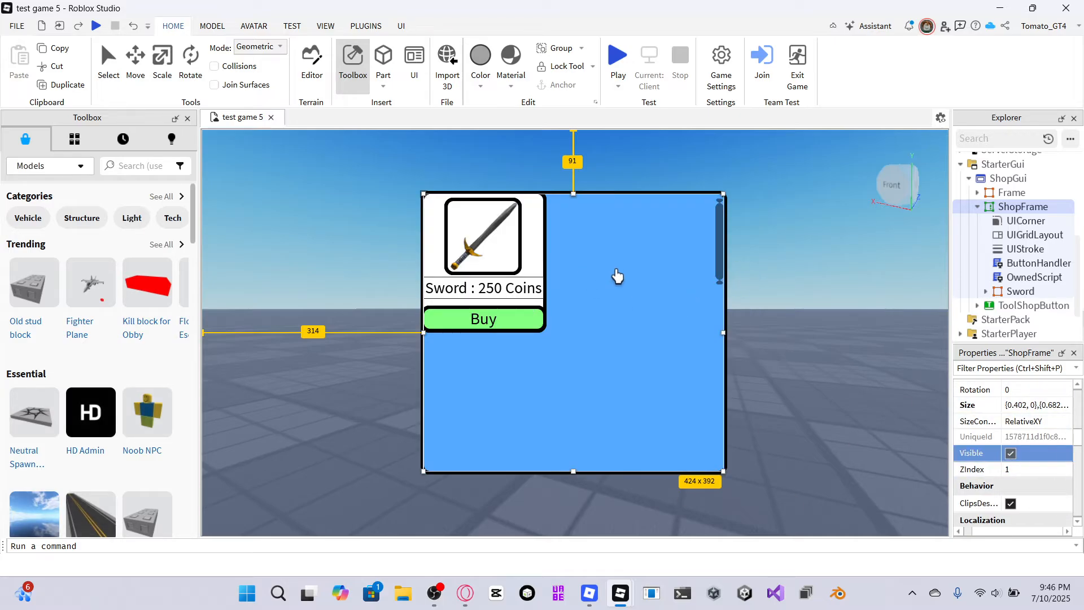
Duplicate the Sword item frame inside ShopFrame.
{"action": "right_click", "coordinate": [1012, 292]}
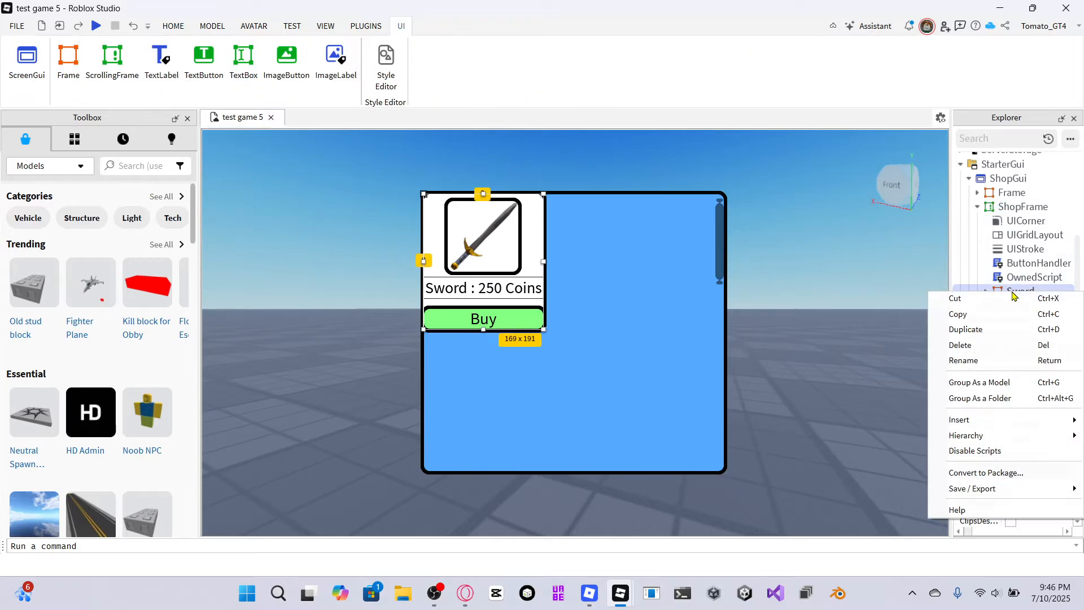
{"action": "left_click", "coordinate": [992, 329]}
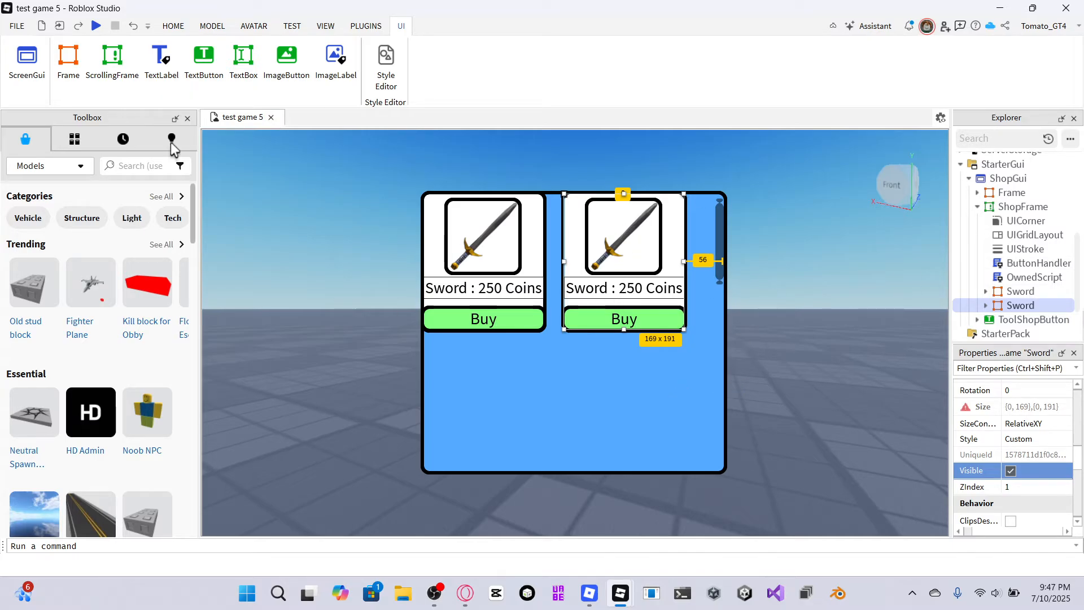
Search the toolbox for handgun and insert the Handgun model without putting it into the StarterPack.
{"action": "left_click", "coordinate": [129, 164]}
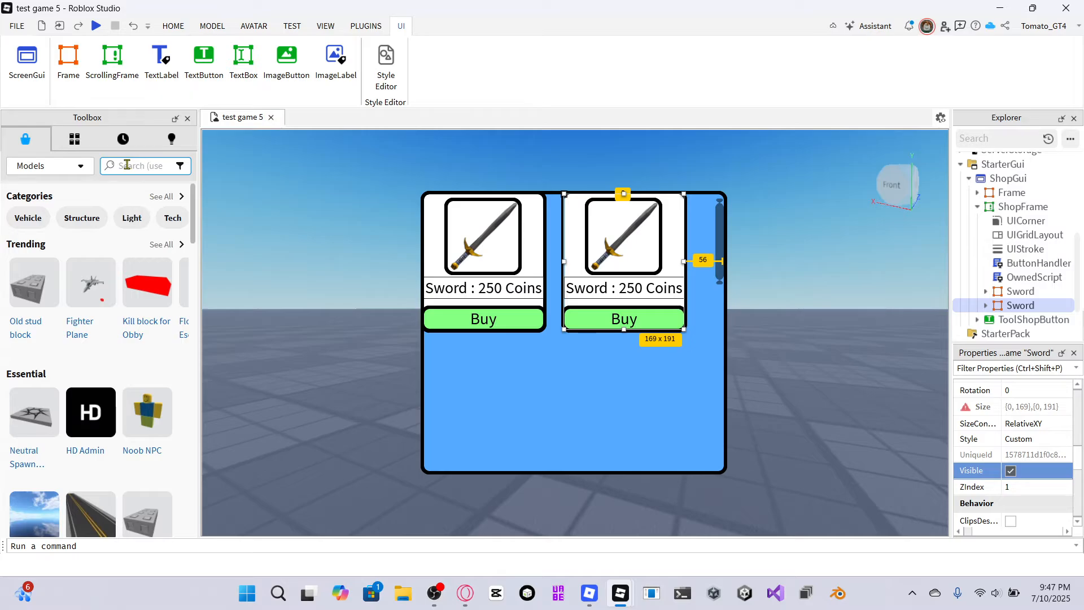
{"action": "left_click", "coordinate": [127, 164]}
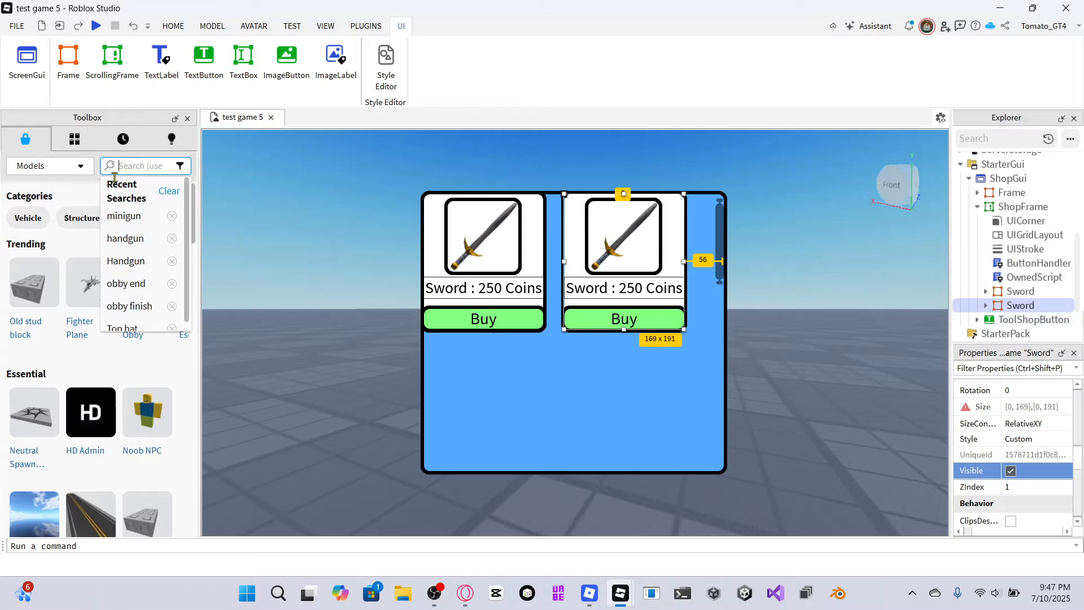
{"action": "left_click", "coordinate": [148, 240]}
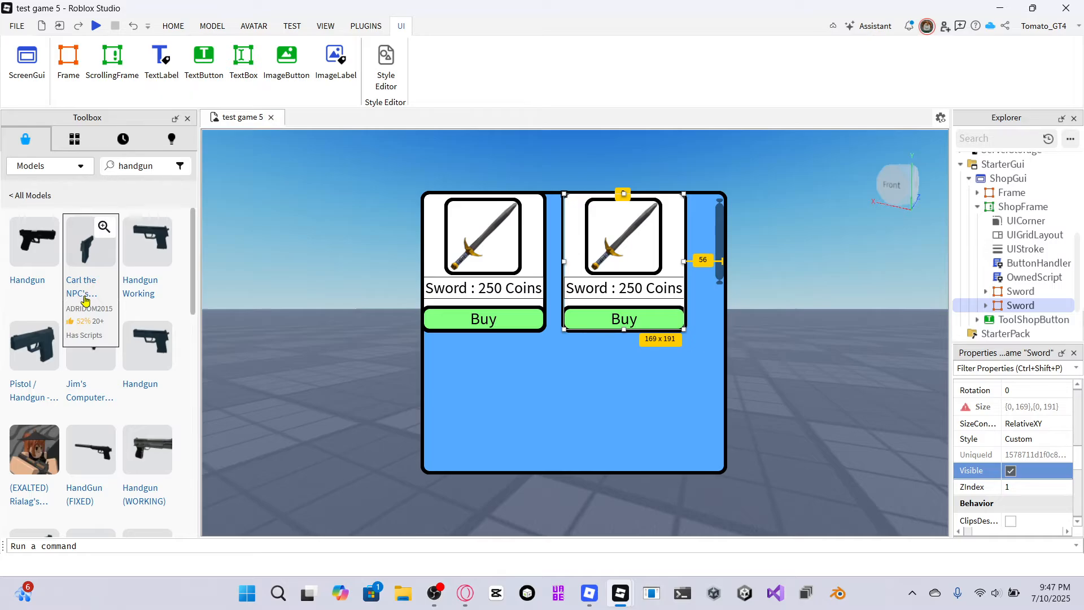
{"action": "left_click", "coordinate": [36, 369]}
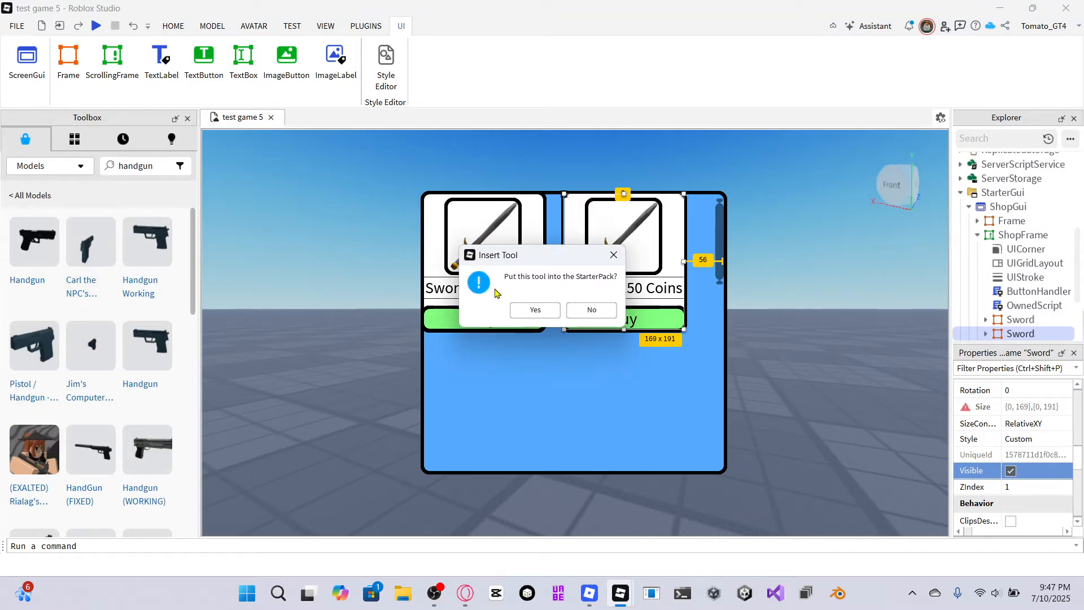
{"action": "left_click", "coordinate": [604, 318]}
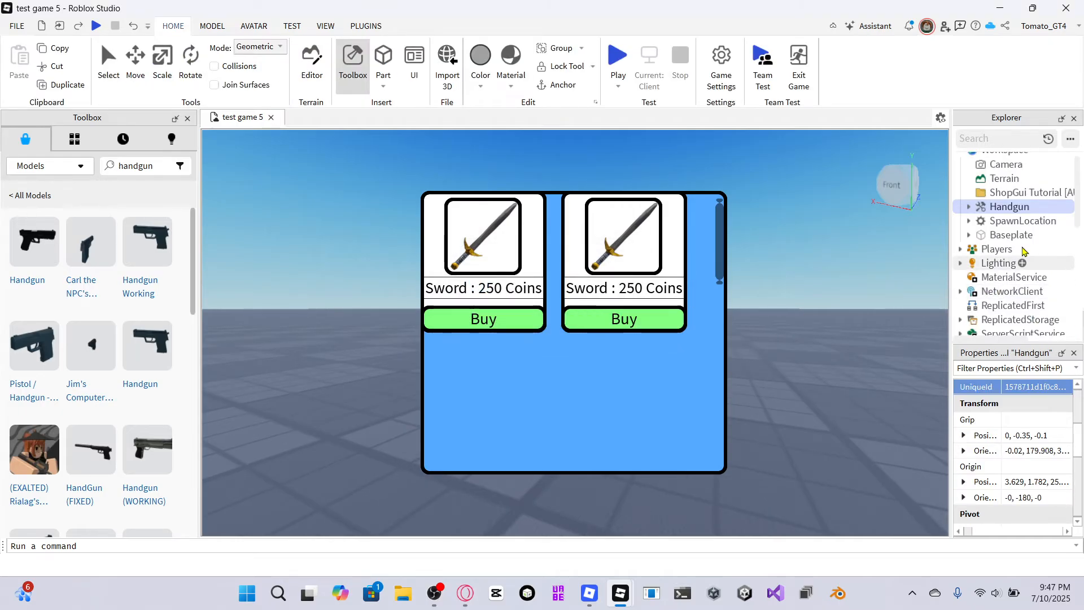
Move the Handgun tool into the Tools folder in ServerStorage.
{"action": "left_click_drag", "start_coordinate": [1003, 211], "coordinate": [1018, 179]}
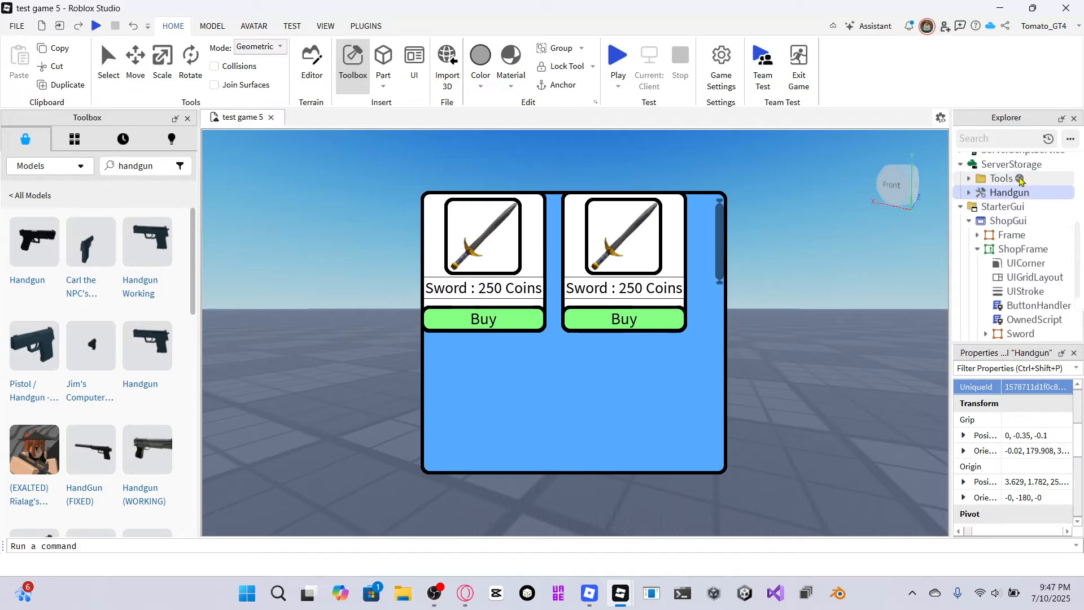
{"action": "scroll", "coordinate": [1019, 192], "scroll_direction": "up", "scroll_amount": 1}
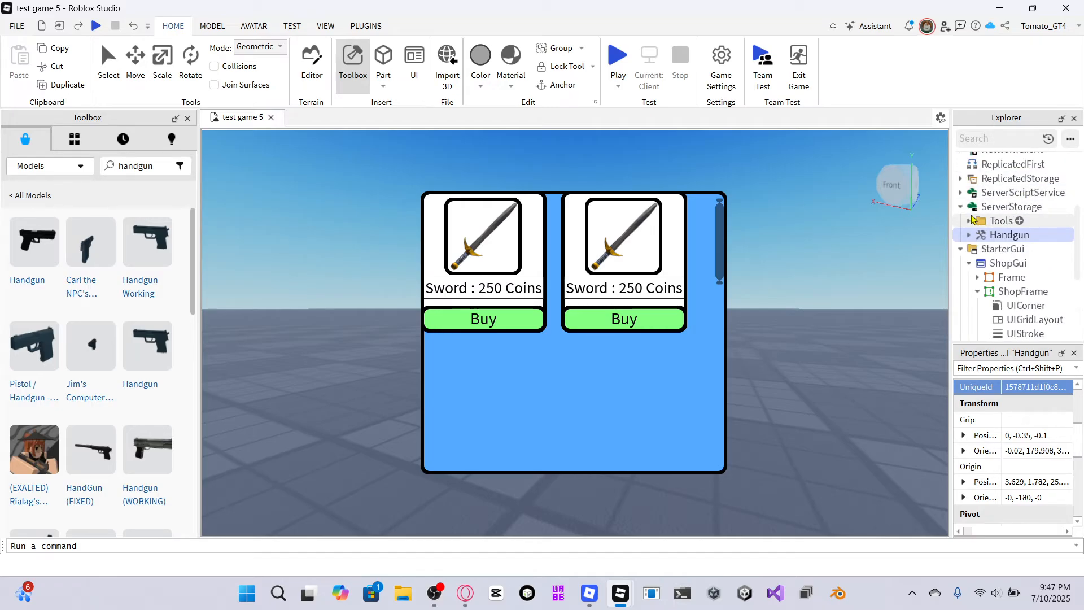
{"action": "left_click", "coordinate": [969, 220]}
{"action": "left_click", "coordinate": [969, 220]}
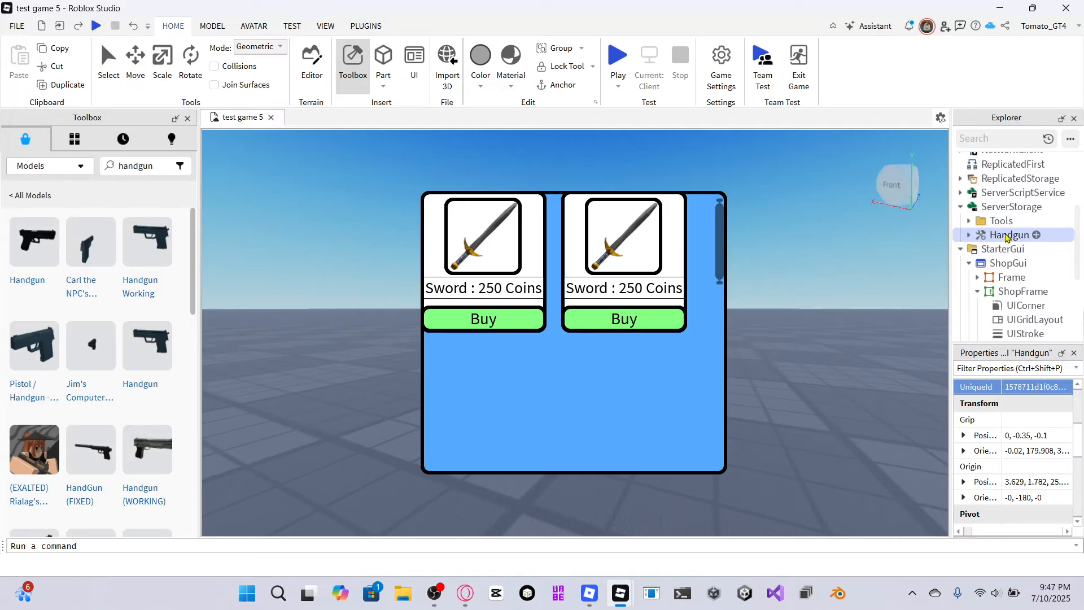
{"action": "left_click_drag", "start_coordinate": [1006, 237], "coordinate": [989, 223]}
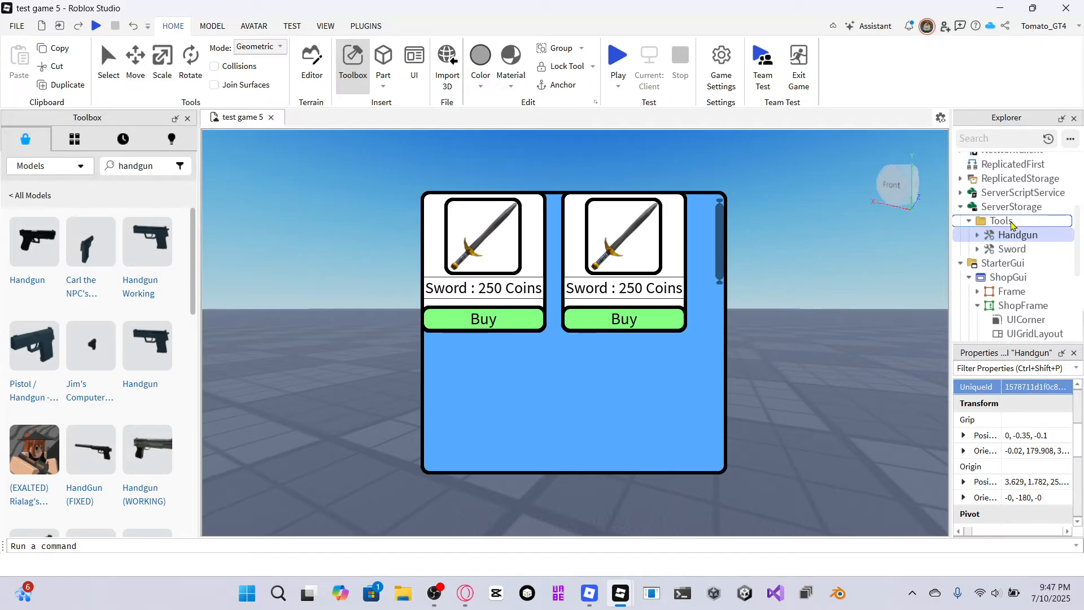
{"action": "left_click", "coordinate": [969, 221]}
{"action": "left_click", "coordinate": [969, 220]}
{"action": "left_click", "coordinate": [970, 221]}
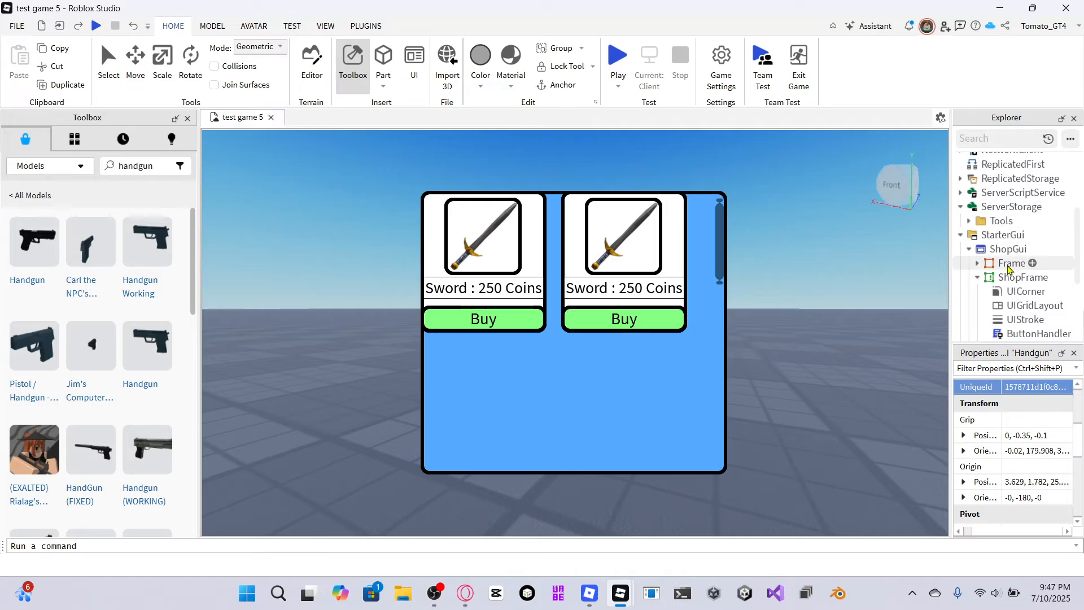
{"action": "left_click", "coordinate": [969, 220]}
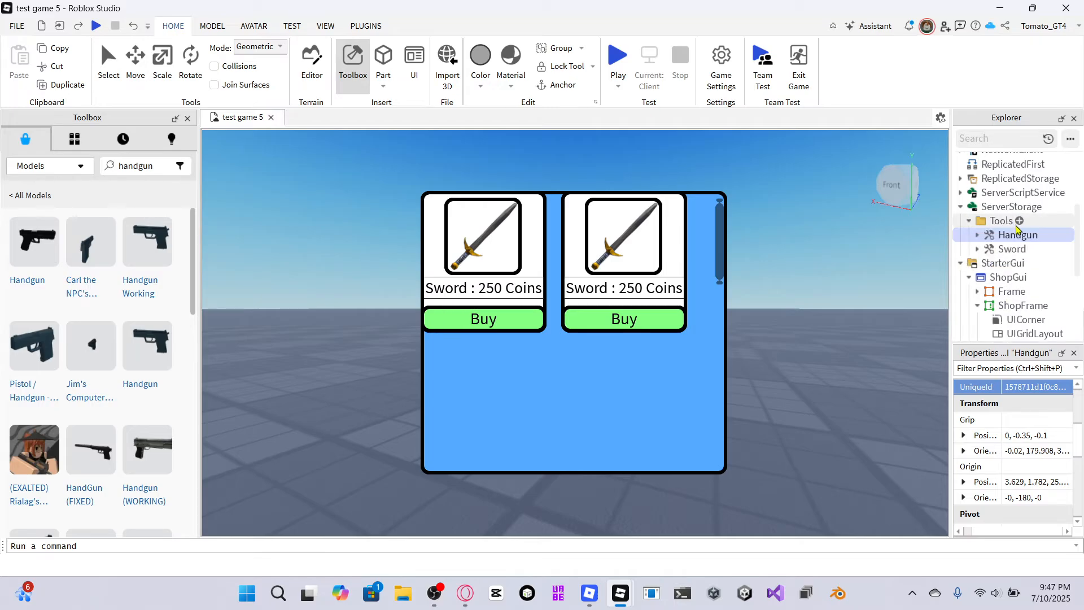
Rename the duplicated Sword item frame in ShopFrame as Handgun.
{"action": "scroll", "coordinate": [1004, 265], "scroll_direction": "down", "scroll_amount": 1}
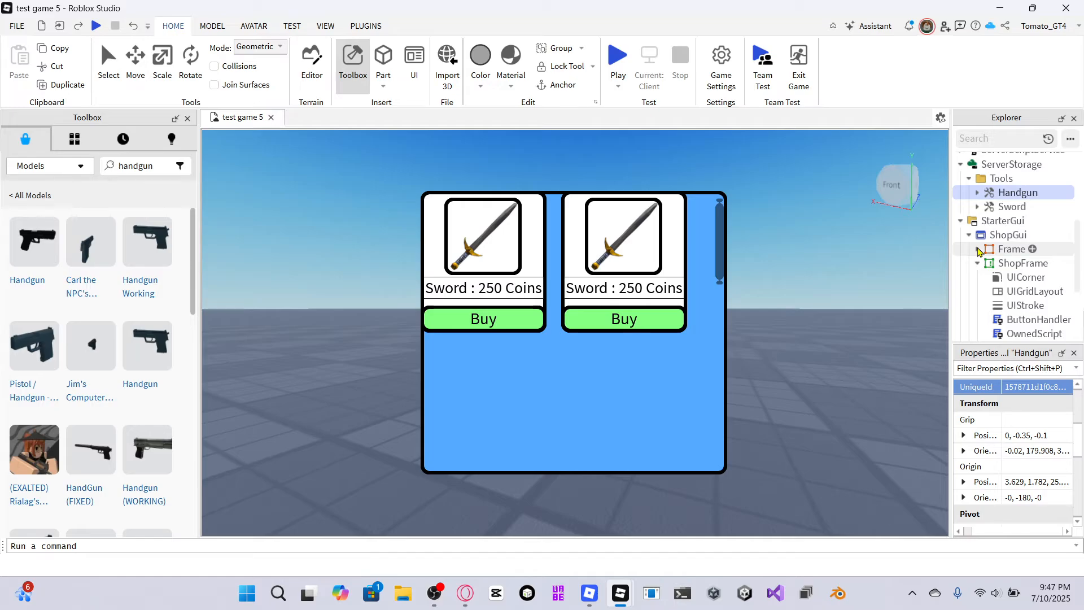
{"action": "scroll", "coordinate": [1013, 313], "scroll_direction": "down", "scroll_amount": 1}
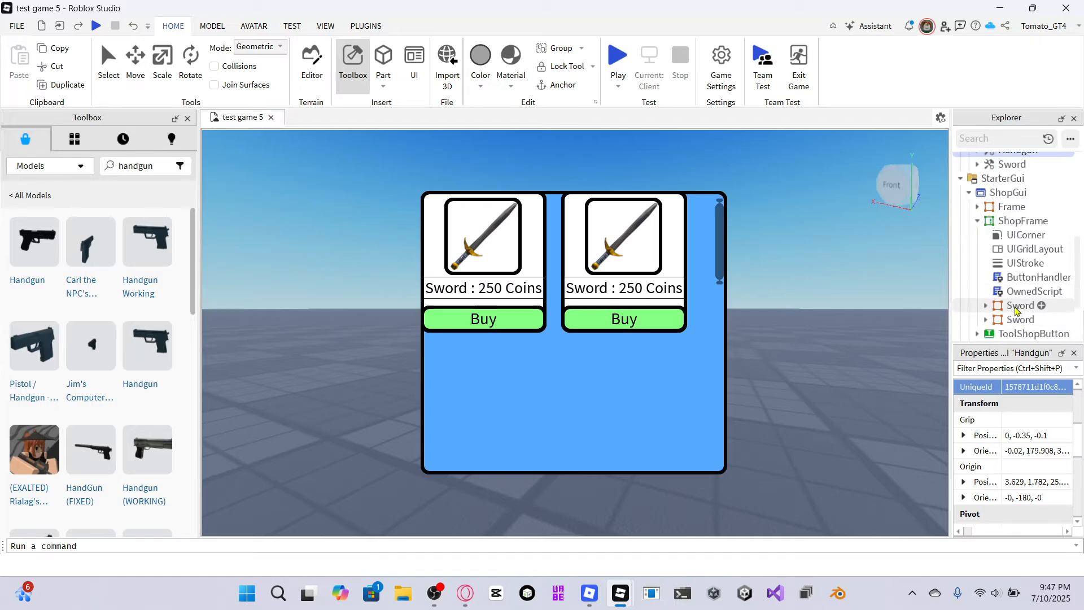
{"action": "left_click", "coordinate": [1016, 320]}
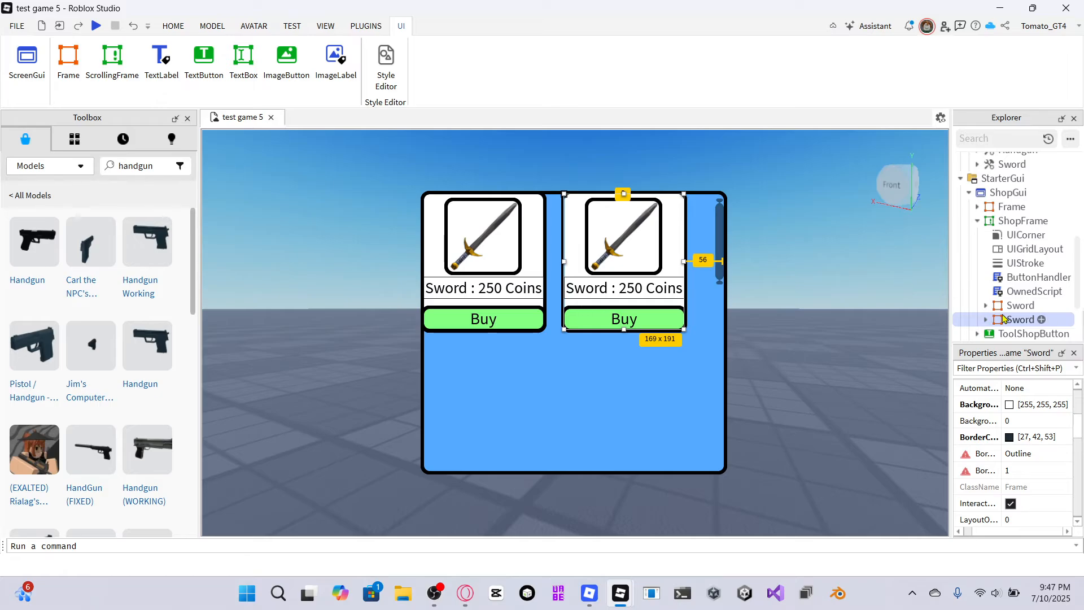
{"action": "right_click", "coordinate": [1018, 319]}
{"action": "left_click", "coordinate": [987, 383]}
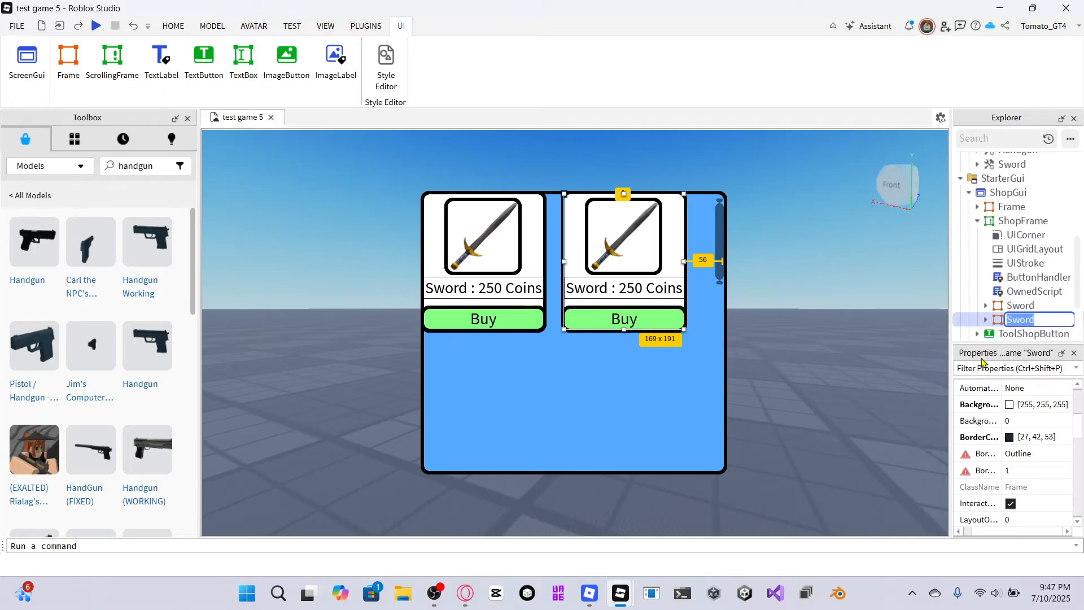
{"action": "scroll", "coordinate": [1010, 237], "scroll_direction": "up", "scroll_amount": 3}
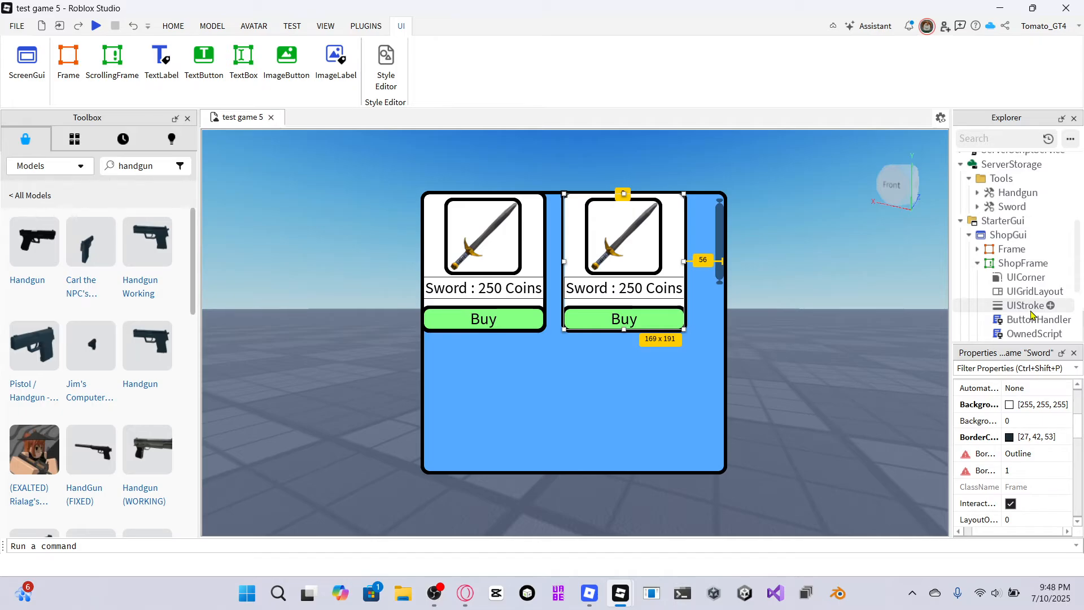
{"action": "scroll", "coordinate": [1002, 307], "scroll_direction": "down", "scroll_amount": 1}
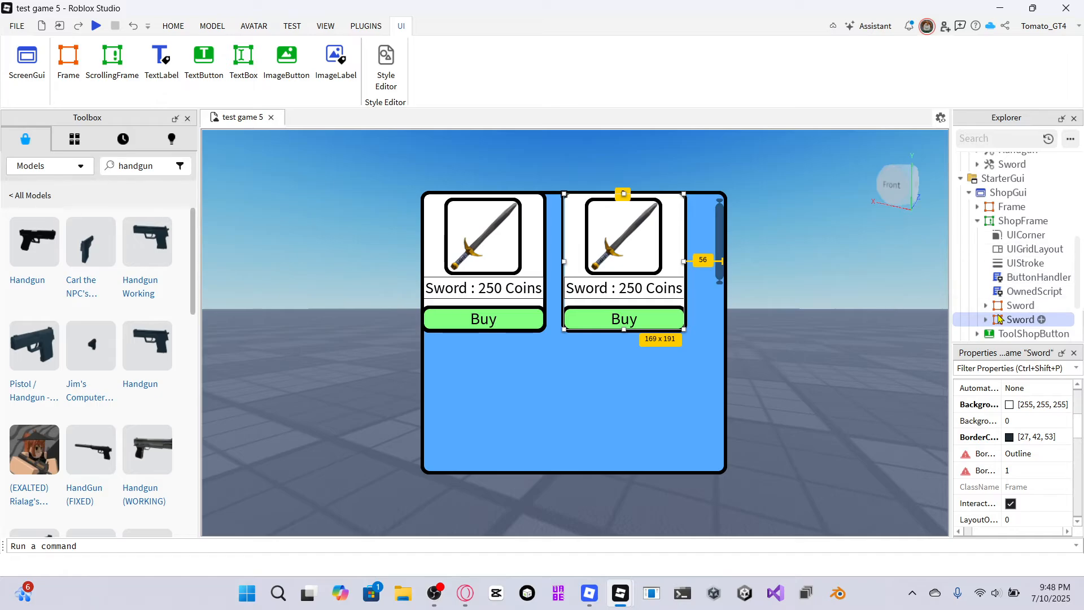
{"action": "right_click", "coordinate": [1010, 319]}
{"action": "left_click", "coordinate": [963, 388]}
{"action": "key", "text": "BackSpace"}
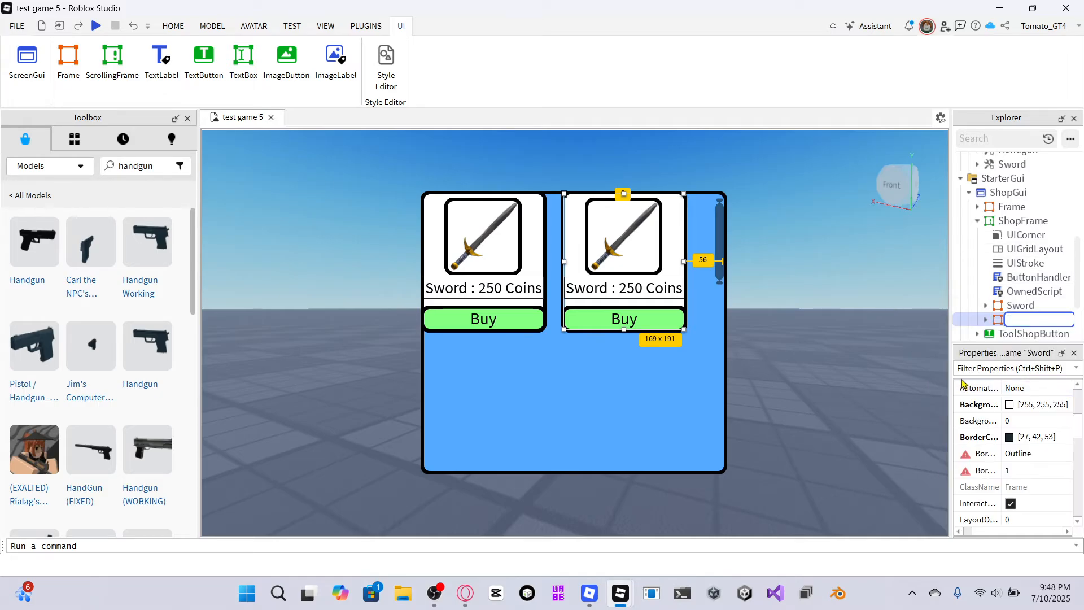
{"action": "type", "text": "Handgun"}
{"action": "key", "text": "Return"}
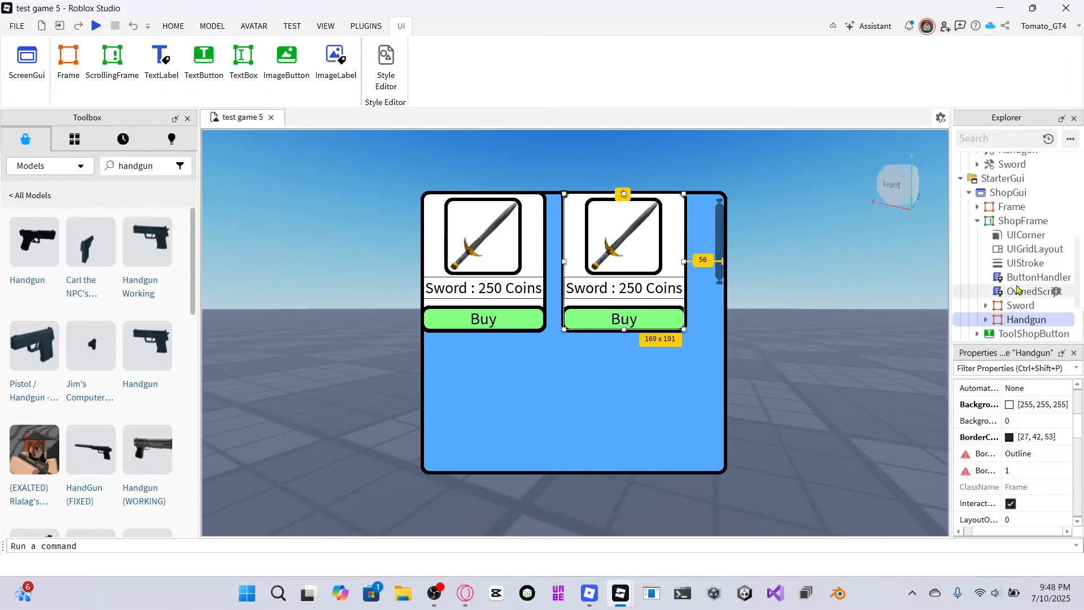
Set the Price value inside the Handgun frame to 375.
{"action": "scroll", "coordinate": [1016, 278], "scroll_direction": "down", "scroll_amount": 3}
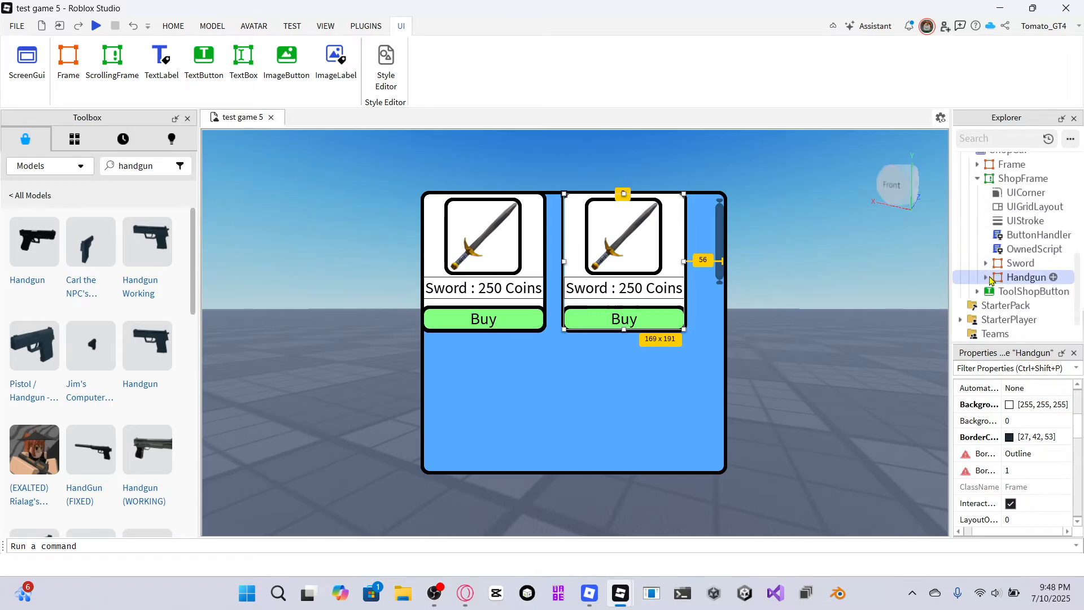
{"action": "double_click", "coordinate": [1016, 278]}
{"action": "left_click", "coordinate": [1012, 292]}
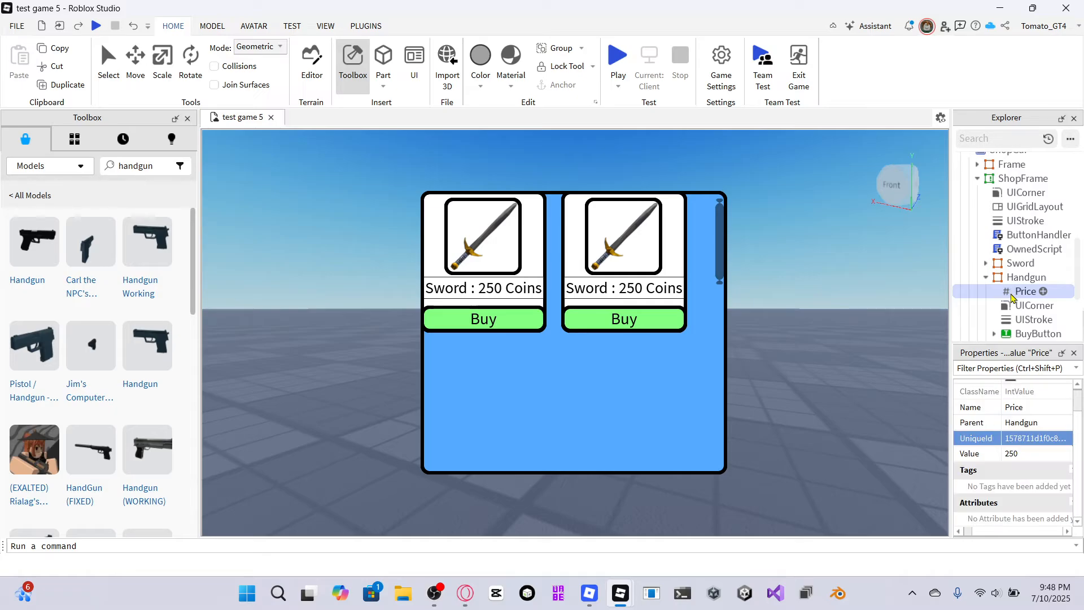
{"action": "left_click", "coordinate": [1019, 452]}
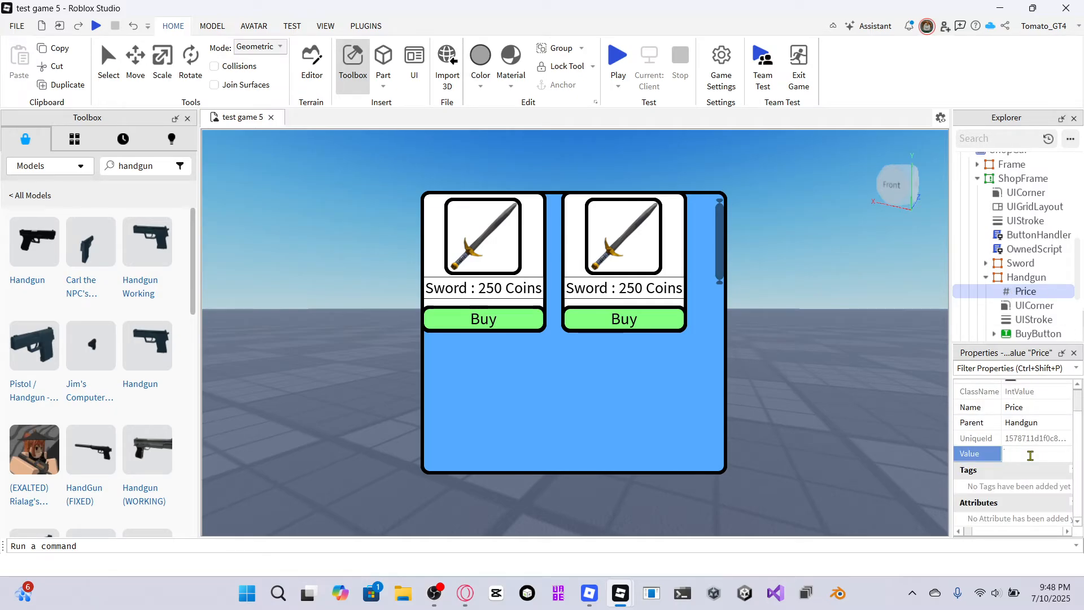
{"action": "type", "text": "50"}
{"action": "key", "text": "Return"}
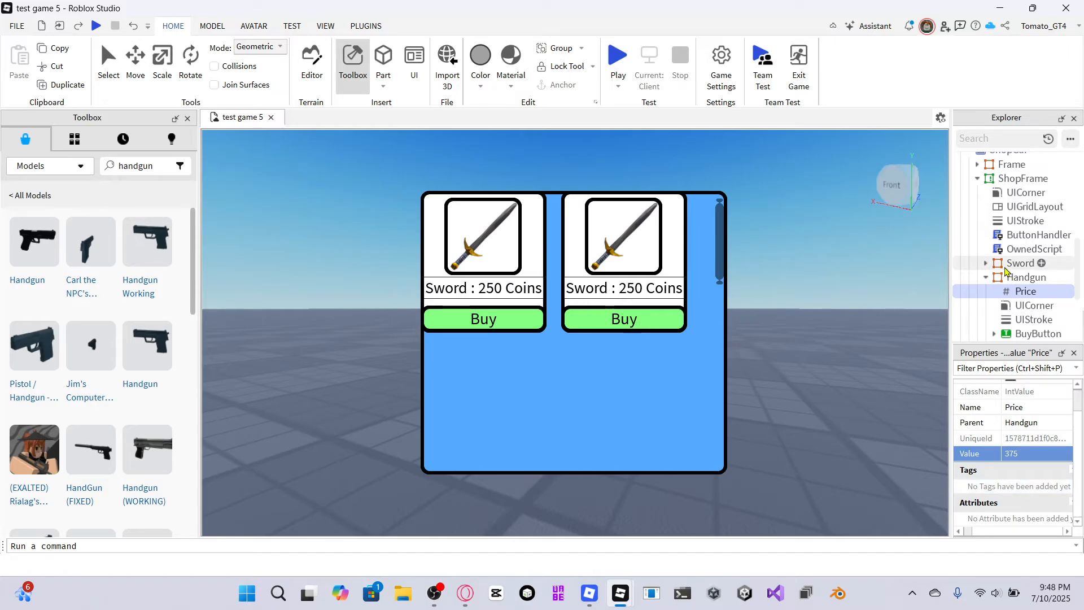
Edit the Handgun item's text label so it reads Sword : 375 Coins.
{"action": "left_click", "coordinate": [644, 281]}
{"action": "left_click", "coordinate": [645, 285]}
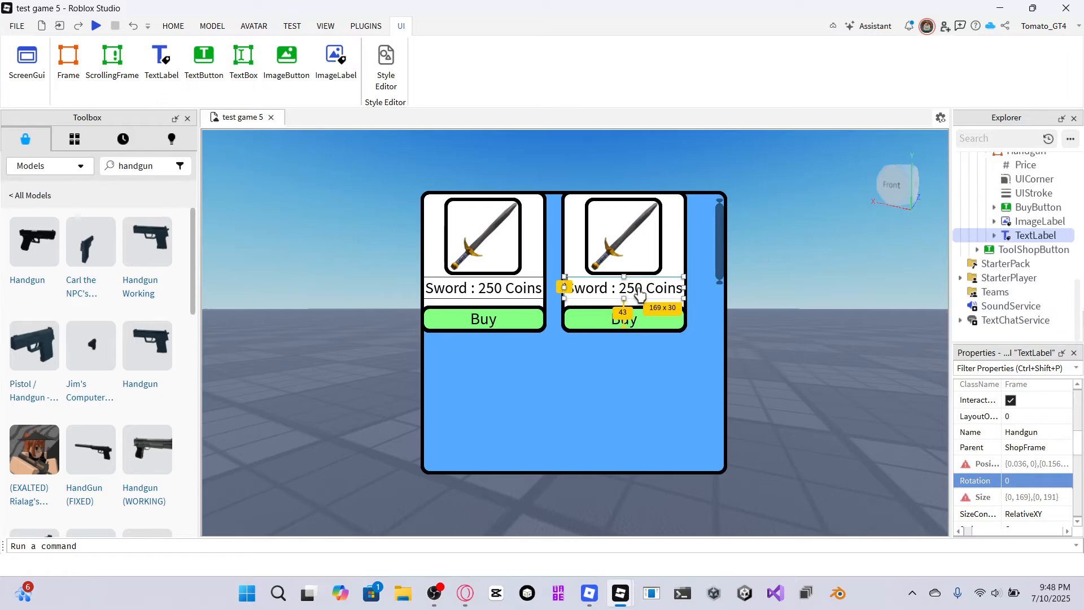
{"action": "key", "text": "BackSpace"}
{"action": "key", "text": "BackSpace"}
{"action": "key", "text": "BackSpace"}
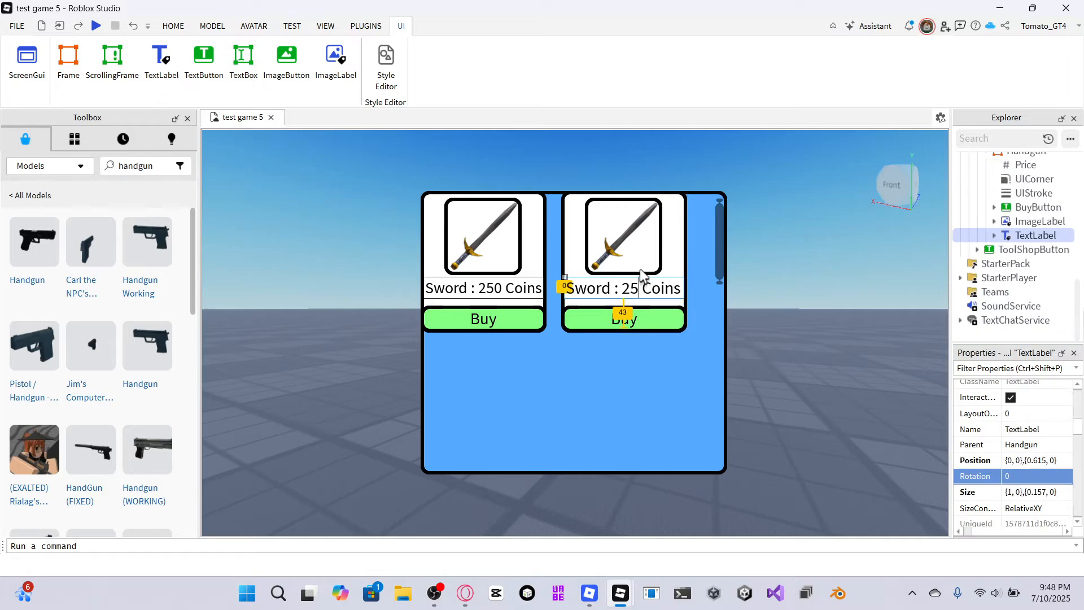
{"action": "type", "text": "375"}
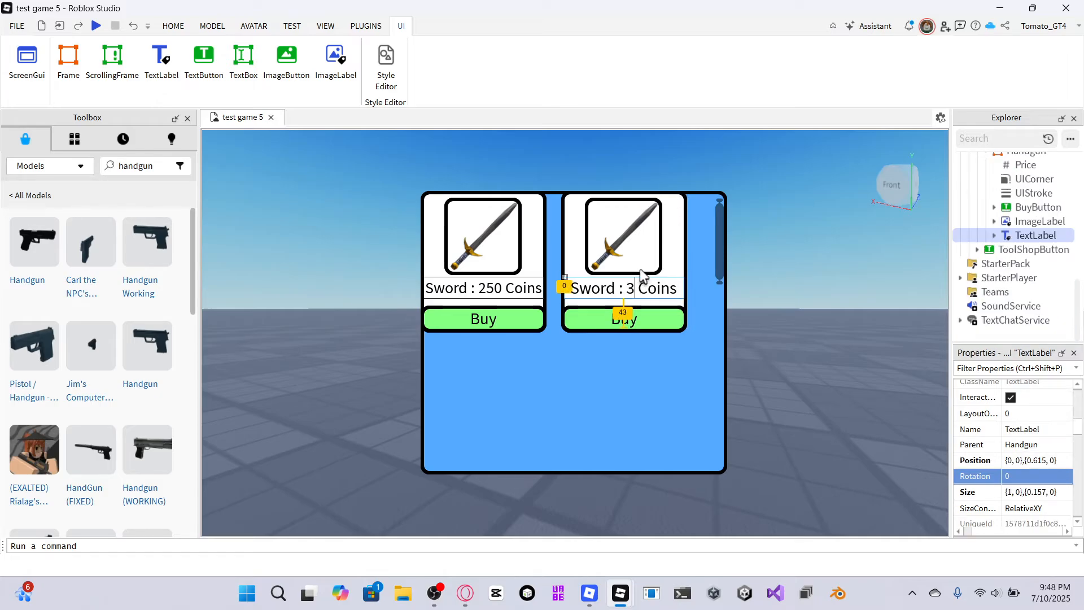
{"action": "key", "text": "Return"}
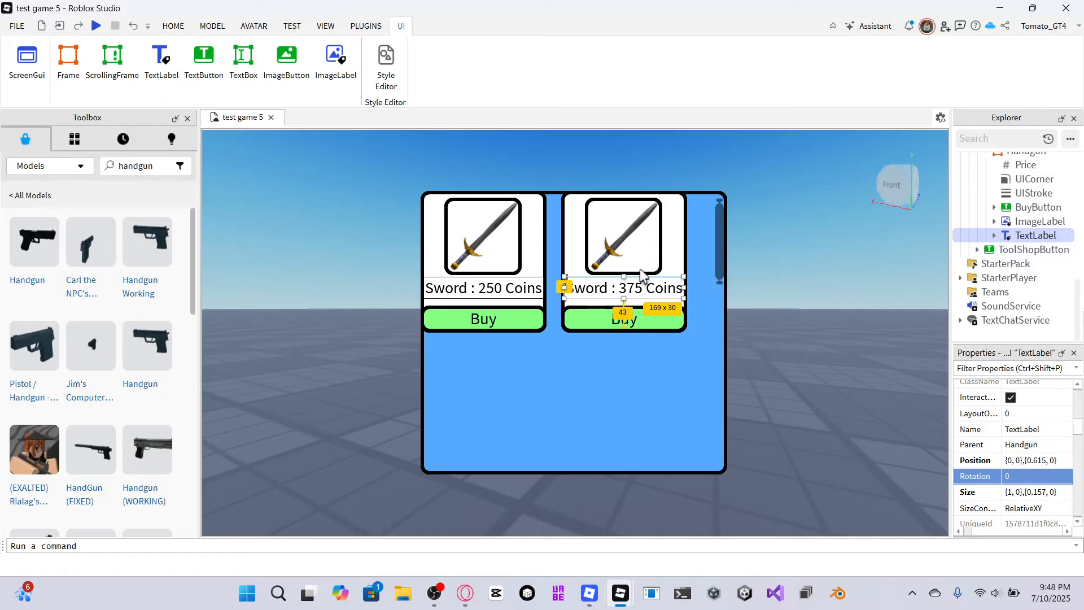
Upload Screenshot 2025-07-10 142217.png and set it as the Handgun item's ImageLabel image.
{"action": "left_click", "coordinate": [612, 248]}
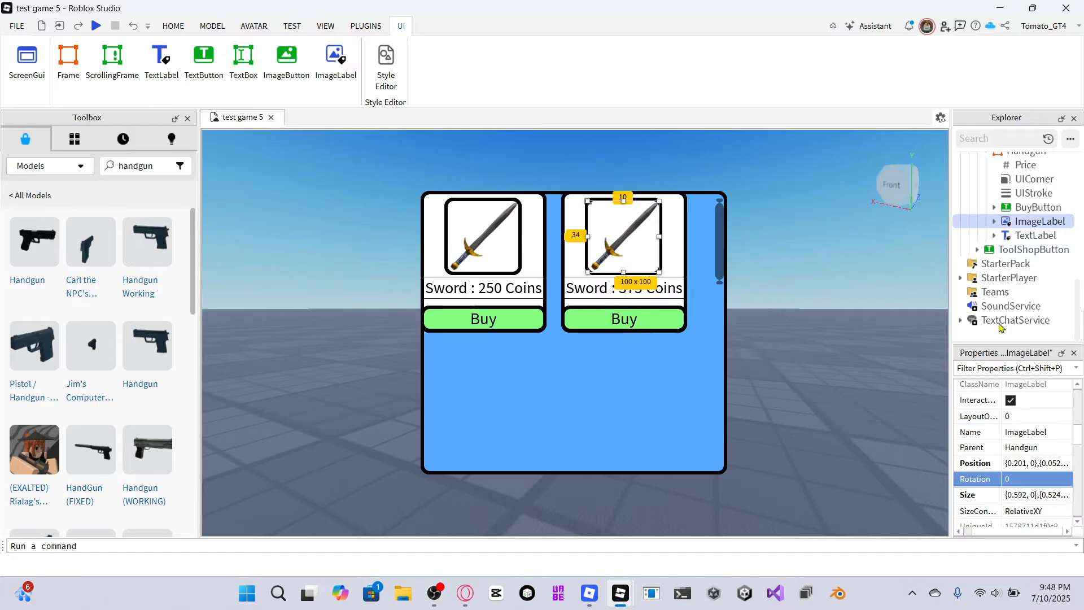
{"action": "scroll", "coordinate": [1024, 460], "scroll_direction": "down", "scroll_amount": 5}
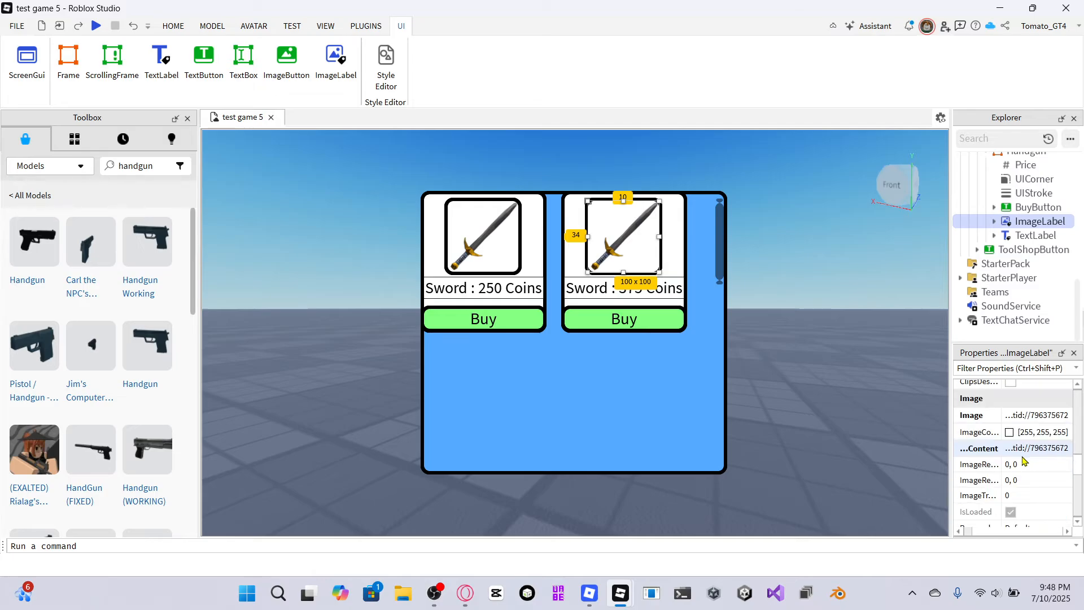
{"action": "left_click", "coordinate": [1020, 416]}
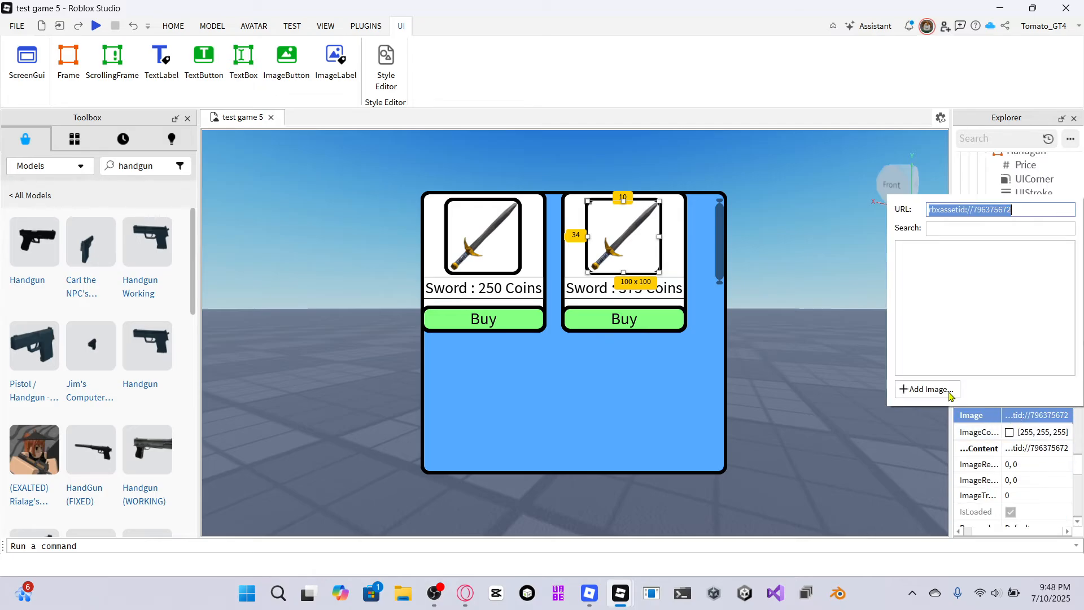
{"action": "left_click", "coordinate": [912, 389]}
{"action": "left_click", "coordinate": [507, 264]}
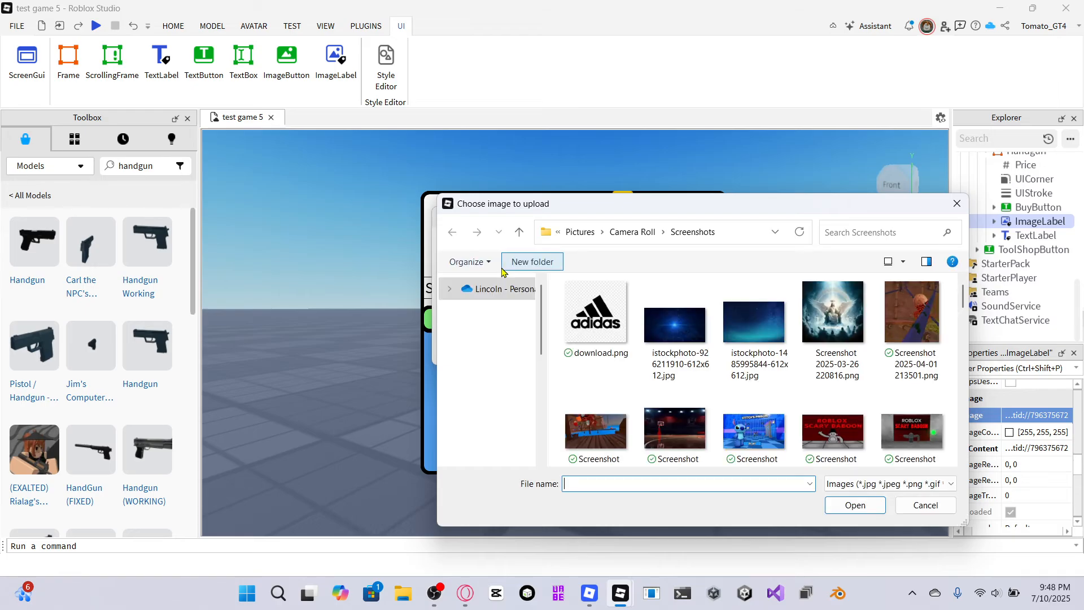
{"action": "scroll", "coordinate": [808, 399], "scroll_direction": "down", "scroll_amount": 10}
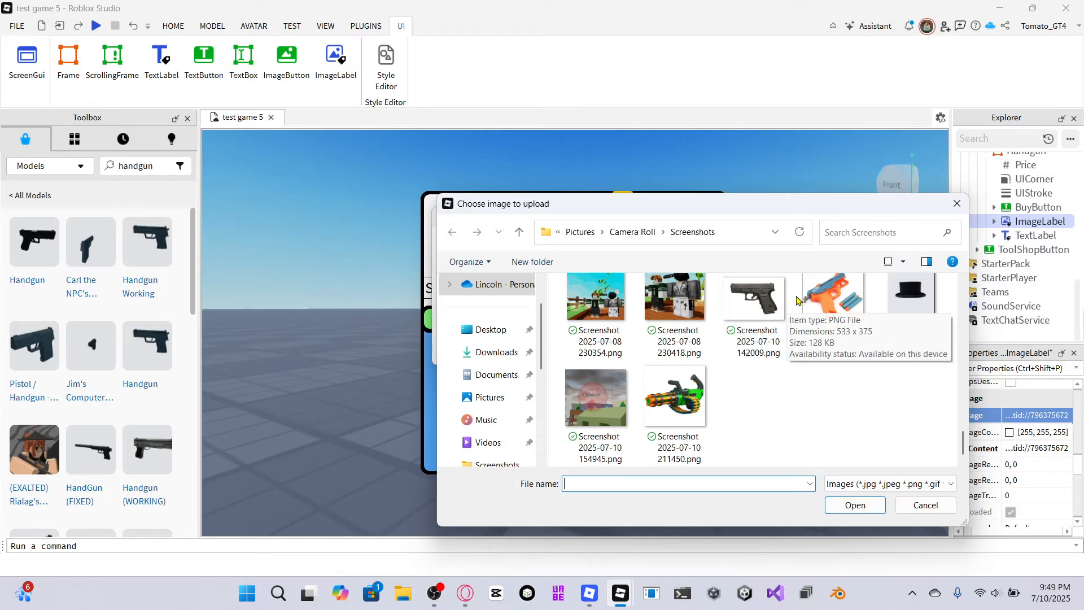
{"action": "left_click", "coordinate": [840, 298]}
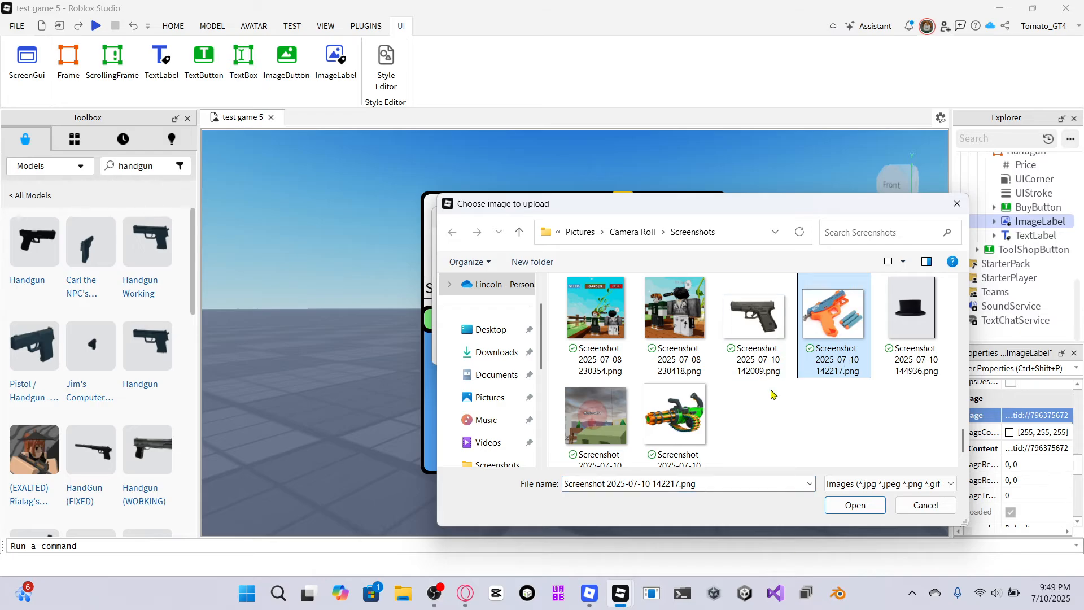
{"action": "left_click", "coordinate": [854, 504]}
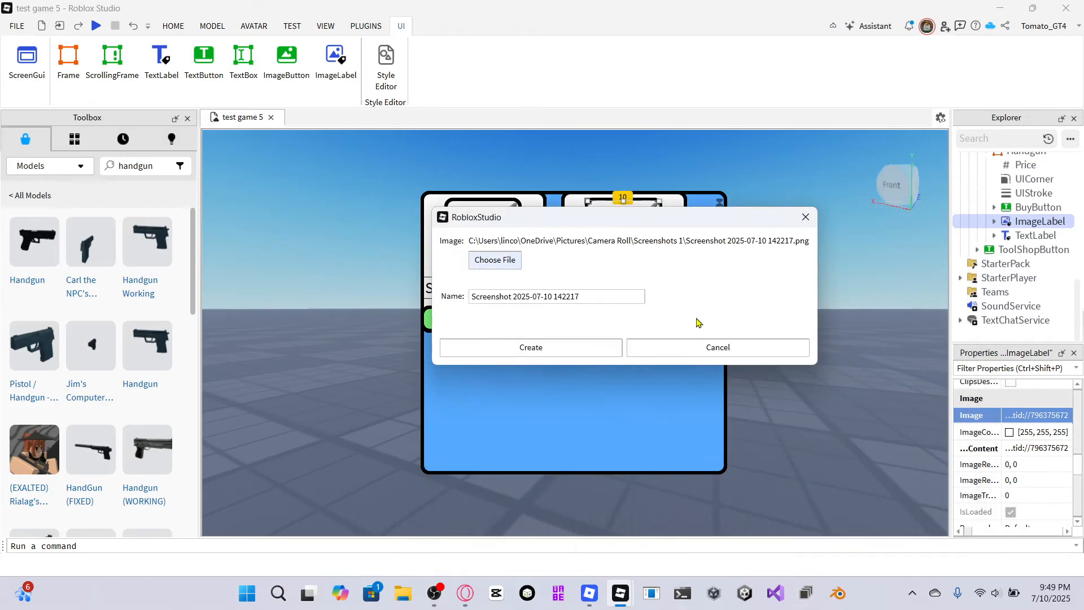
{"action": "left_click", "coordinate": [538, 348]}
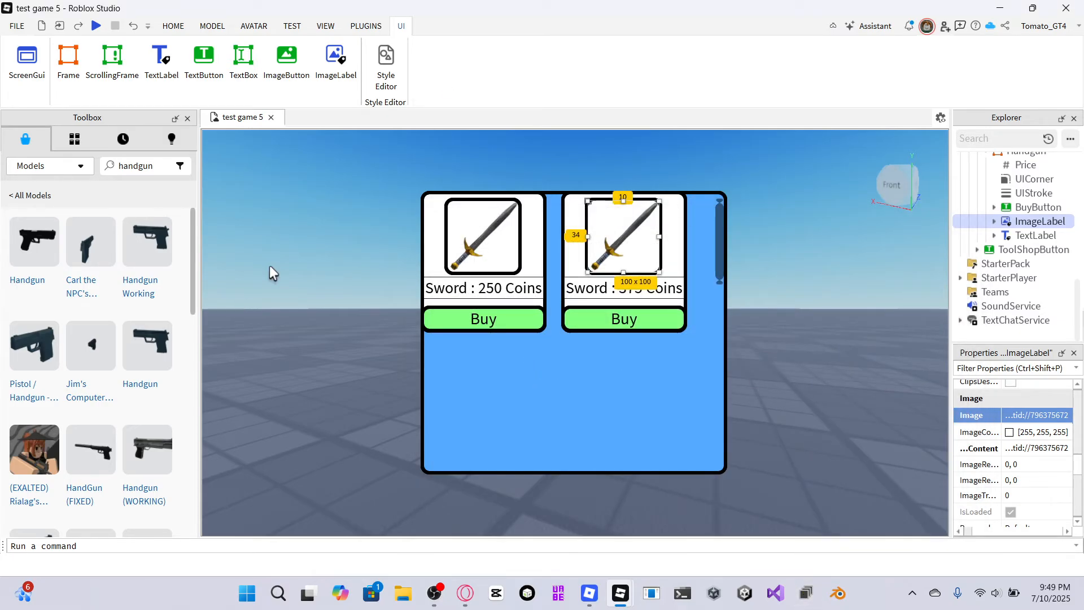
{"action": "left_click", "coordinate": [880, 334]}
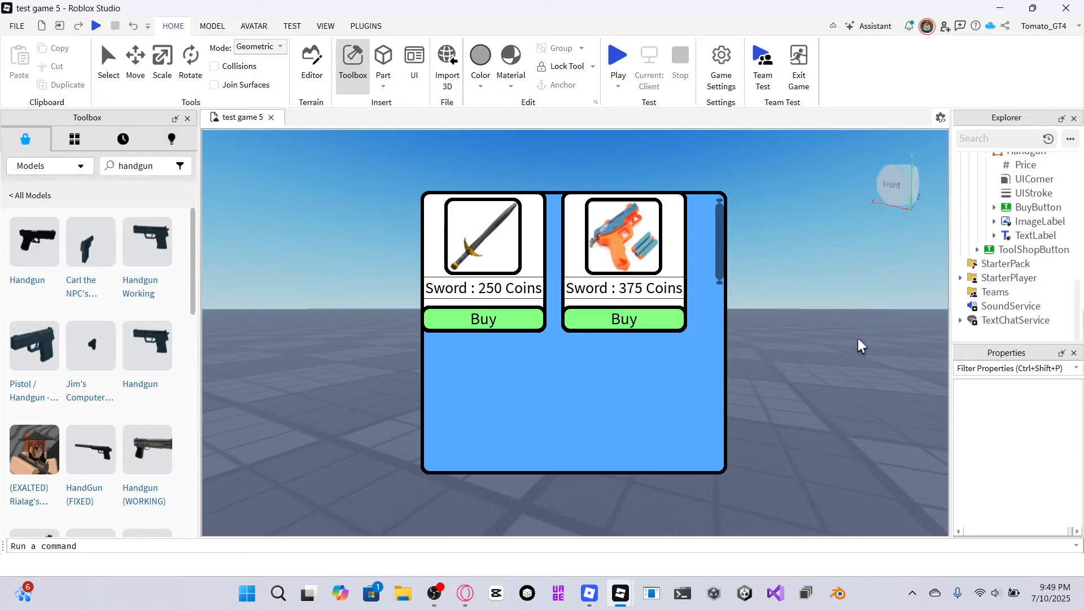
Widen ShopFrame to about 590 x 392 so more items fit in a row.
{"action": "right_click_drag", "start_coordinate": [858, 338], "coordinate": [829, 341]}
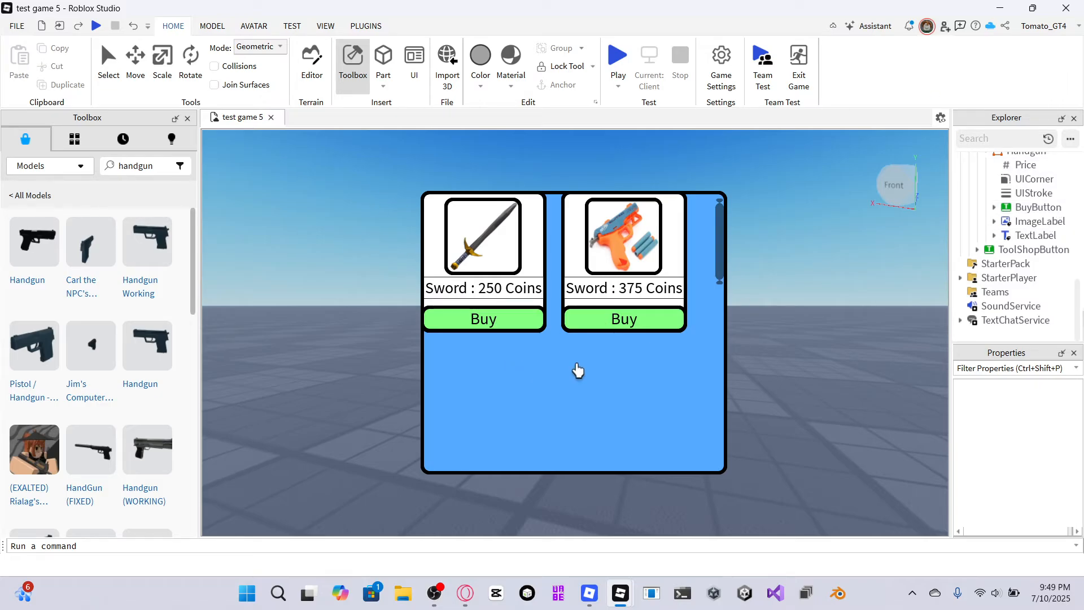
{"action": "scroll", "coordinate": [1008, 237], "scroll_direction": "up", "scroll_amount": 4}
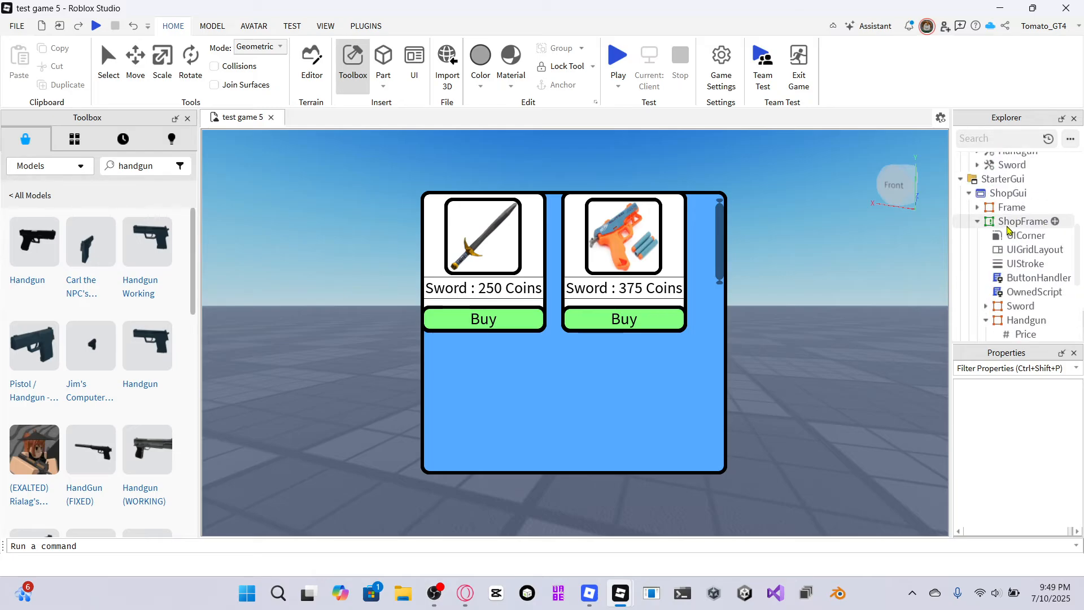
{"action": "left_click", "coordinate": [1011, 222]}
{"action": "left_click_drag", "start_coordinate": [720, 331], "coordinate": [839, 302]}
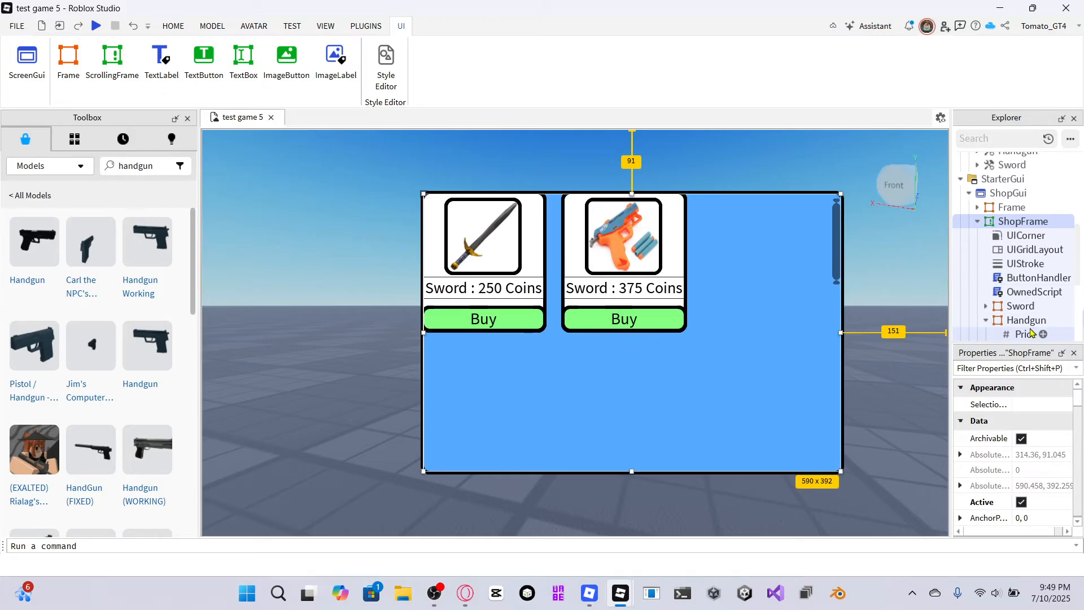
Duplicate the Handgun item frame and shift ShopFrame left to recenter it on screen.
{"action": "right_click", "coordinate": [989, 320]}
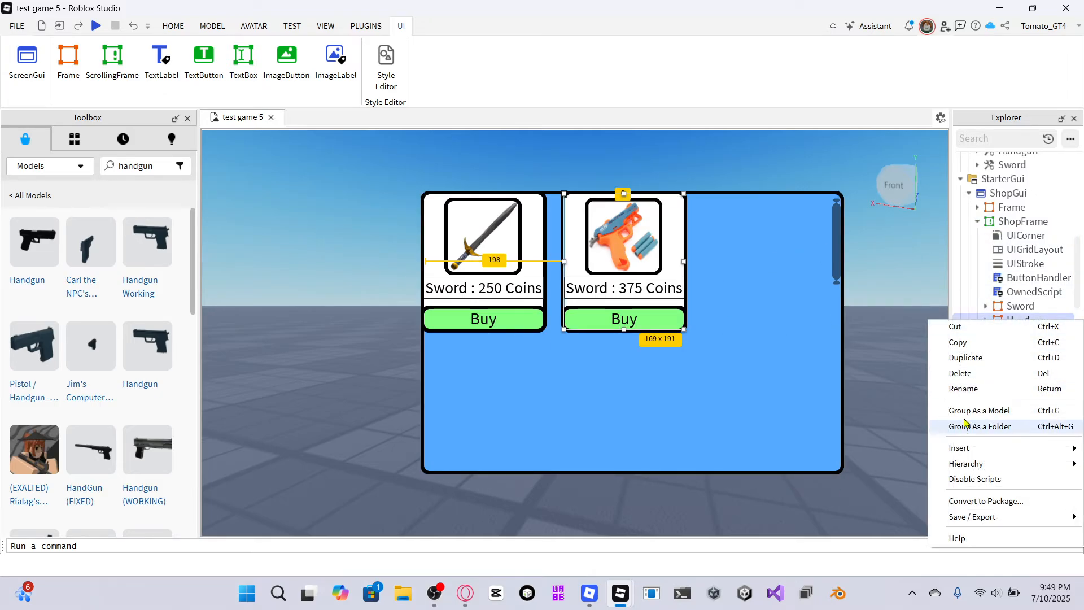
{"action": "left_click", "coordinate": [965, 358]}
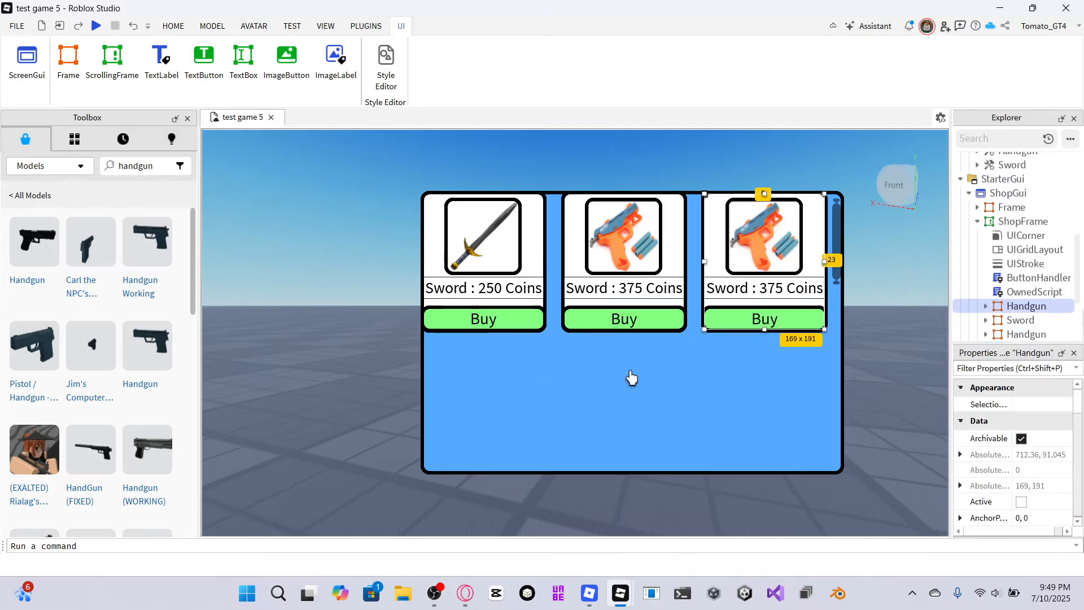
{"action": "left_click_drag", "start_coordinate": [628, 376], "coordinate": [574, 375]}
{"action": "left_click_drag", "start_coordinate": [573, 376], "coordinate": [573, 377]}
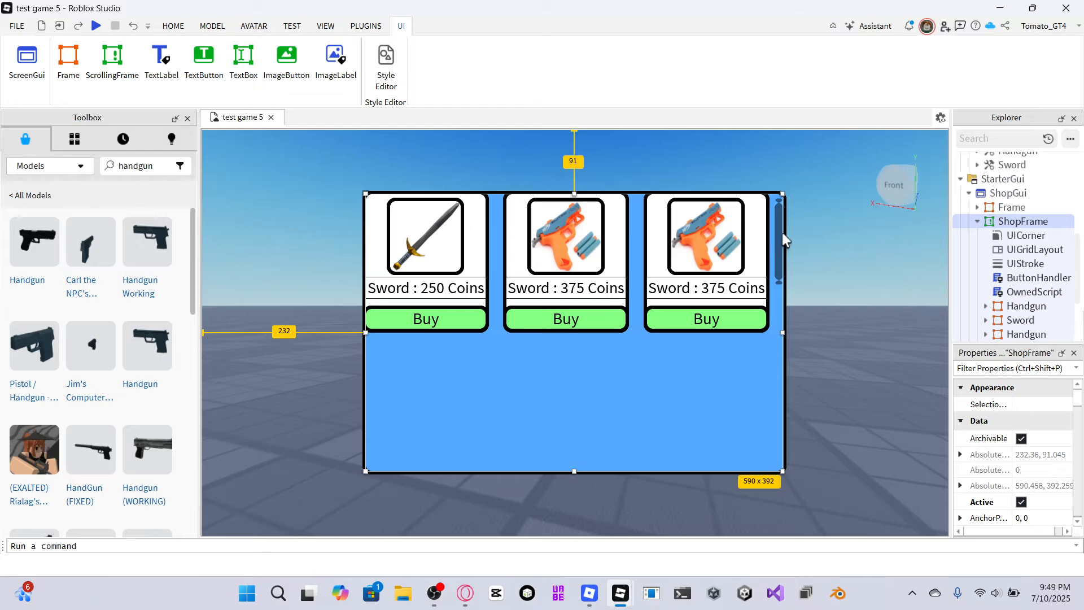
Scroll the shop frame's contents down and back up to check the scrolling.
{"action": "left_click", "coordinate": [788, 253]}
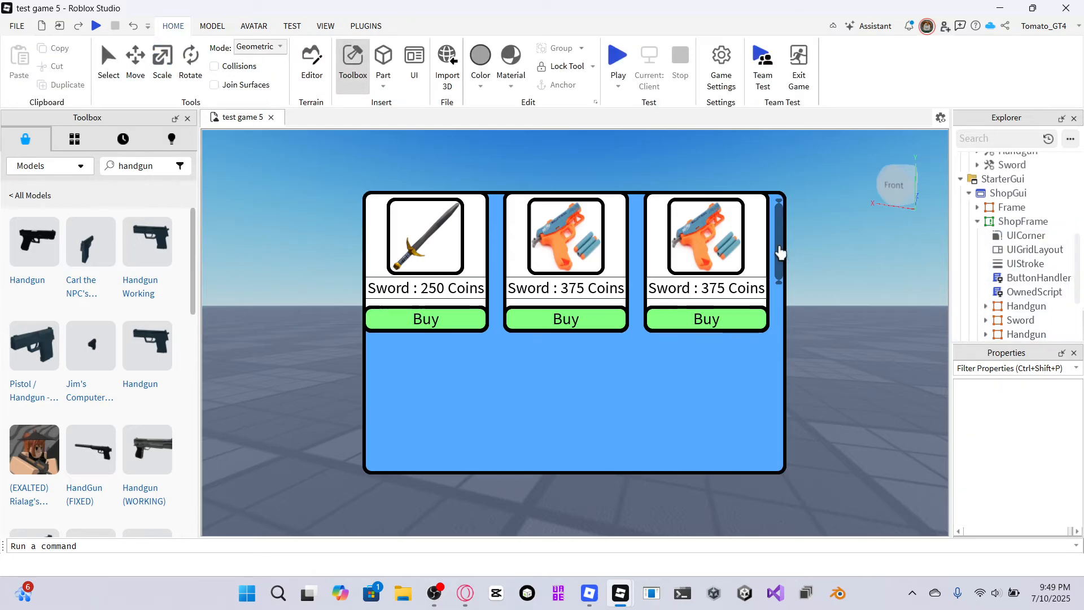
{"action": "left_click_drag", "start_coordinate": [781, 249], "coordinate": [779, 305]}
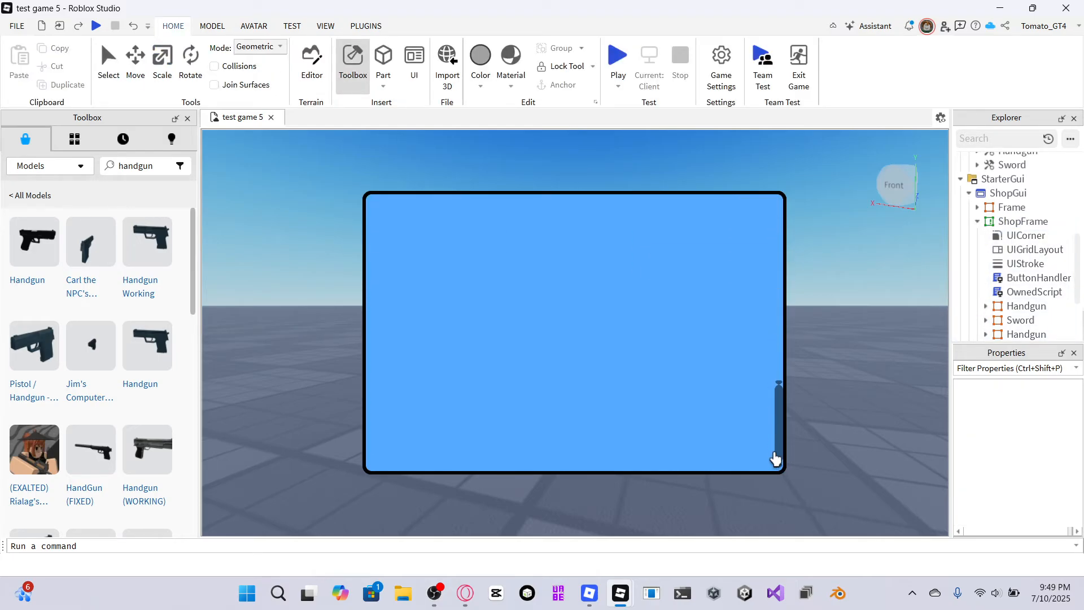
{"action": "left_click_drag", "start_coordinate": [775, 458], "coordinate": [890, 214]}
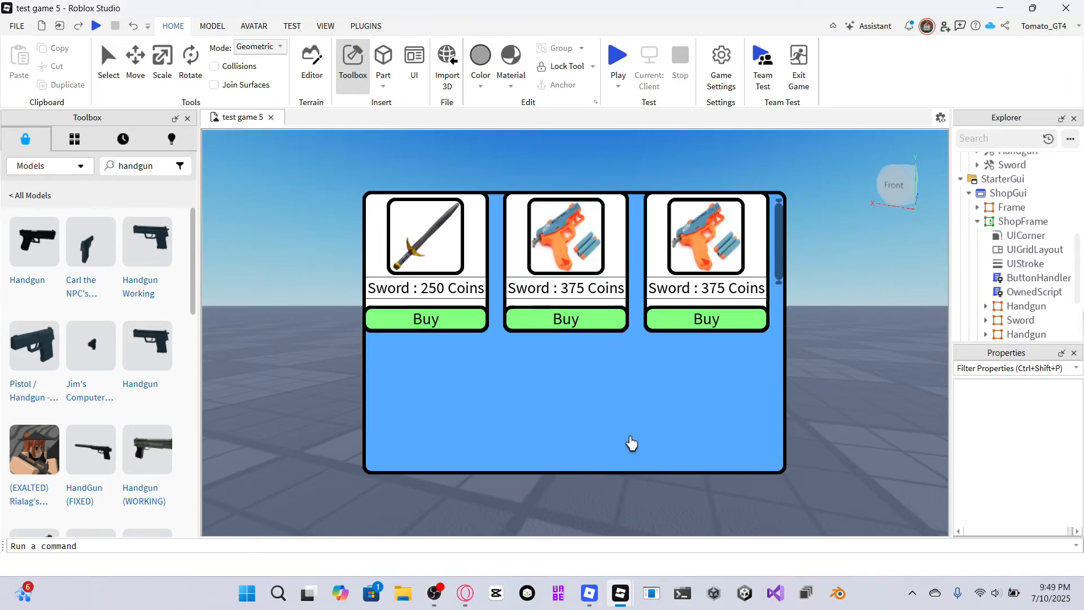
{"action": "left_click", "coordinate": [1004, 220]}
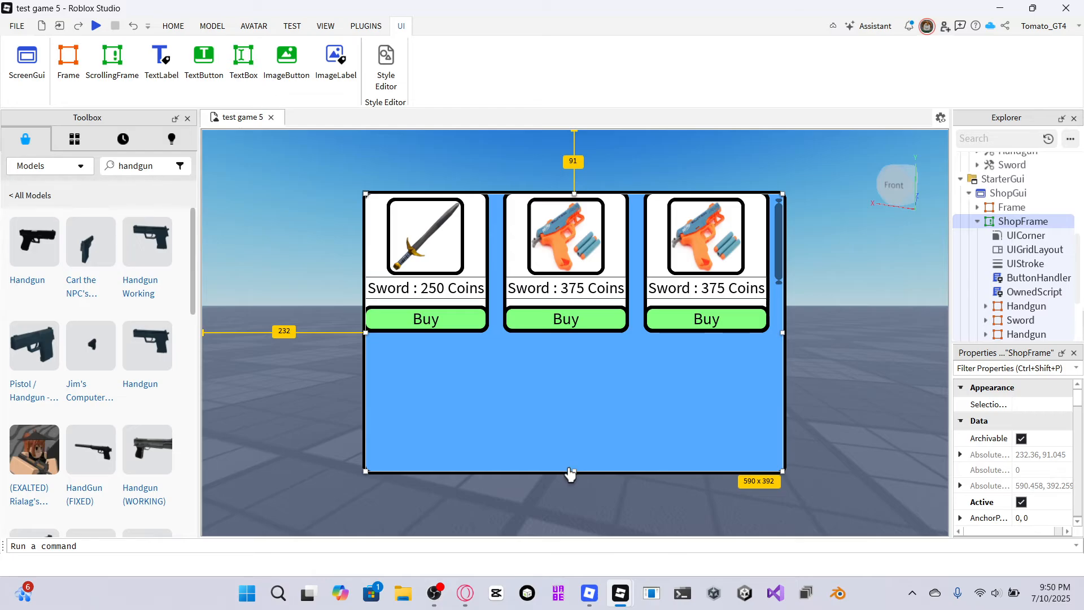
{"action": "left_click_drag", "start_coordinate": [576, 473], "coordinate": [566, 550]}
{"action": "scroll", "coordinate": [649, 380], "scroll_direction": "down", "scroll_amount": 5}
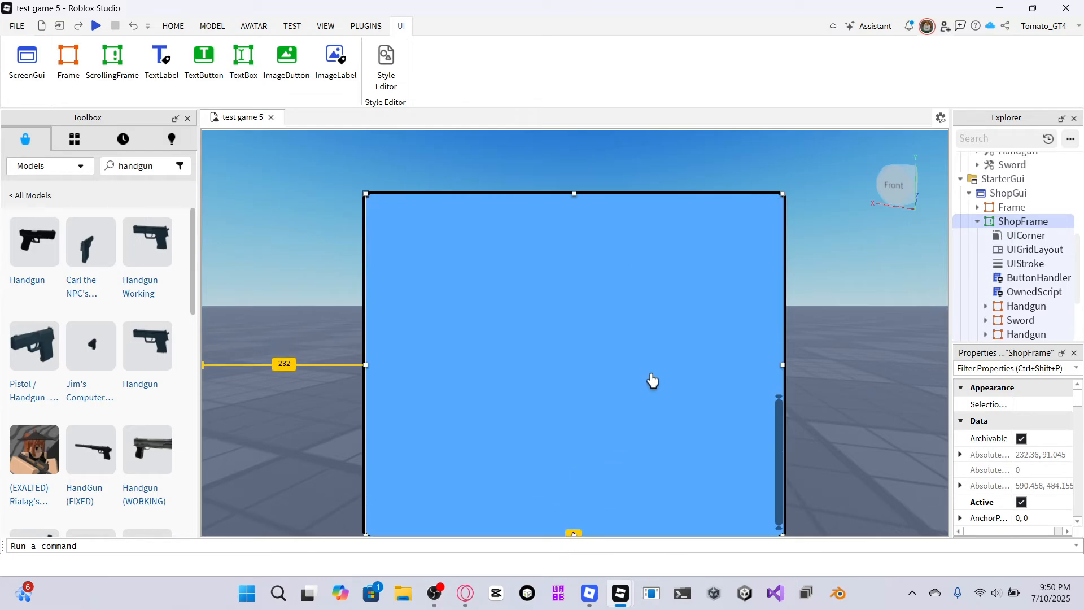
{"action": "scroll", "coordinate": [652, 381], "scroll_direction": "up", "scroll_amount": 5}
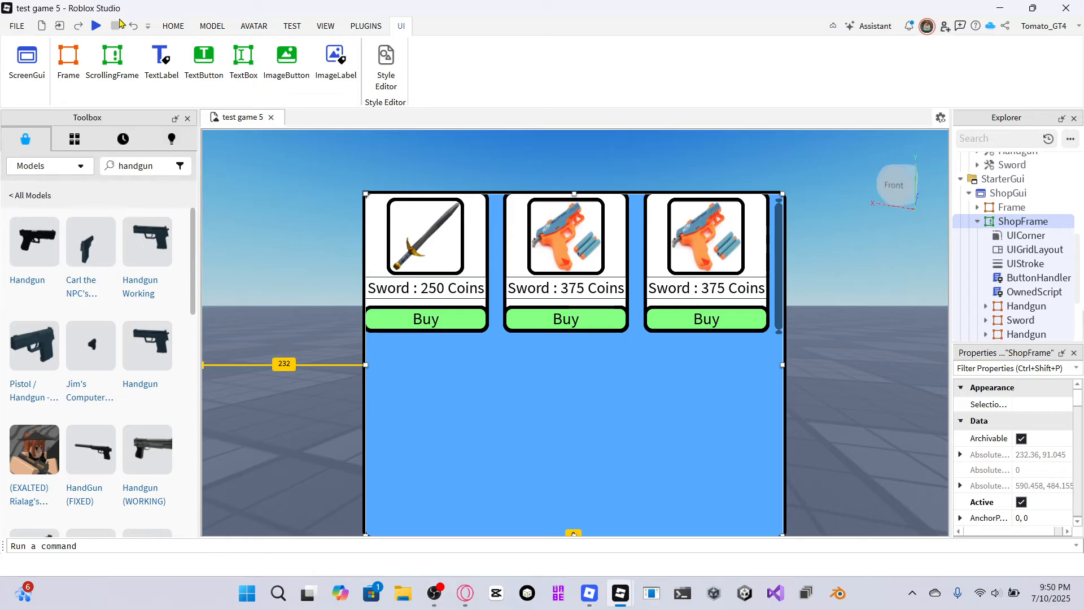
{"action": "left_click", "coordinate": [134, 27]}
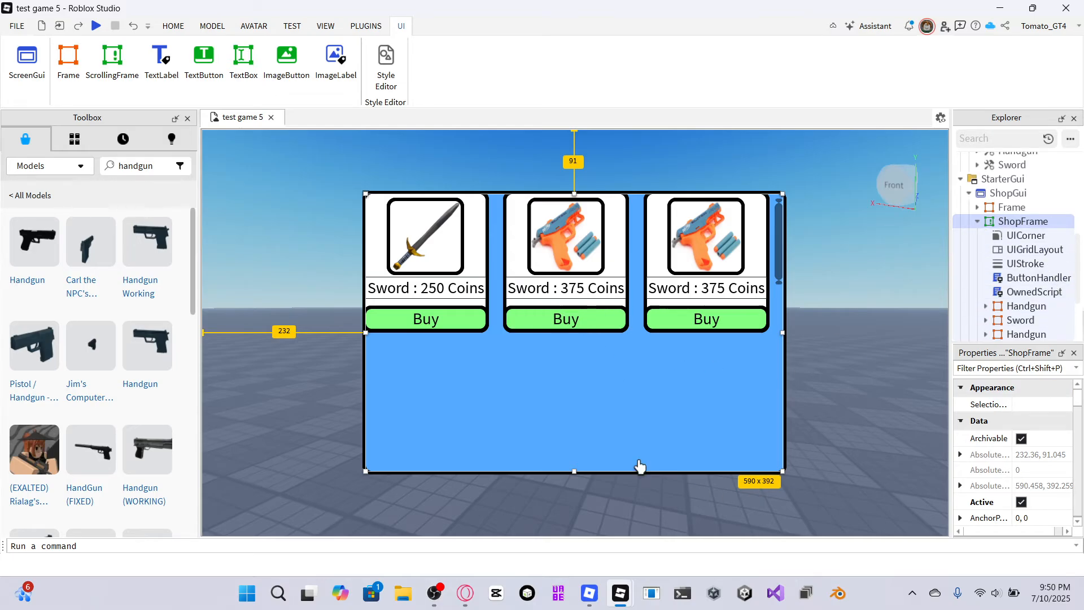
Rename the third shop item's label text to "Minigun: 500 Coins".
{"action": "left_click", "coordinate": [688, 290]}
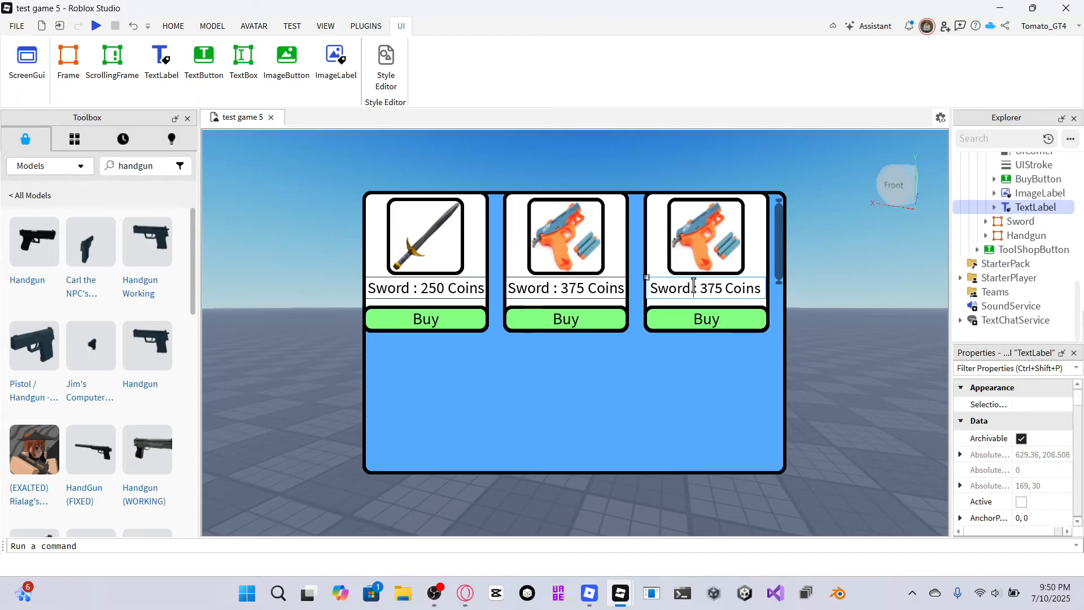
{"action": "key", "text": "BackSpace"}
{"action": "key", "text": "BackSpace"}
{"action": "key", "text": "BackSpace"}
{"action": "key", "text": "BackSpace"}
{"action": "key", "text": "BackSpace"}
{"action": "key", "text": "BackSpace"}
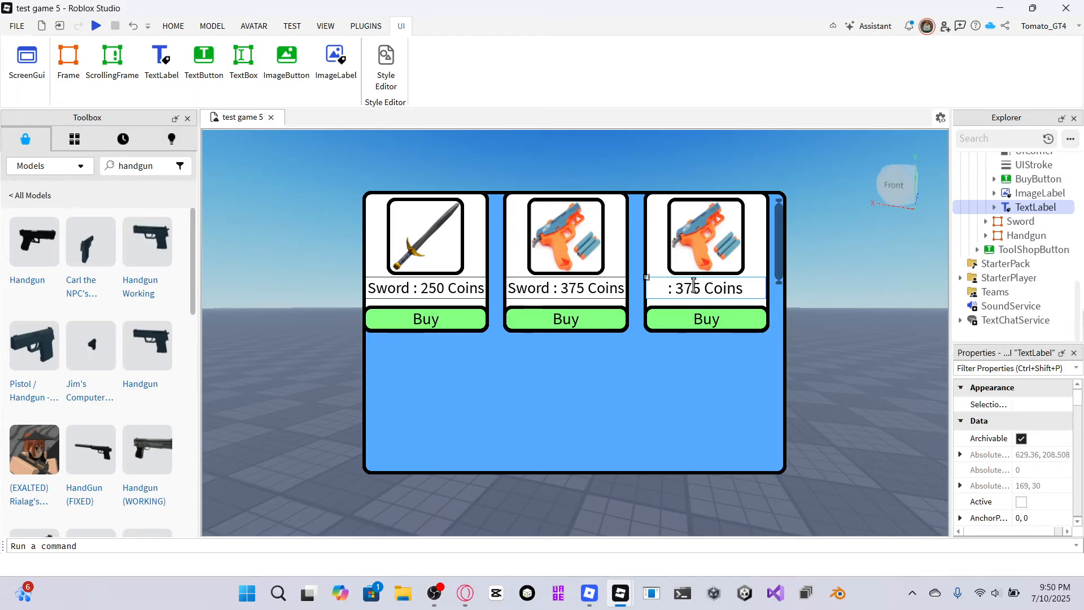
{"action": "type", "text": "Mini"}
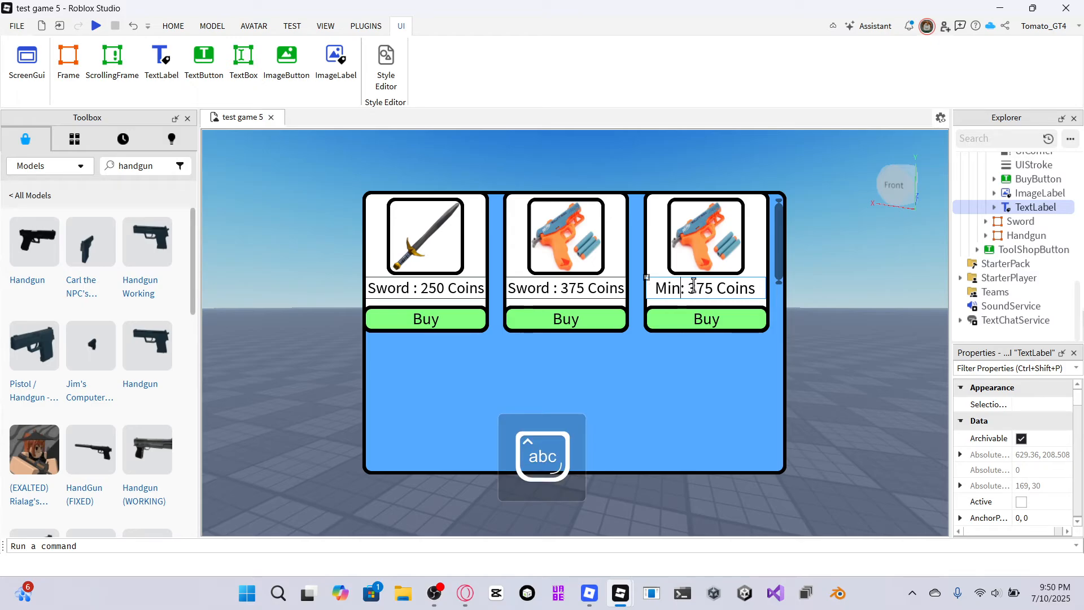
{"action": "type", "text": "gun"}
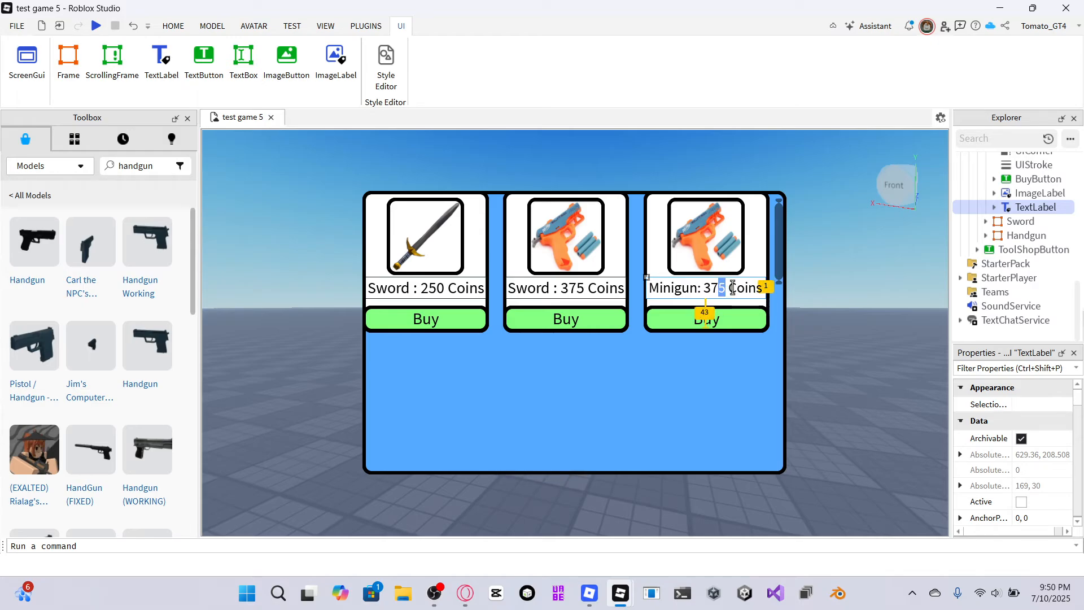
{"action": "key", "text": "BackSpace"}
{"action": "key", "text": "BackSpace"}
{"action": "key", "text": "BackSpace"}
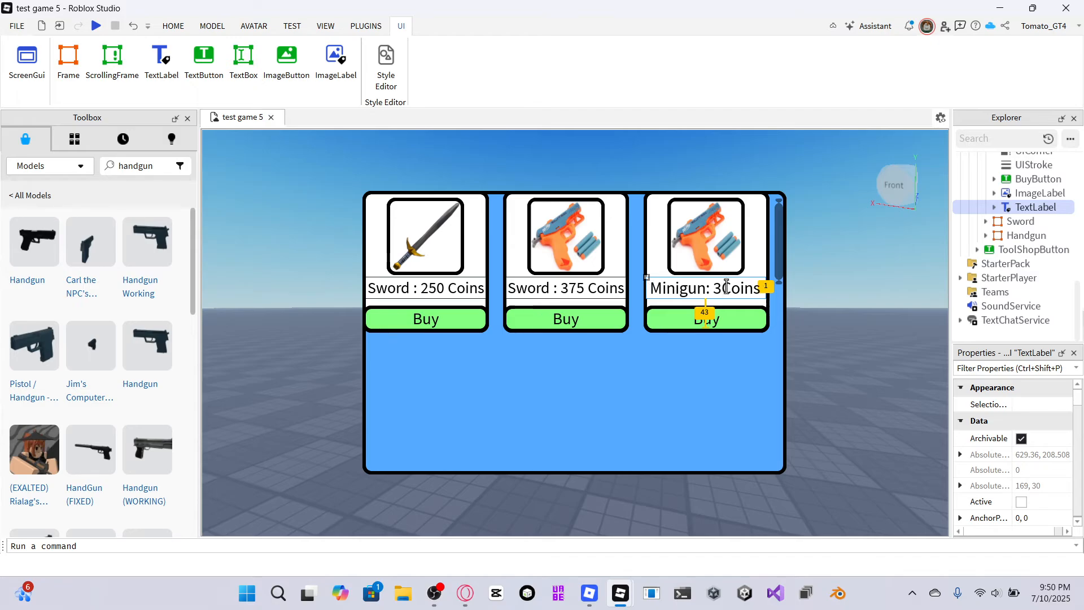
{"action": "type", "text": "500"}
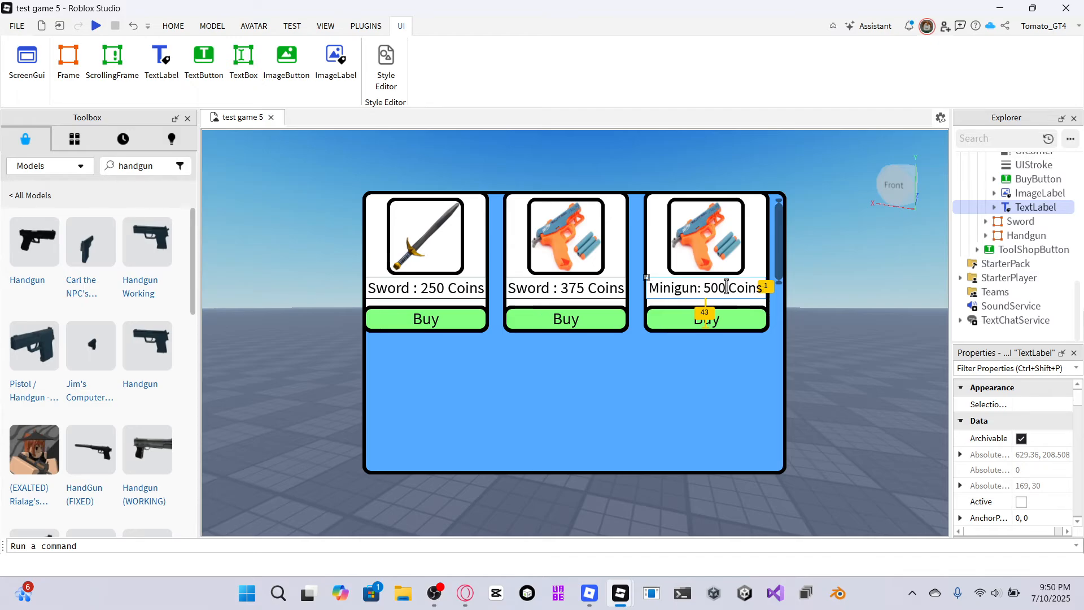
{"action": "key", "text": "Return"}
{"action": "left_click", "coordinate": [838, 315]}
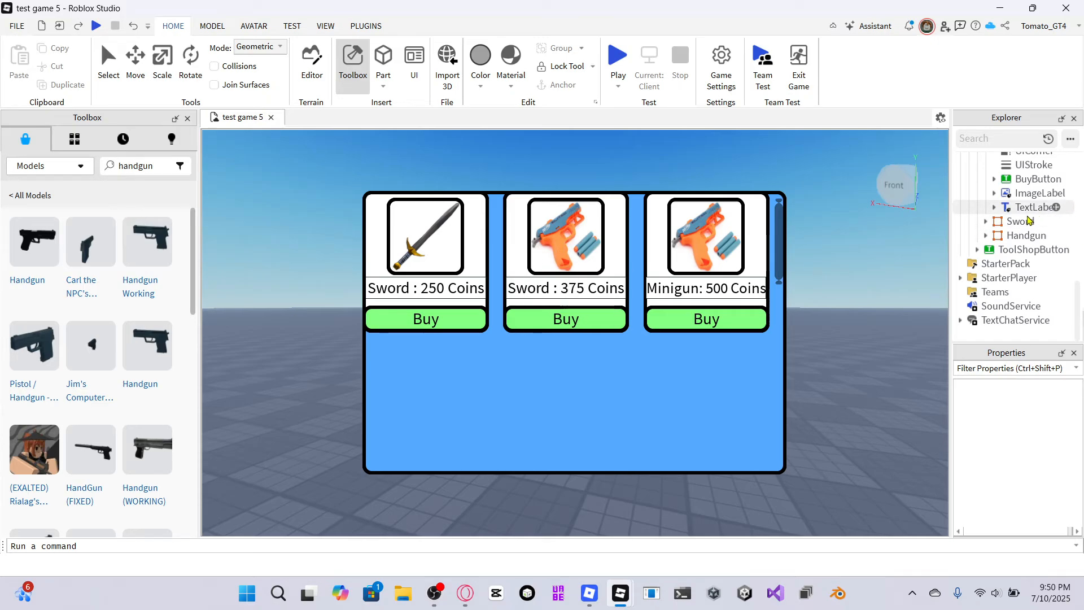
Change the second item's label text to "Handgun : 375 Coins".
{"action": "left_click", "coordinate": [1016, 223]}
{"action": "left_click", "coordinate": [1023, 235]}
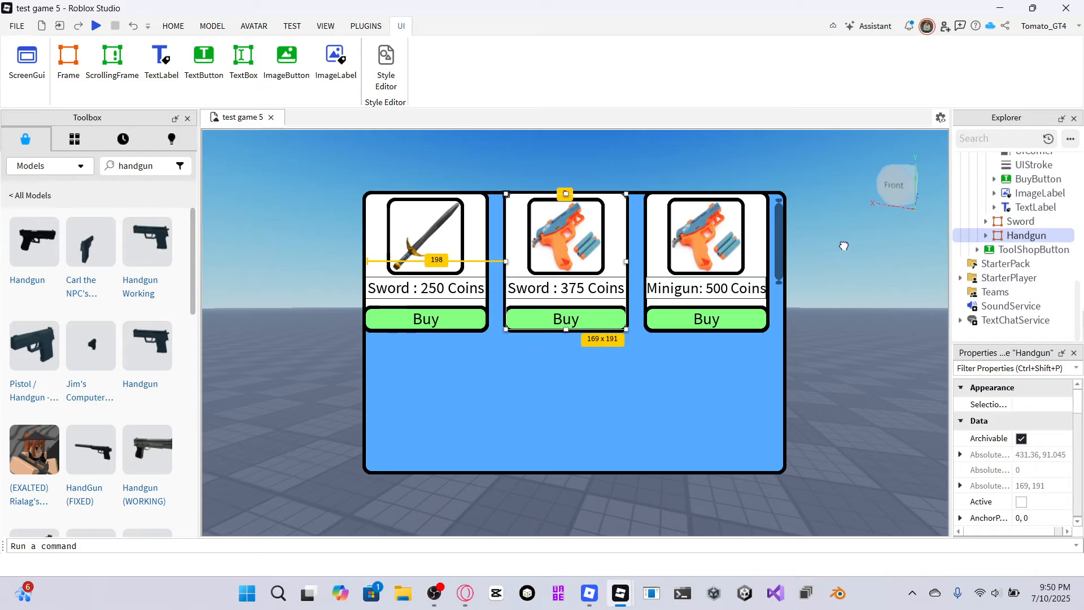
{"action": "left_click", "coordinate": [536, 291]}
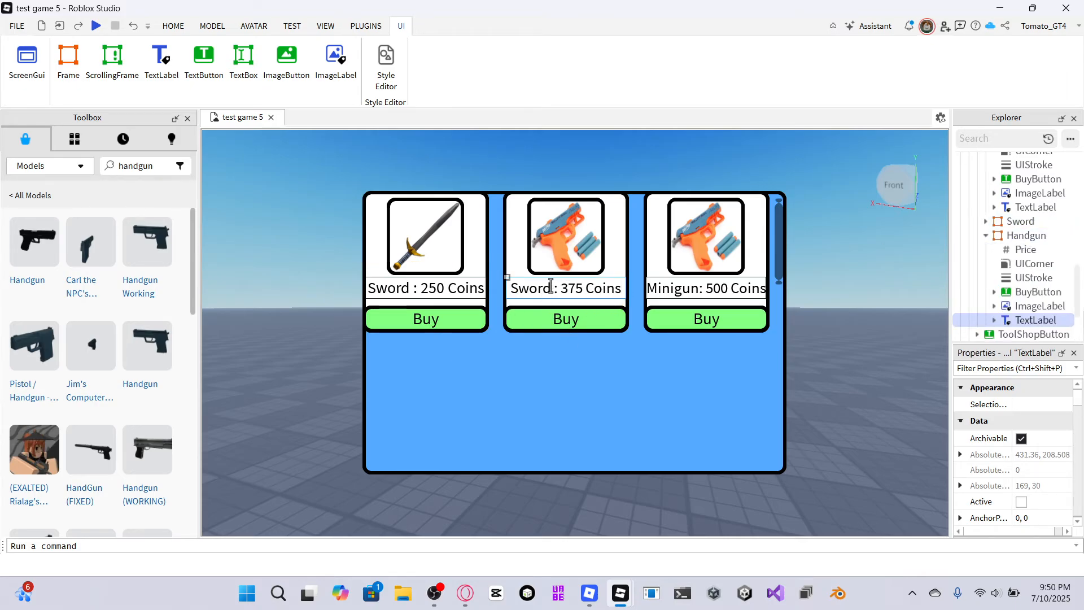
{"action": "key", "text": "BackSpace"}
{"action": "key", "text": "BackSpace"}
{"action": "key", "text": "BackSpace"}
{"action": "key", "text": "BackSpace"}
{"action": "key", "text": "BackSpace"}
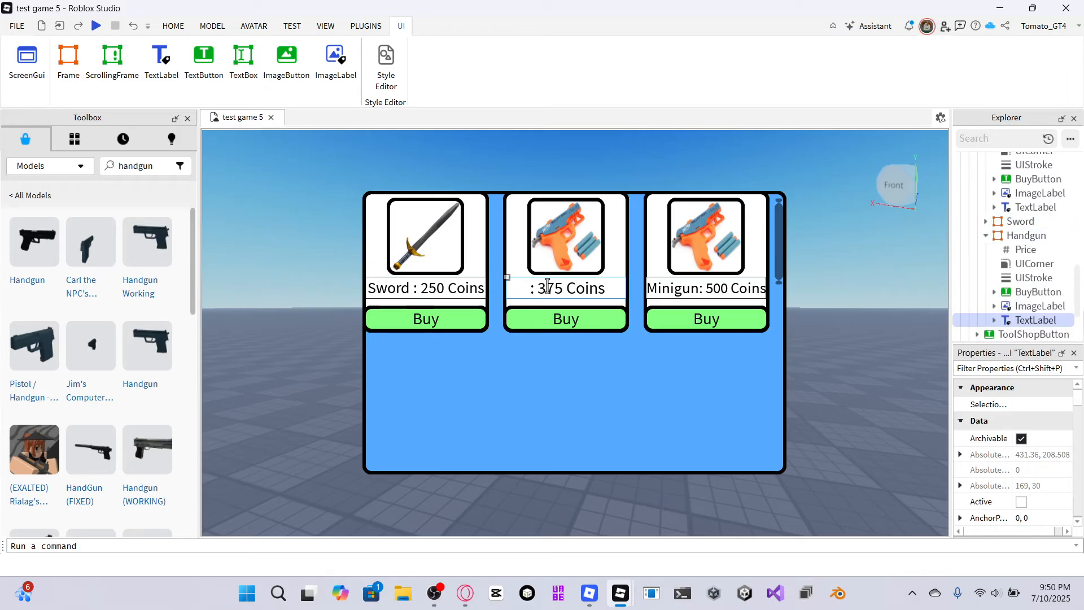
{"action": "type", "text": "Hdngun"}
{"action": "key", "text": "BackSpace"}
{"action": "key", "text": "BackSpace"}
{"action": "key", "text": "BackSpace"}
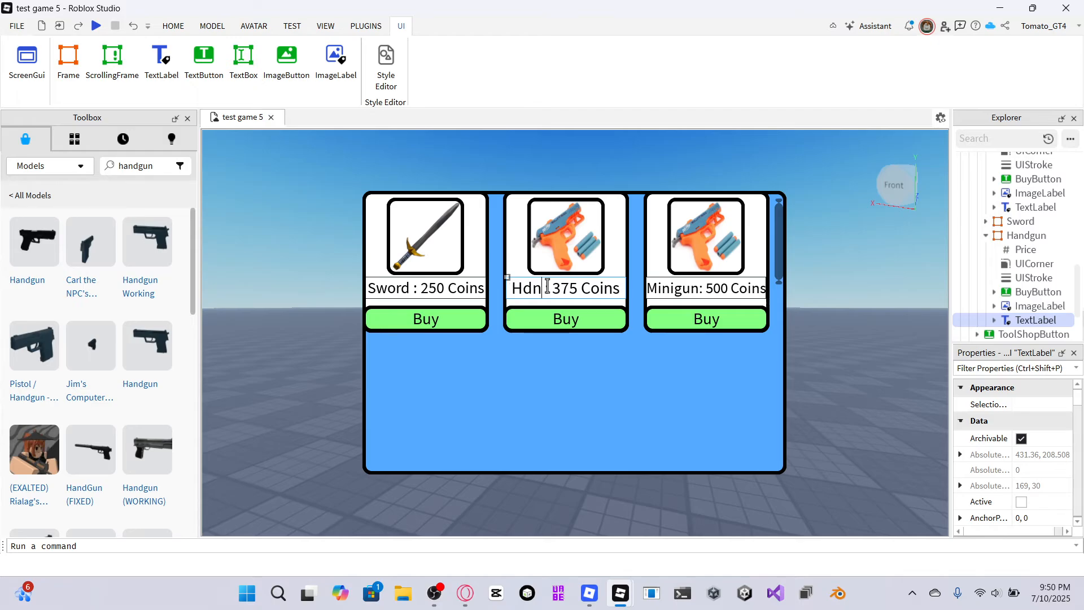
{"action": "key", "text": "BackSpace"}
{"action": "key", "text": "BackSpace"}
{"action": "type", "text": "andgun"}
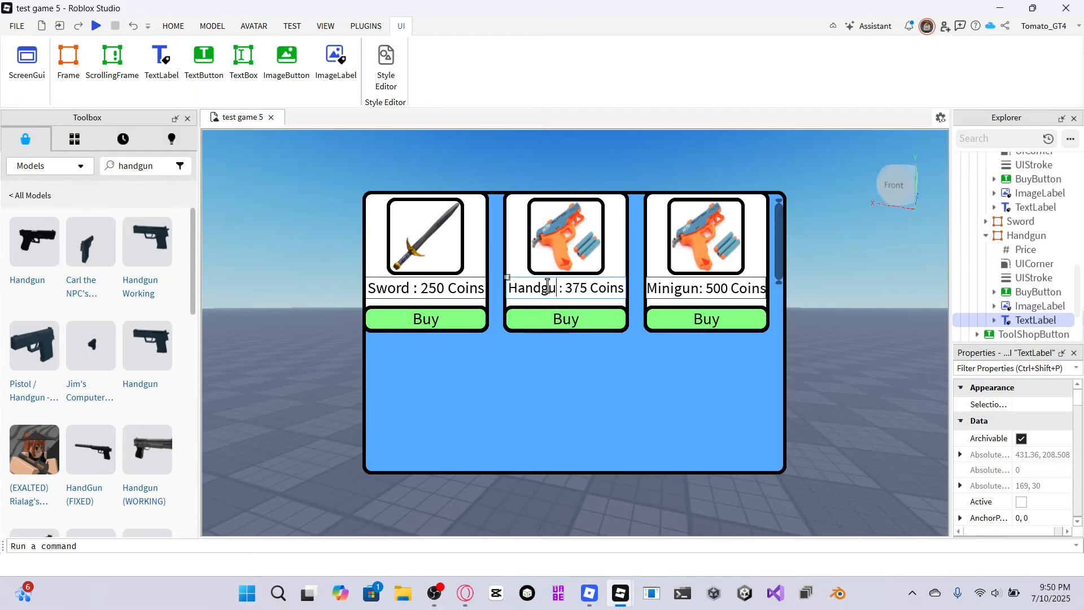
{"action": "key", "text": "Return"}
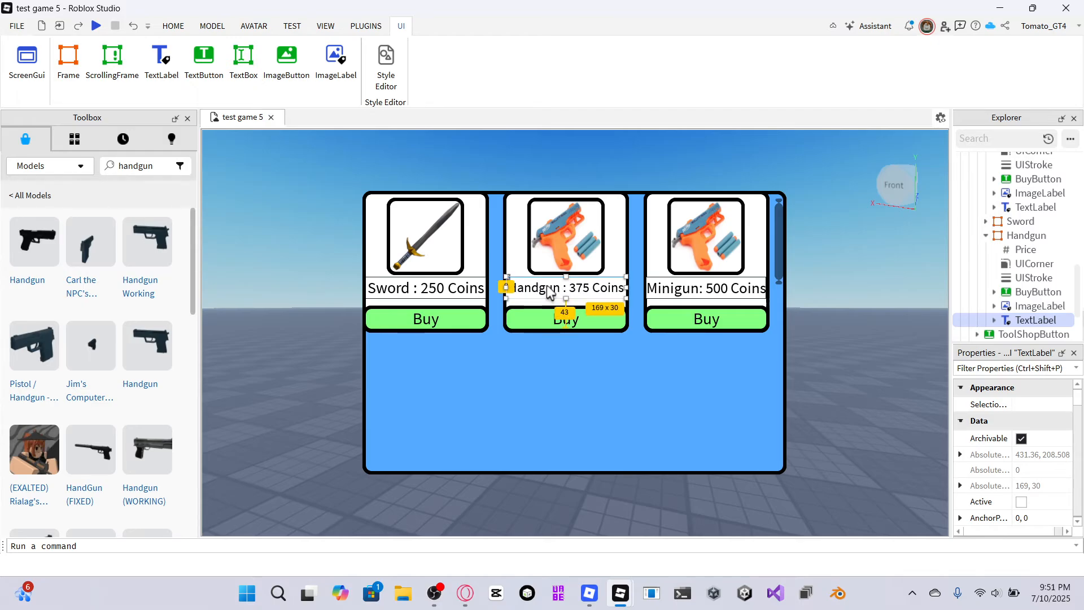
{"action": "left_click", "coordinate": [856, 414]}
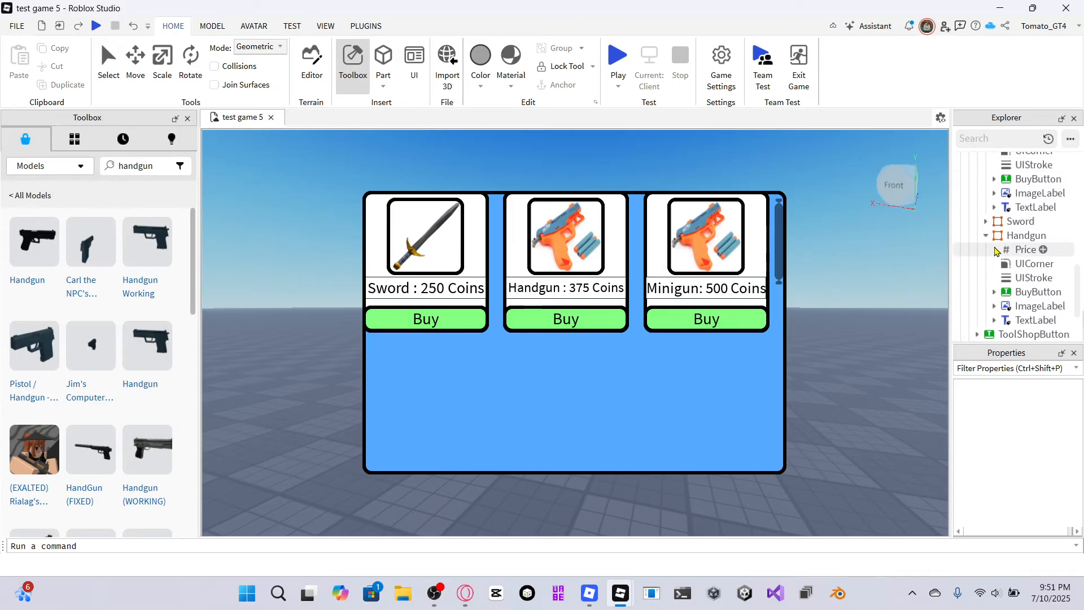
Switch to the browser, search Google Images for "minigun" and open the toy minigun picture.
{"action": "mouse_move", "coordinate": [465, 593]}
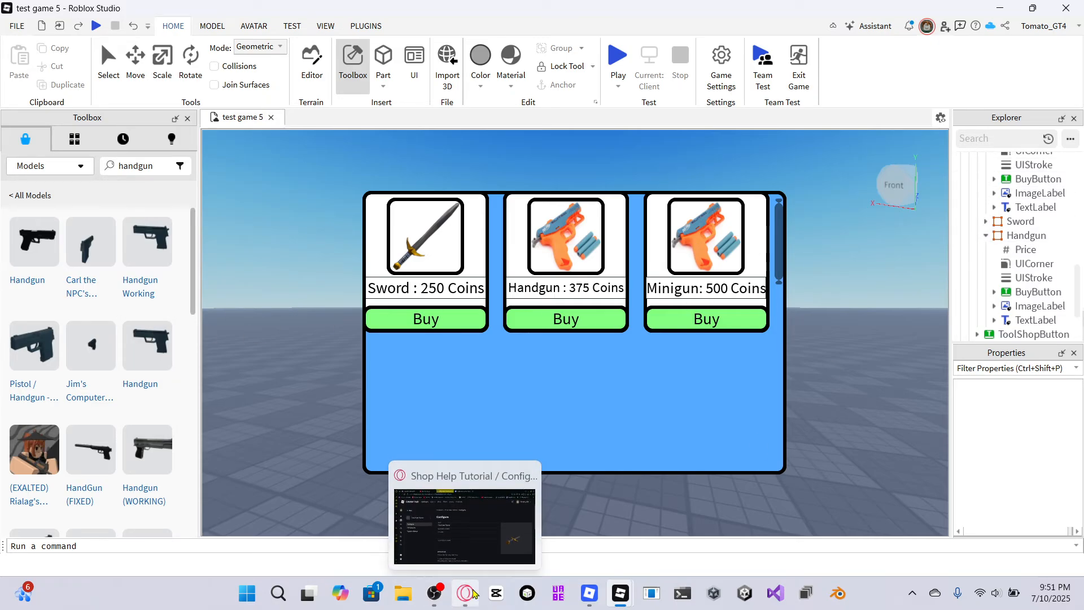
{"action": "left_click", "coordinate": [485, 466]}
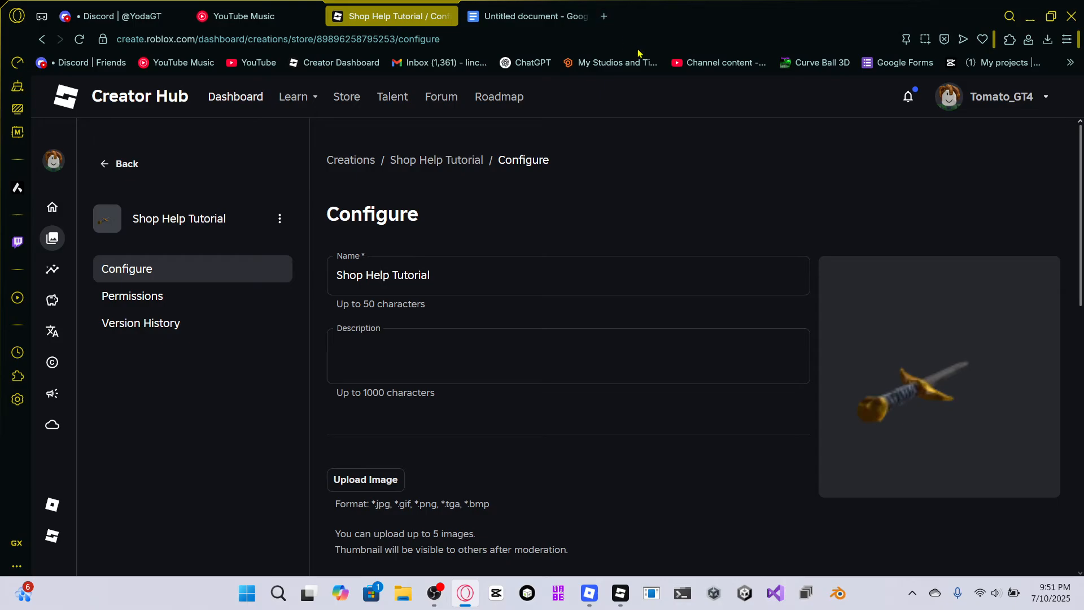
{"action": "left_click", "coordinate": [604, 16]}
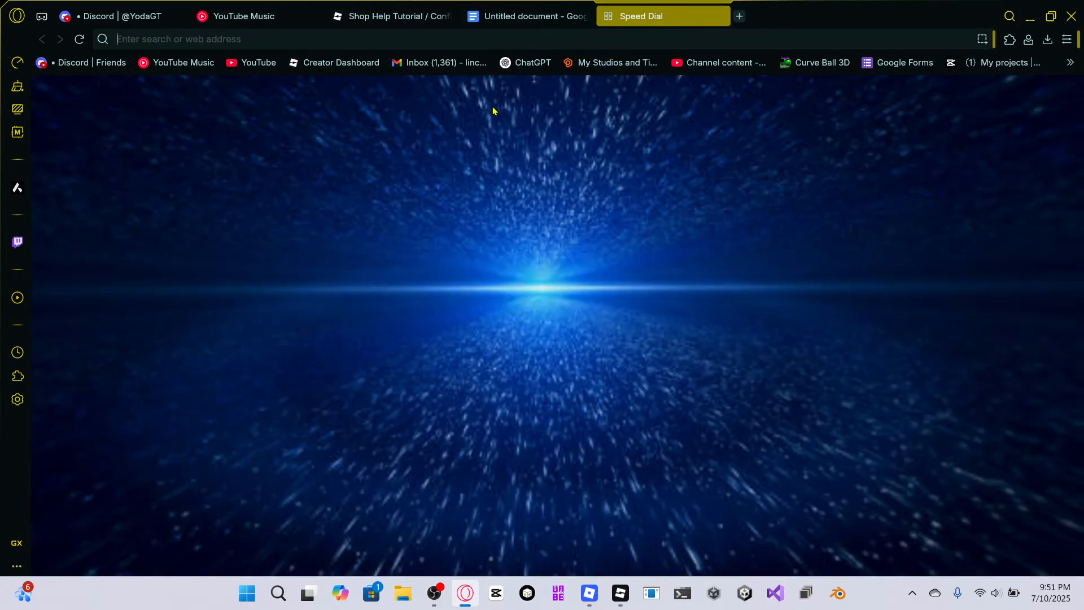
{"action": "left_click", "coordinate": [452, 145]}
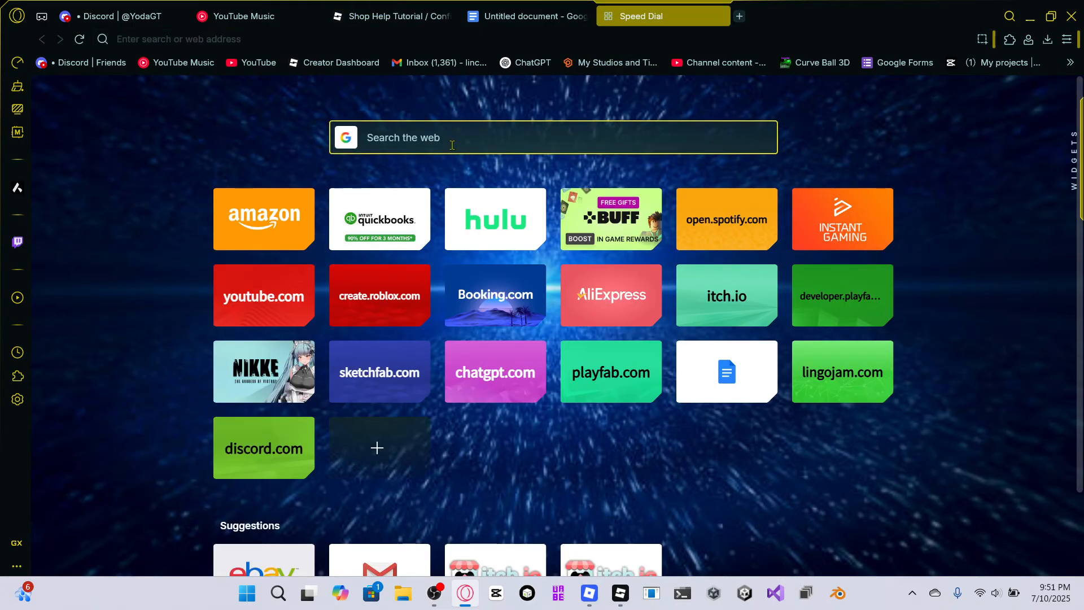
{"action": "mouse_move", "coordinate": [620, 593]}
{"action": "type", "text": "minigun"}
{"action": "key", "text": "Return"}
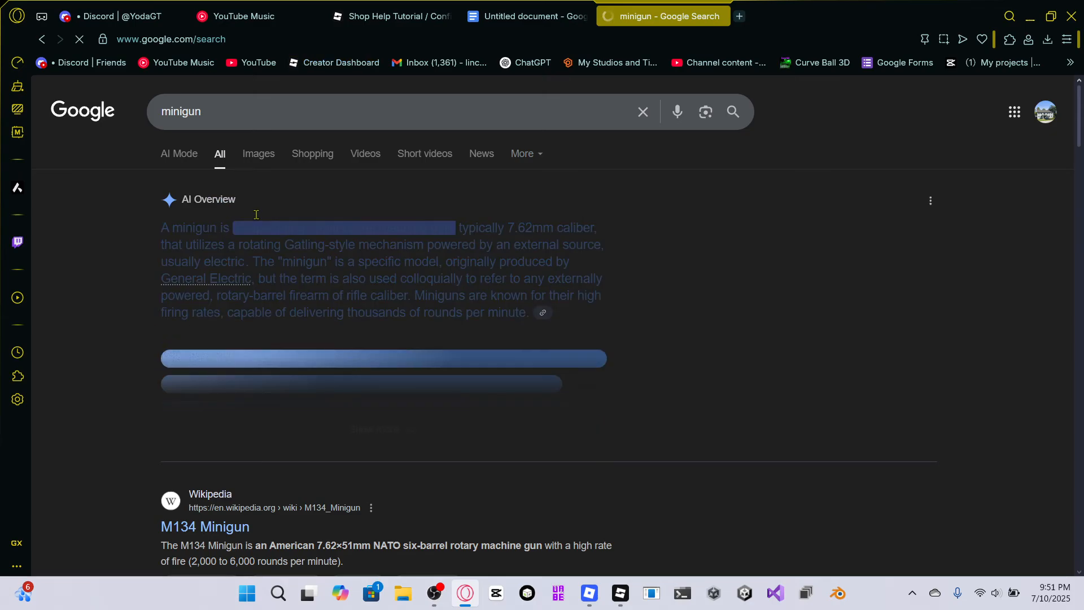
{"action": "left_click", "coordinate": [258, 155]}
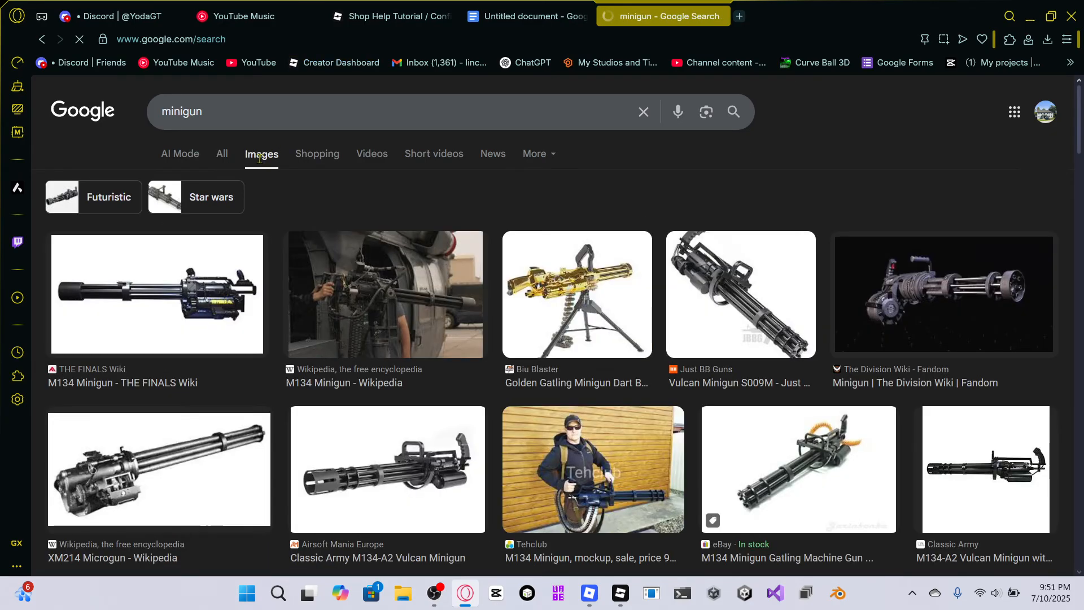
{"action": "scroll", "coordinate": [819, 349], "scroll_direction": "down", "scroll_amount": 3}
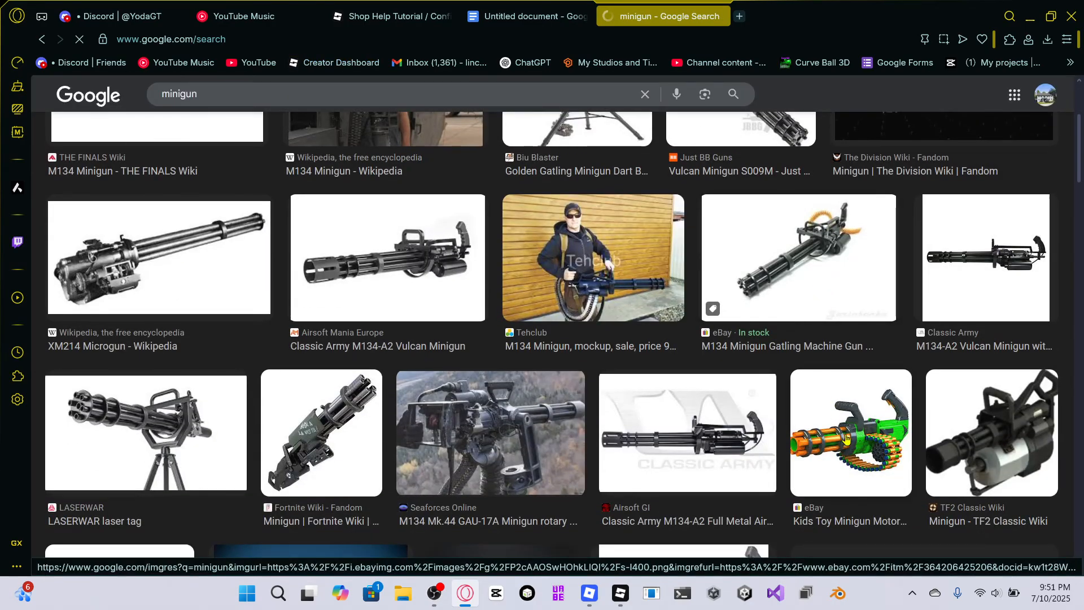
{"action": "left_click", "coordinate": [845, 437]}
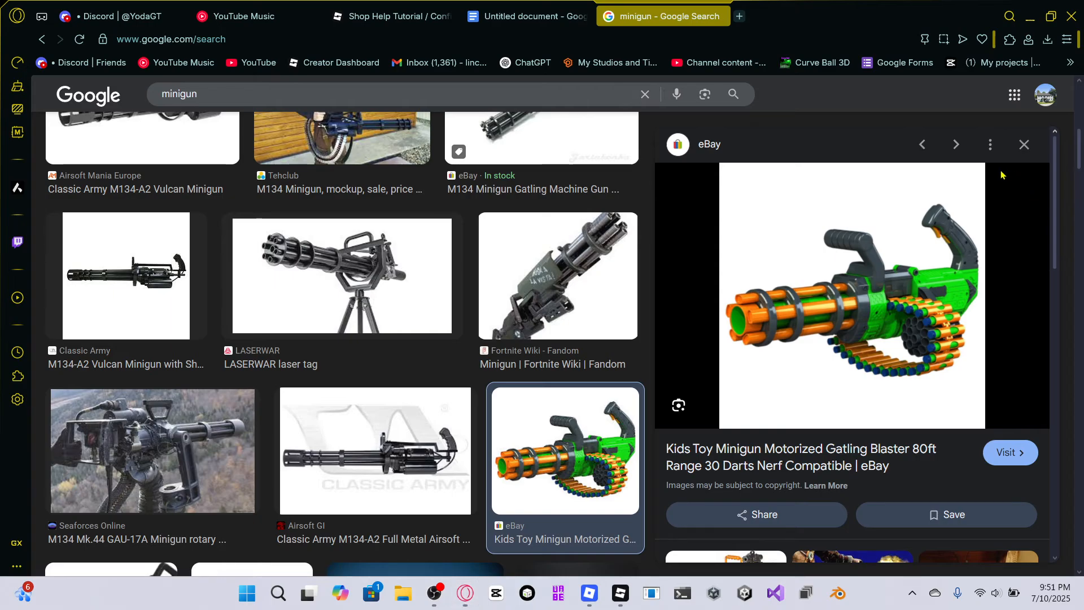
{"action": "key", "text": "super+shift+s"}
{"action": "mouse_move", "coordinate": [984, 162]}
{"action": "left_mouse_down"}
{"action": "mouse_move", "coordinate": [911, 199]}
{"action": "mouse_move", "coordinate": [752, 328]}
{"action": "mouse_move", "coordinate": [721, 431]}
{"action": "mouse_move", "coordinate": [982, 164]}
{"action": "left_mouse_up"}
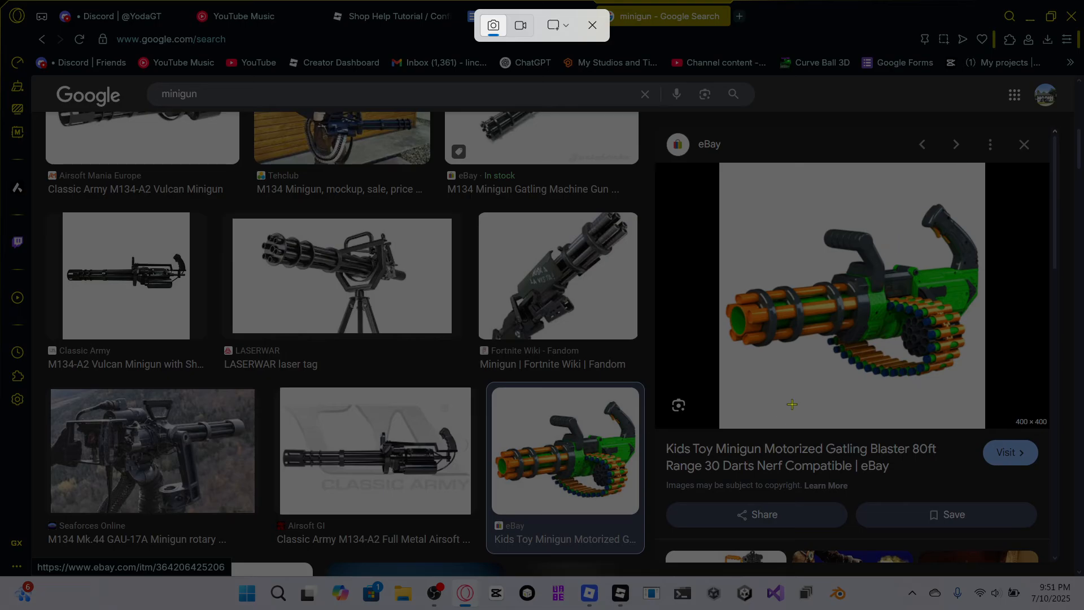
{"action": "left_click", "coordinate": [594, 26]}
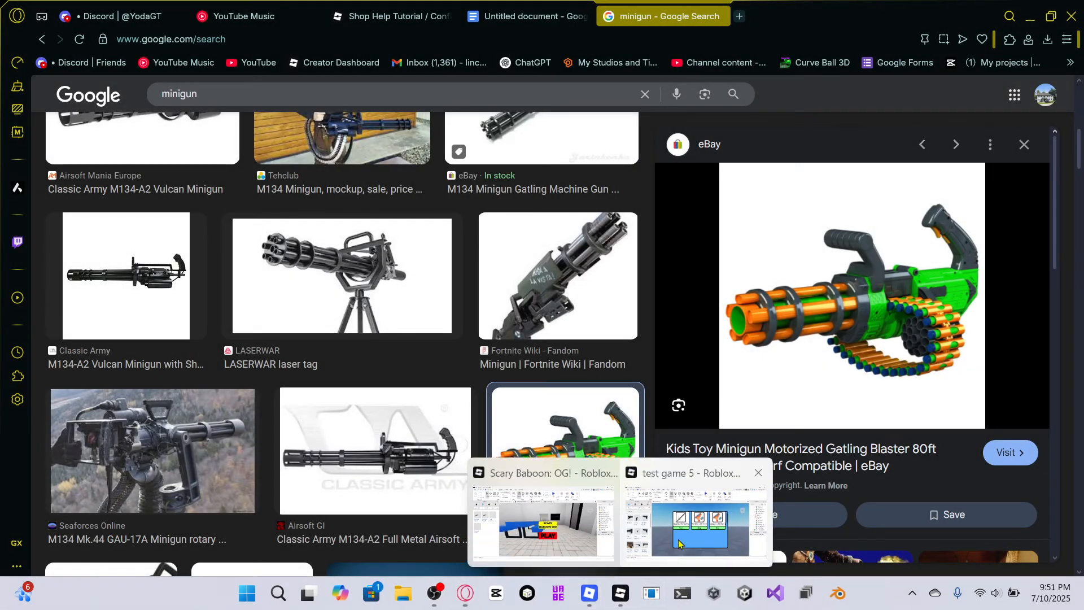
Return to Roblox Studio and look through the shop item frames in the Explorer to find the third item.
{"action": "left_click", "coordinate": [695, 539]}
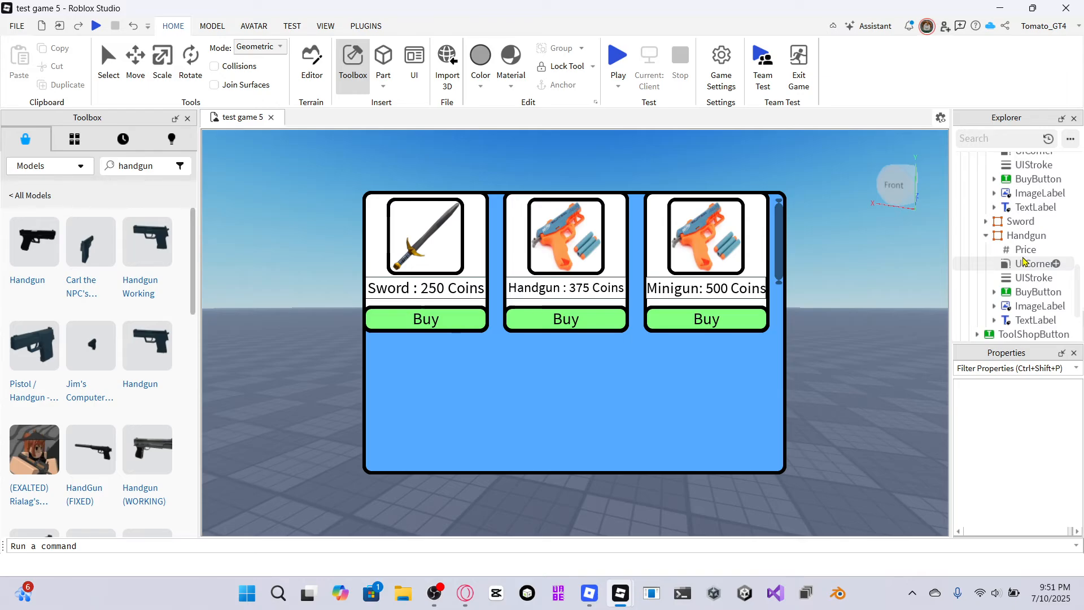
{"action": "left_click", "coordinate": [975, 235]}
{"action": "left_click", "coordinate": [984, 236]}
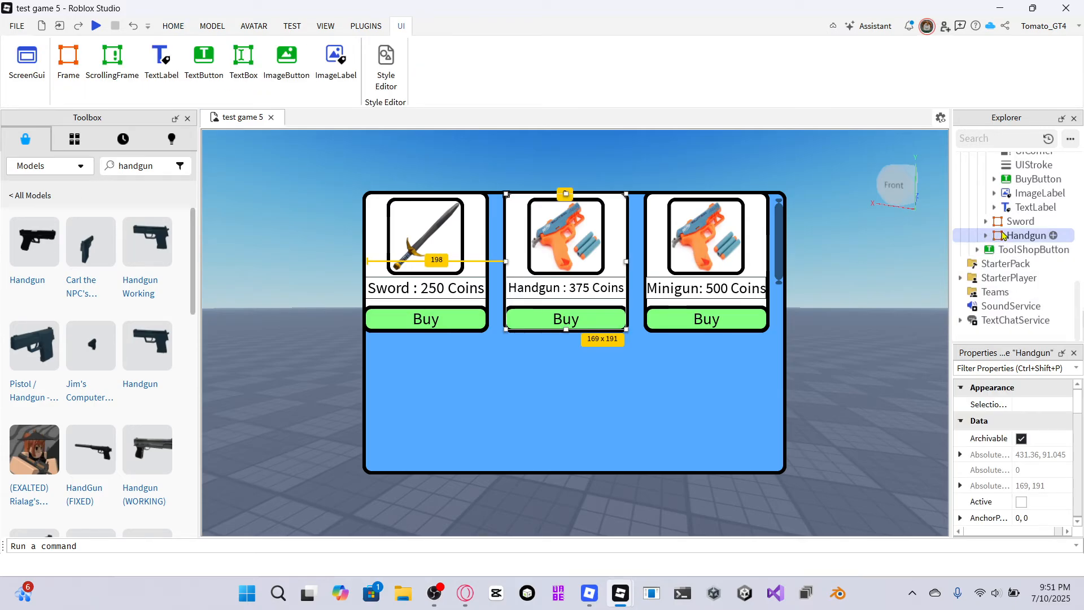
{"action": "left_click", "coordinate": [986, 164]}
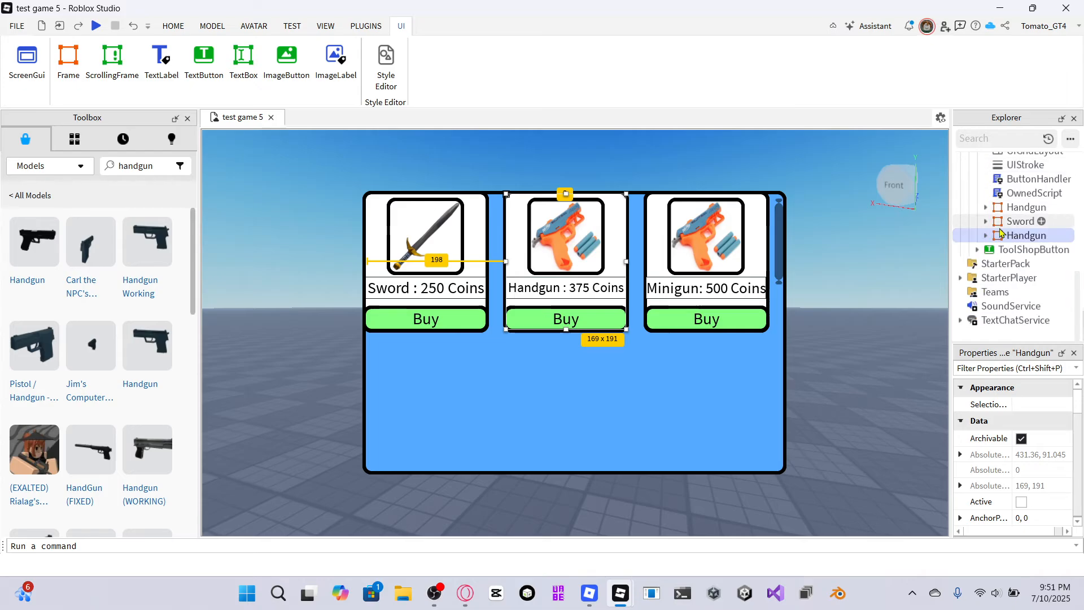
{"action": "left_click", "coordinate": [1025, 207]}
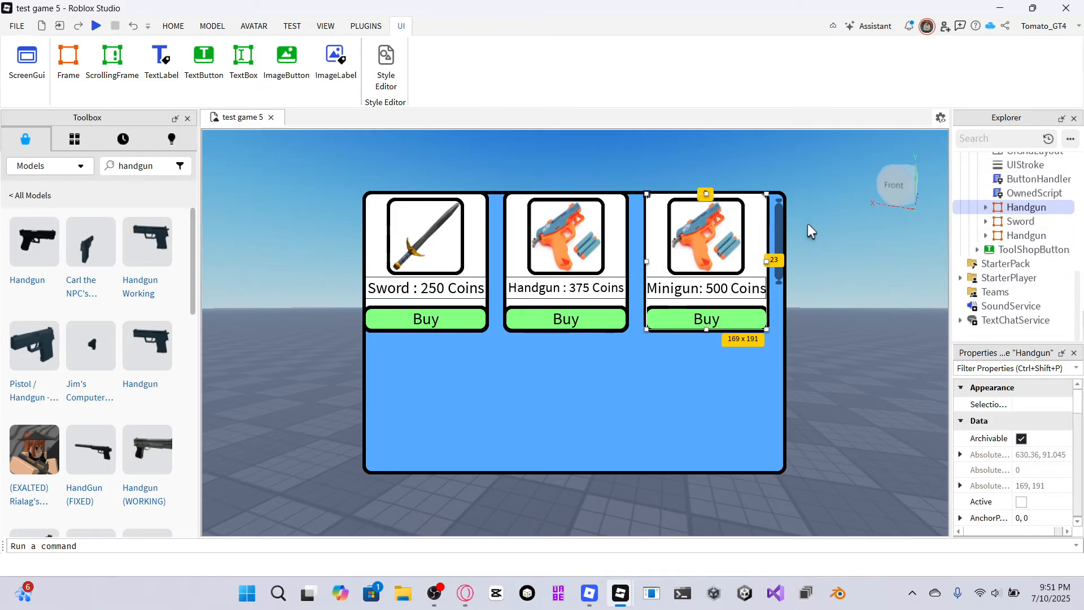
{"action": "left_click", "coordinate": [1010, 223]}
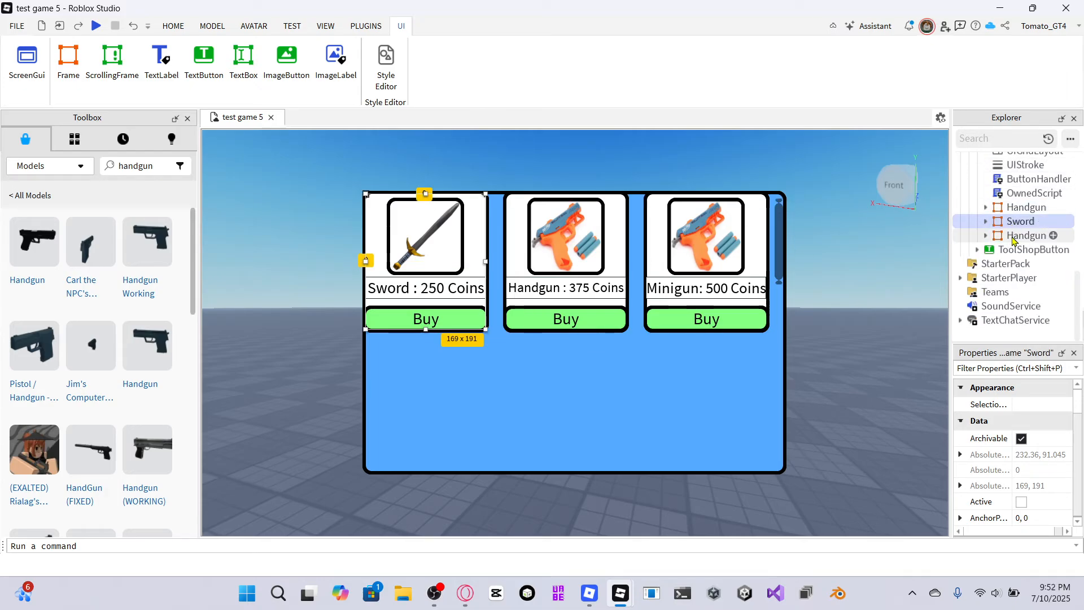
{"action": "left_click", "coordinate": [1016, 236]}
{"action": "left_click", "coordinate": [1022, 213]}
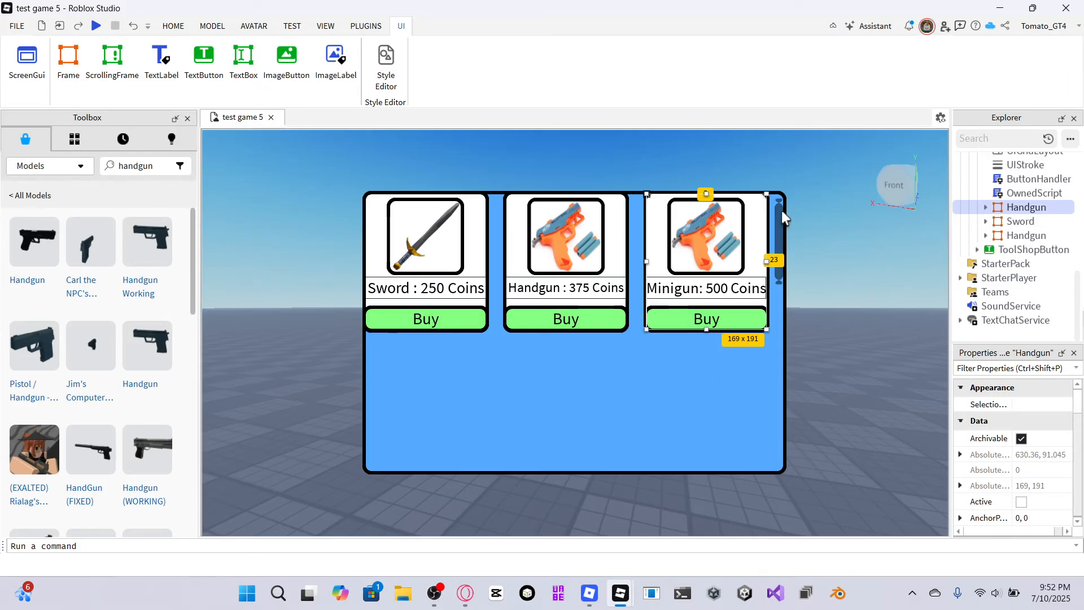
Upload the saved minigun screenshot as the image of the third shop item's image label.
{"action": "left_click", "coordinate": [699, 254]}
{"action": "scroll", "coordinate": [1024, 480], "scroll_direction": "down", "scroll_amount": 5}
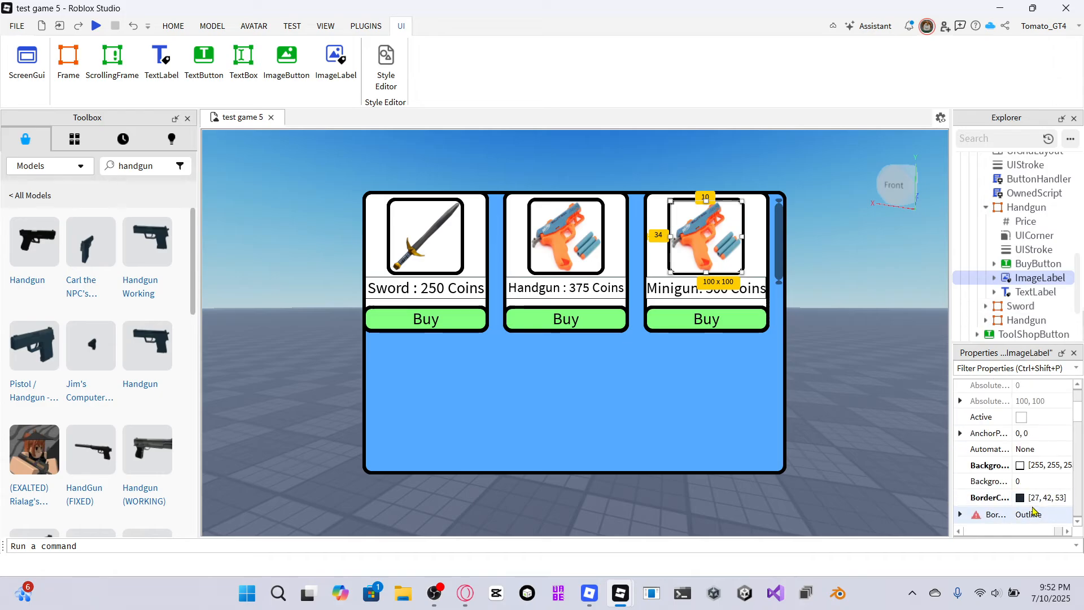
{"action": "scroll", "coordinate": [1028, 470], "scroll_direction": "down", "scroll_amount": 5}
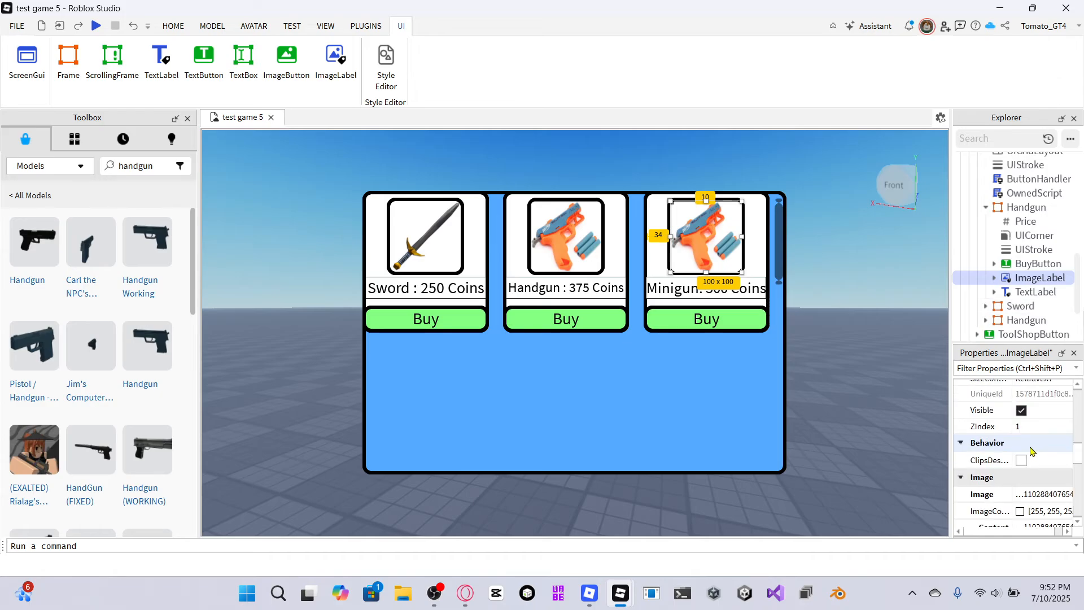
{"action": "left_click", "coordinate": [1036, 494]}
{"action": "left_click", "coordinate": [950, 467]}
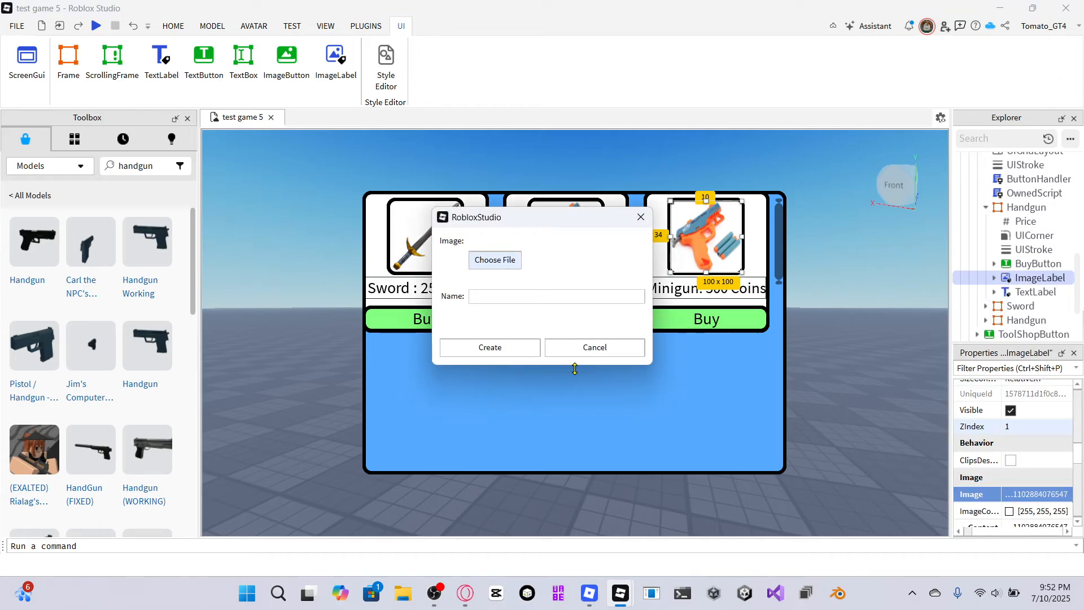
{"action": "left_click", "coordinate": [501, 347]}
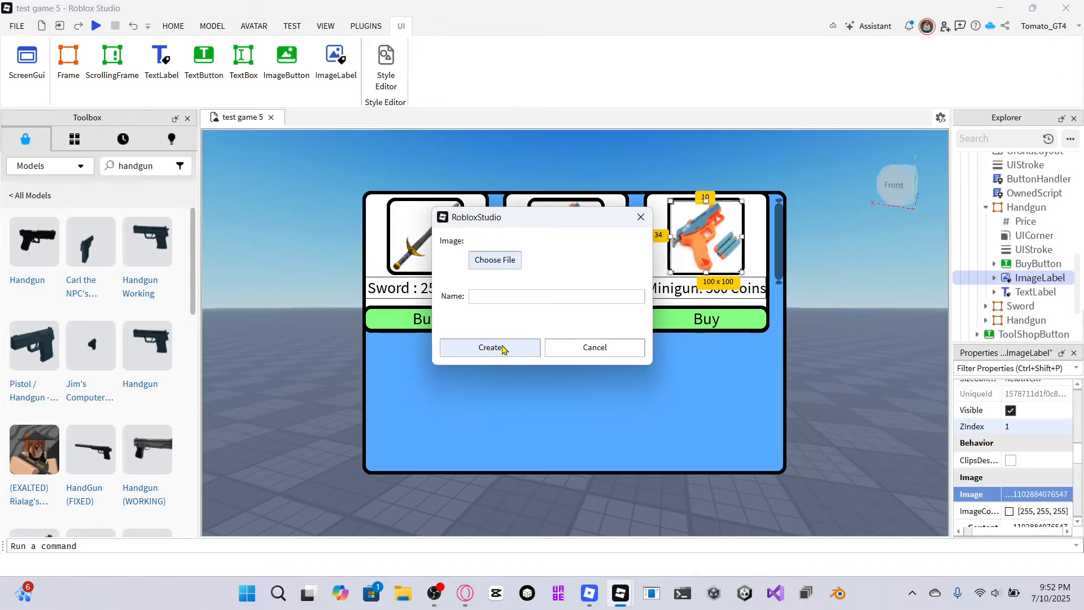
{"action": "left_click", "coordinate": [499, 260]}
{"action": "scroll", "coordinate": [858, 373], "scroll_direction": "down", "scroll_amount": 15}
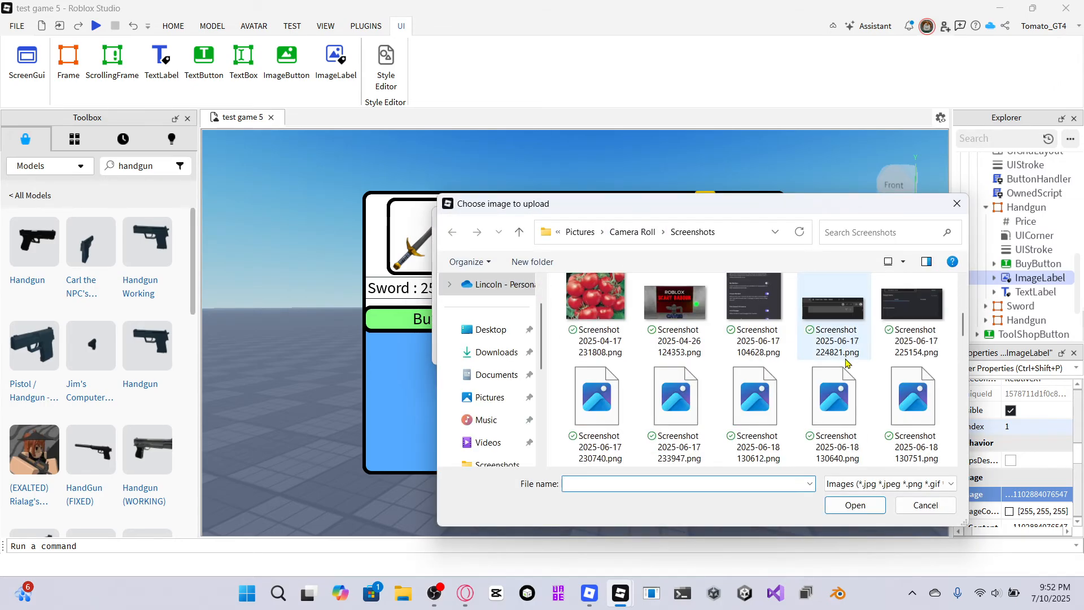
{"action": "scroll", "coordinate": [866, 388], "scroll_direction": "down", "scroll_amount": 2}
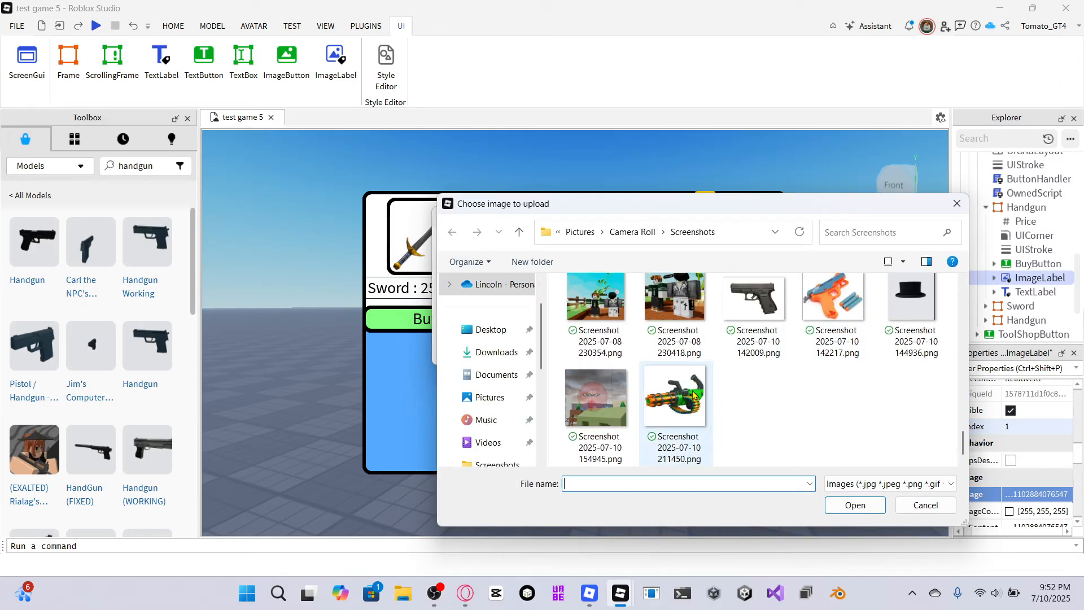
{"action": "left_click", "coordinate": [680, 415]}
{"action": "left_click", "coordinate": [835, 503]}
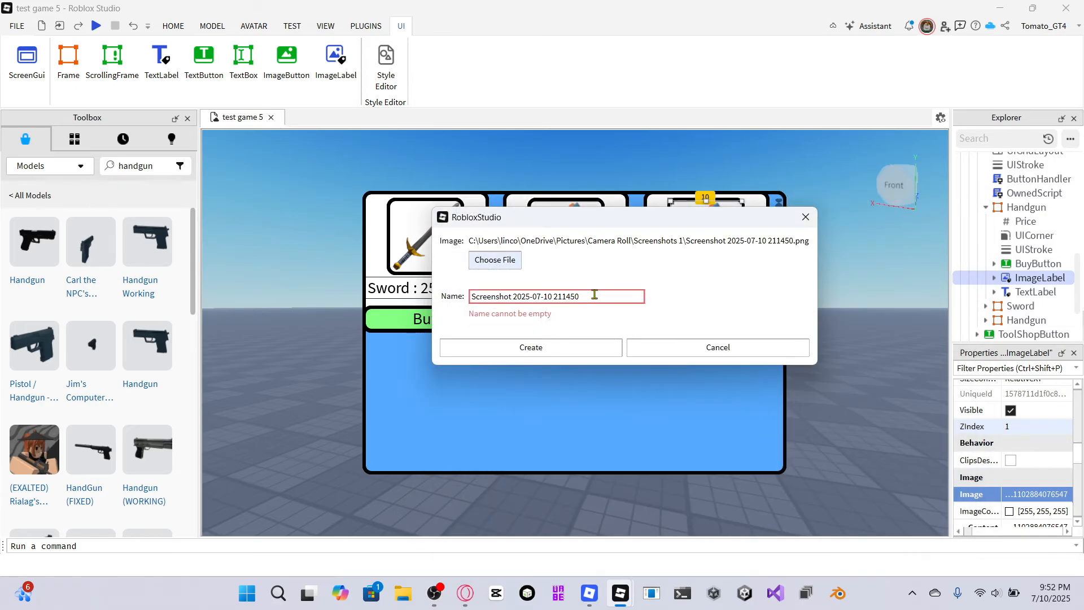
{"action": "left_click", "coordinate": [557, 349]}
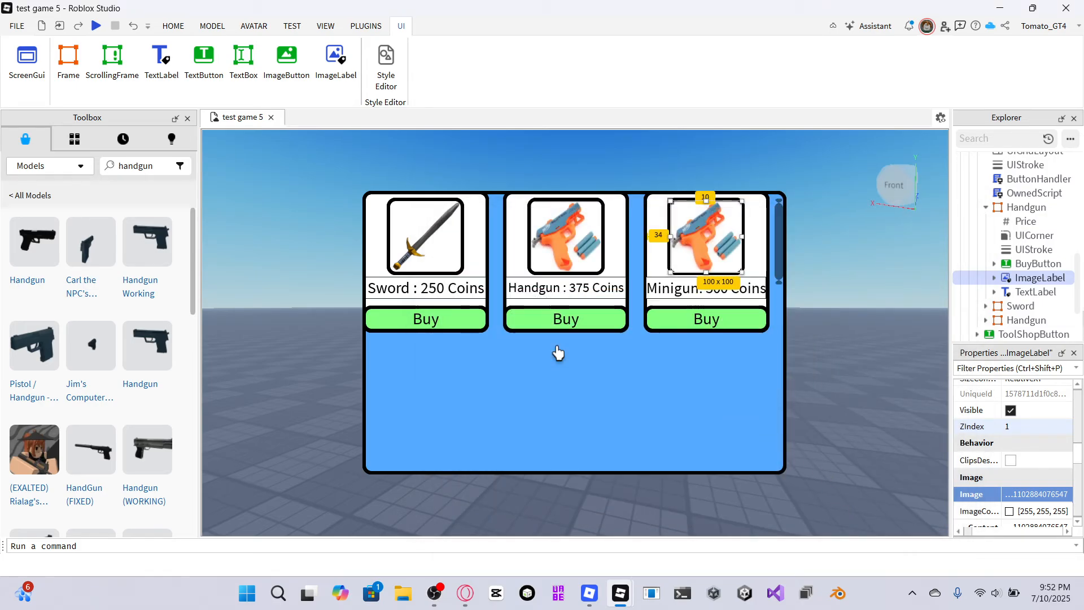
{"action": "left_click", "coordinate": [811, 277]}
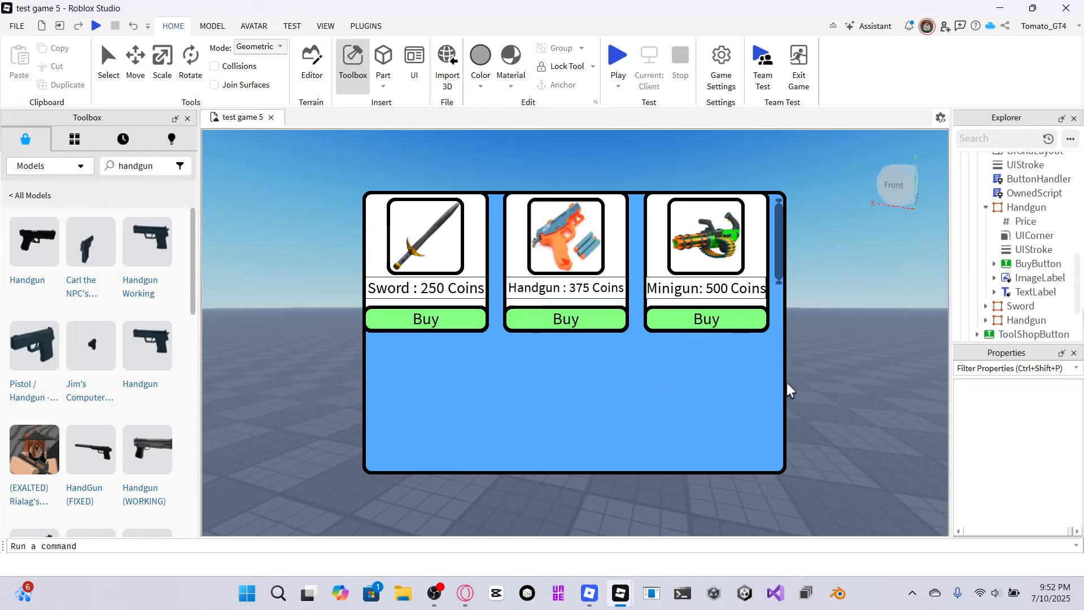
Search the toolbox models for minigun.
{"action": "right_click_drag", "start_coordinate": [808, 382], "coordinate": [802, 377]}
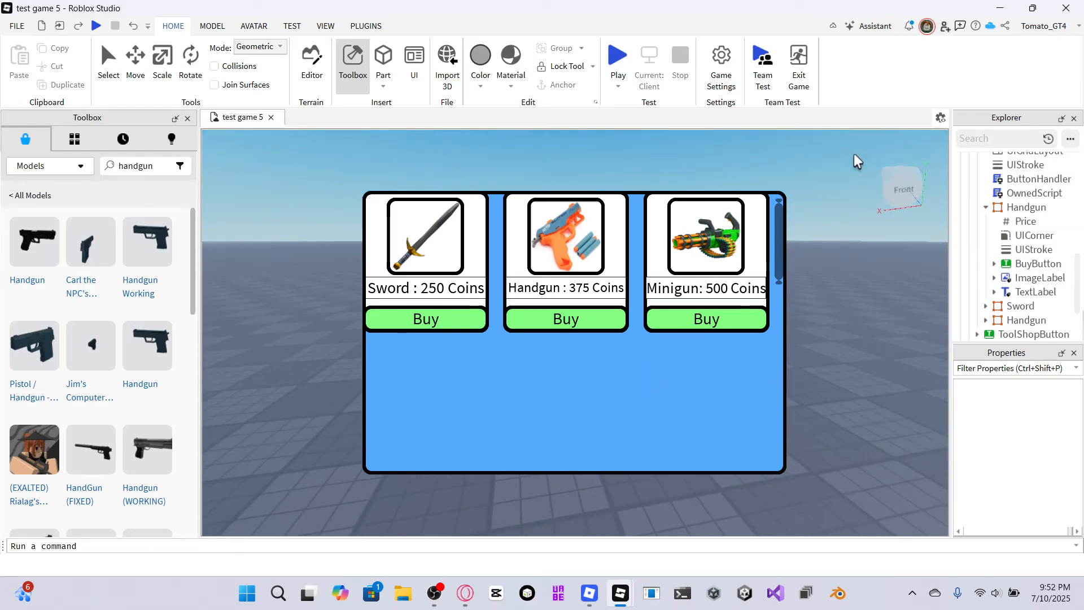
{"action": "scroll", "coordinate": [998, 307], "scroll_direction": "down", "scroll_amount": 2}
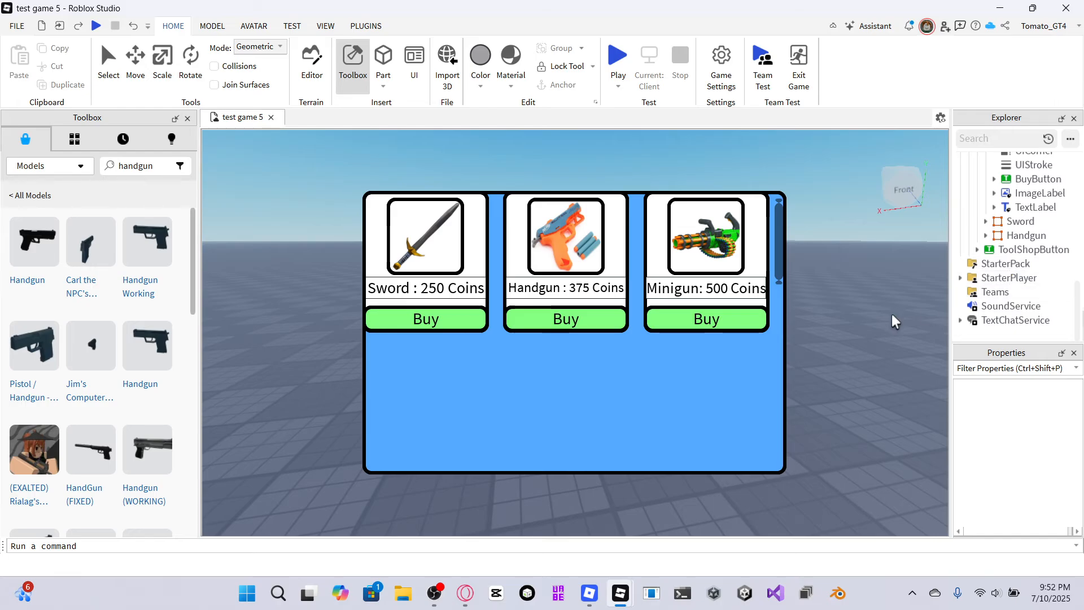
{"action": "scroll", "coordinate": [989, 237], "scroll_direction": "up", "scroll_amount": 5}
{"action": "scroll", "coordinate": [987, 236], "scroll_direction": "up", "scroll_amount": 3}
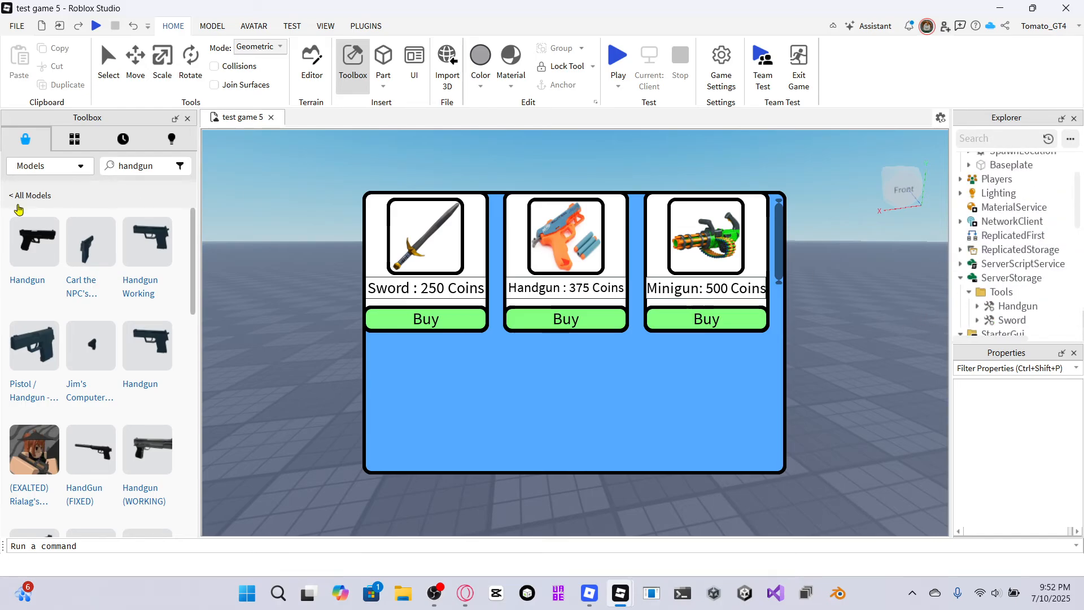
{"action": "left_click", "coordinate": [165, 166]}
{"action": "key", "text": "BackSpace"}
{"action": "key", "text": "BackSpace"}
{"action": "key", "text": "BackSpace"}
{"action": "key", "text": "BackSpace"}
{"action": "key", "text": "BackSpace"}
{"action": "key", "text": "BackSpace"}
{"action": "key", "text": "BackSpace"}
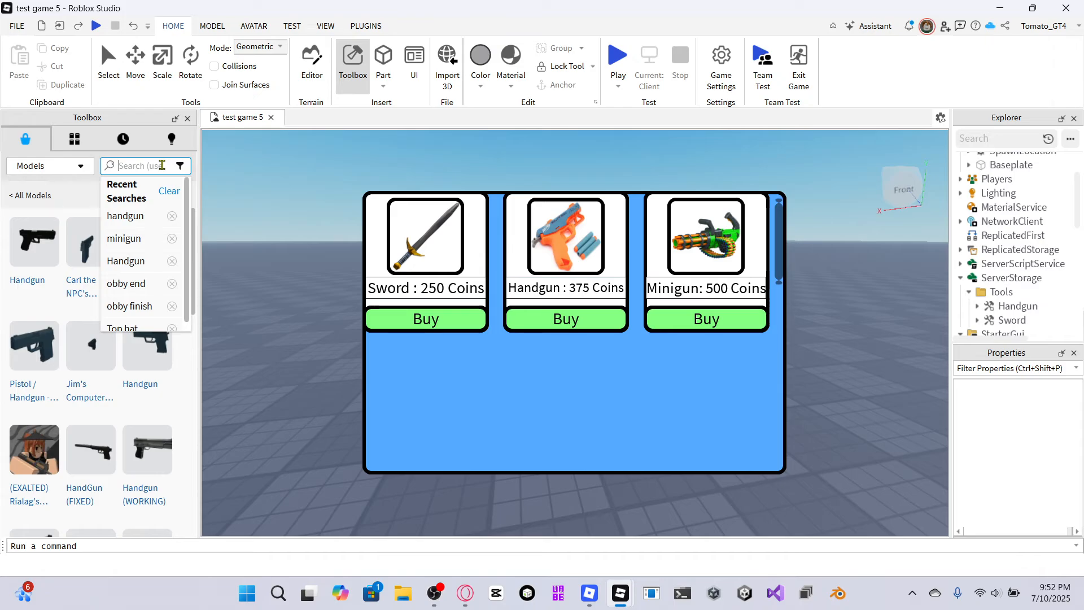
{"action": "type", "text": "Mi"}
{"action": "key", "text": "BackSpace"}
{"action": "key", "text": "BackSpace"}
{"action": "left_click", "coordinate": [124, 242]}
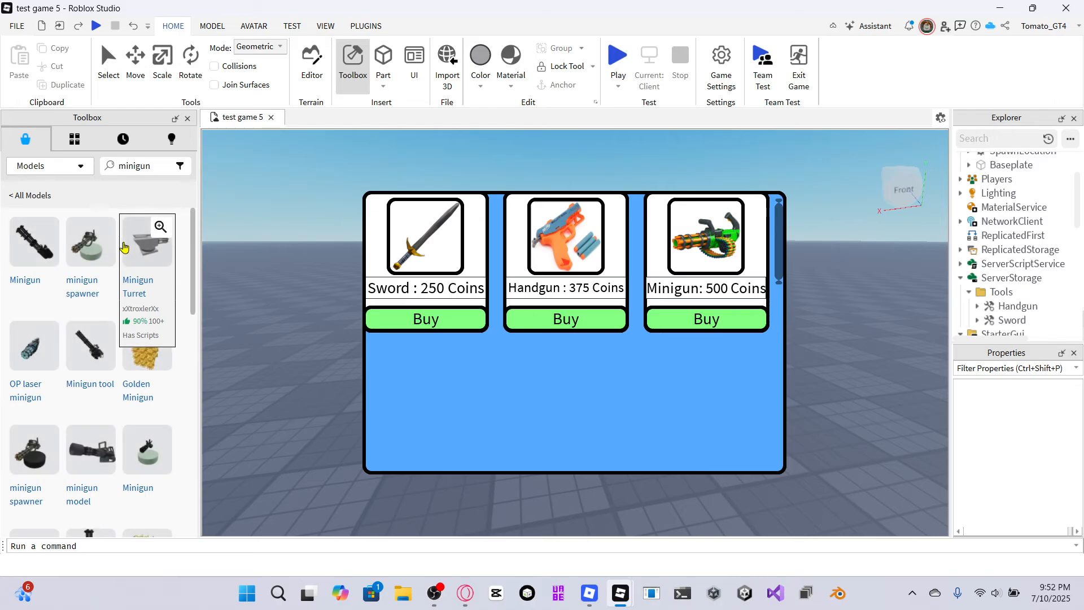
Insert the Minigun tool without adding it to the StarterPack, and move it into ServerStorage's Tools folder.
{"action": "left_click", "coordinate": [33, 284]}
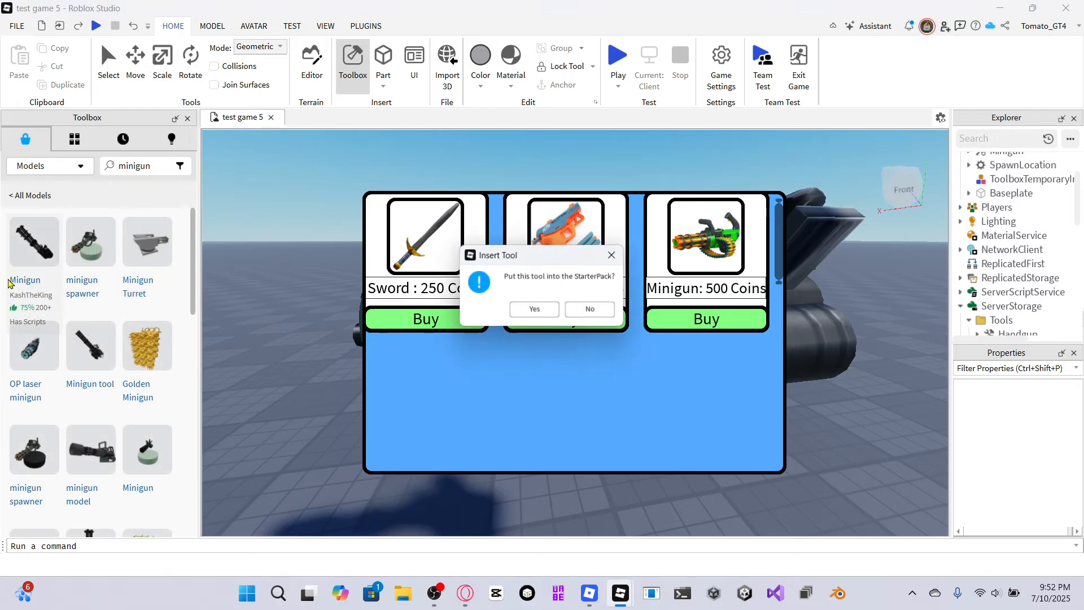
{"action": "left_click", "coordinate": [588, 310]}
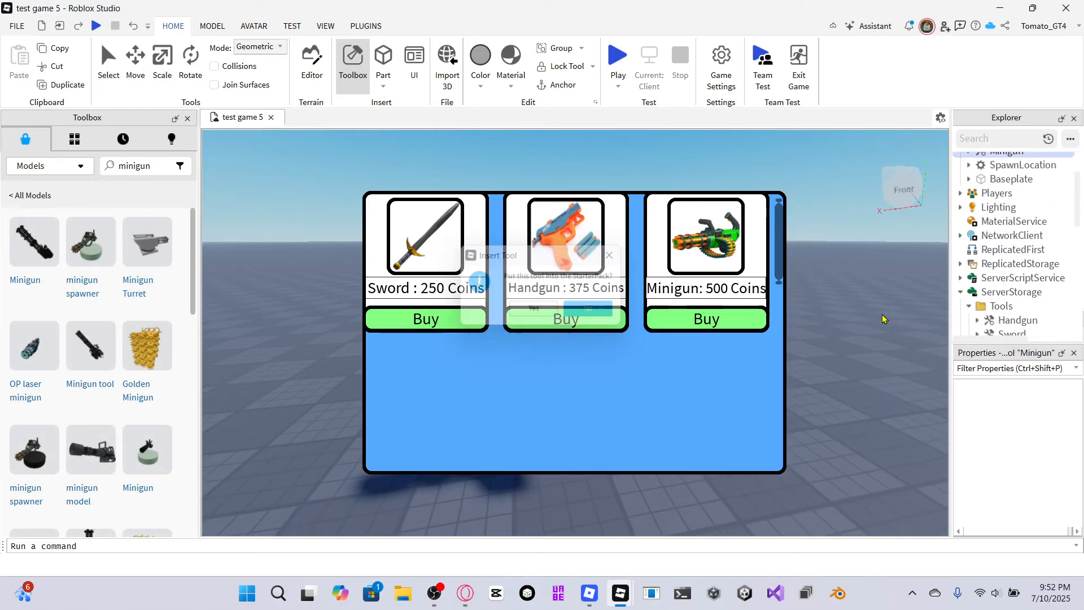
{"action": "scroll", "coordinate": [1024, 246], "scroll_direction": "up", "scroll_amount": 1}
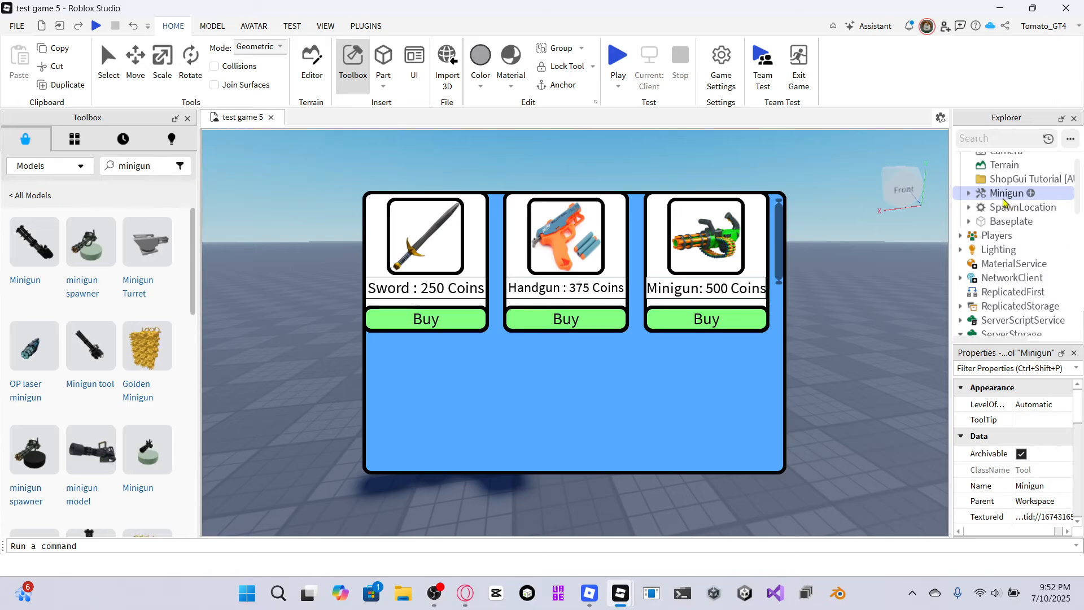
{"action": "left_click_drag", "start_coordinate": [1002, 195], "coordinate": [1007, 272]}
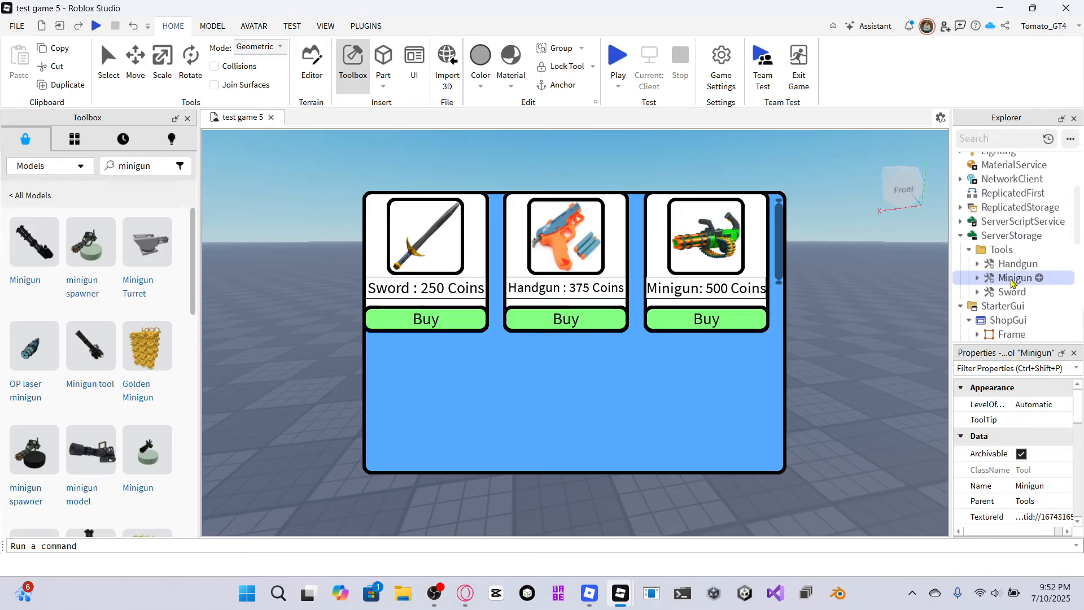
Rename the third shop item frame to Minigun.
{"action": "scroll", "coordinate": [1014, 280], "scroll_direction": "down", "scroll_amount": 5}
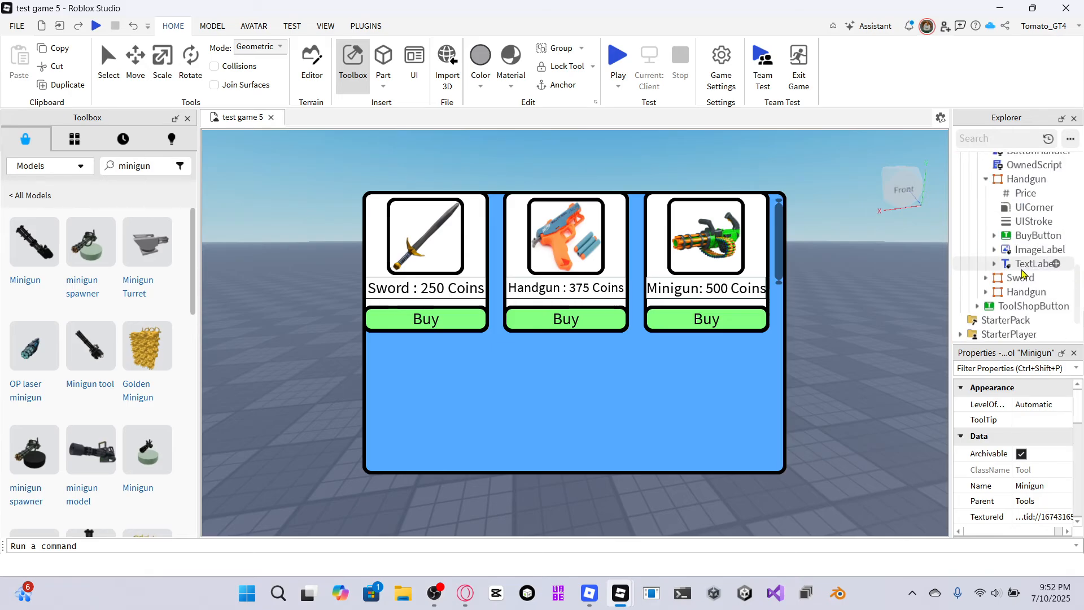
{"action": "left_click", "coordinate": [1024, 291]}
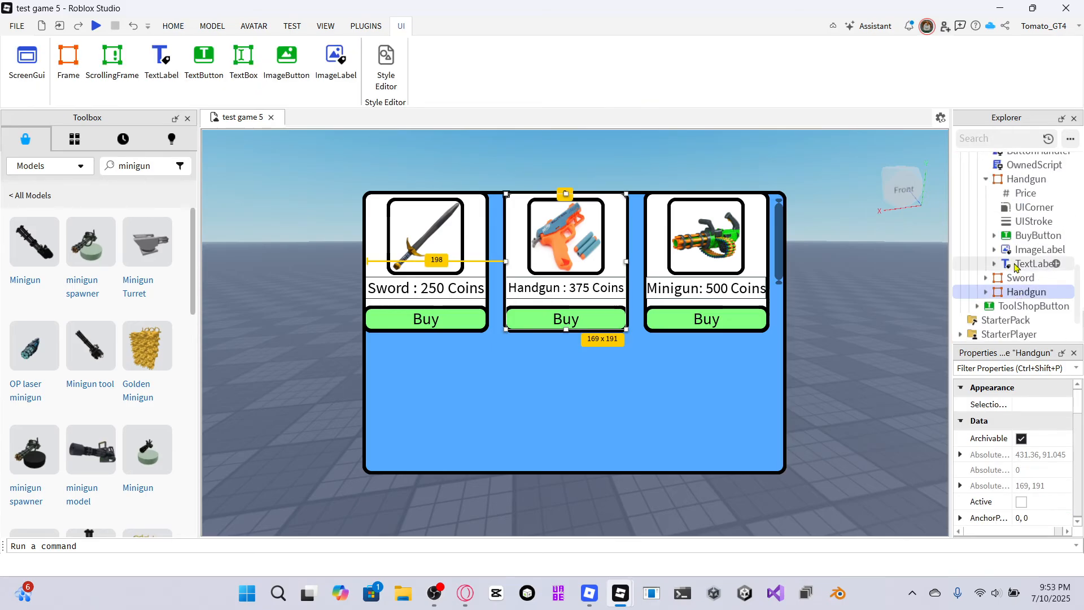
{"action": "left_click", "coordinate": [1029, 180]}
{"action": "right_click", "coordinate": [1028, 181]}
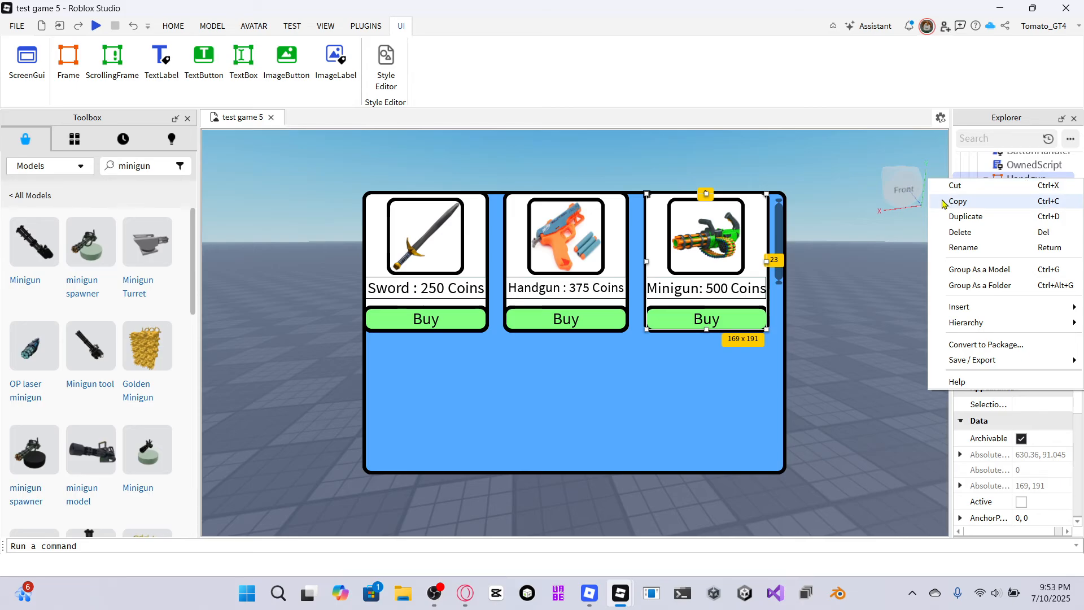
{"action": "key", "text": "F2"}
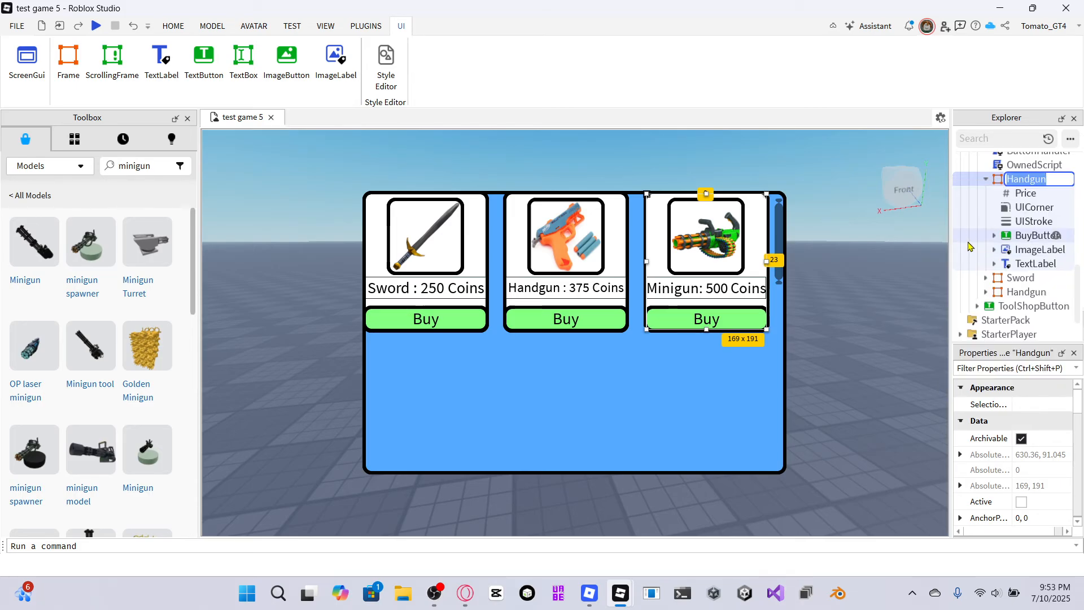
{"action": "key", "text": "BackSpace"}
{"action": "type", "text": "Minigun"}
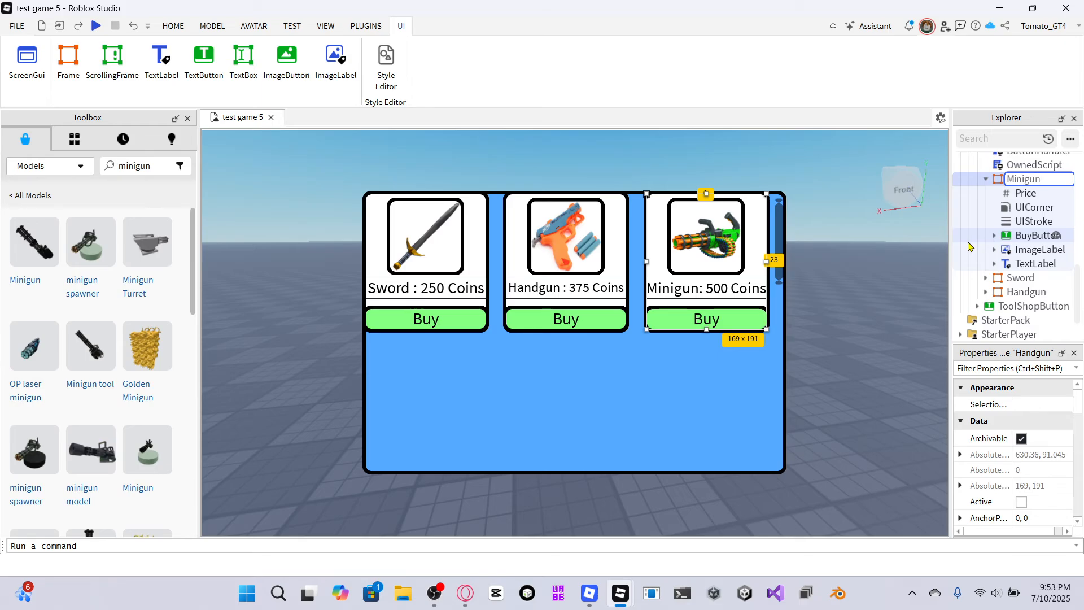
{"action": "key", "text": "Return"}
{"action": "key", "text": "Caps_Lock"}
{"action": "key", "text": "Caps_Lock"}
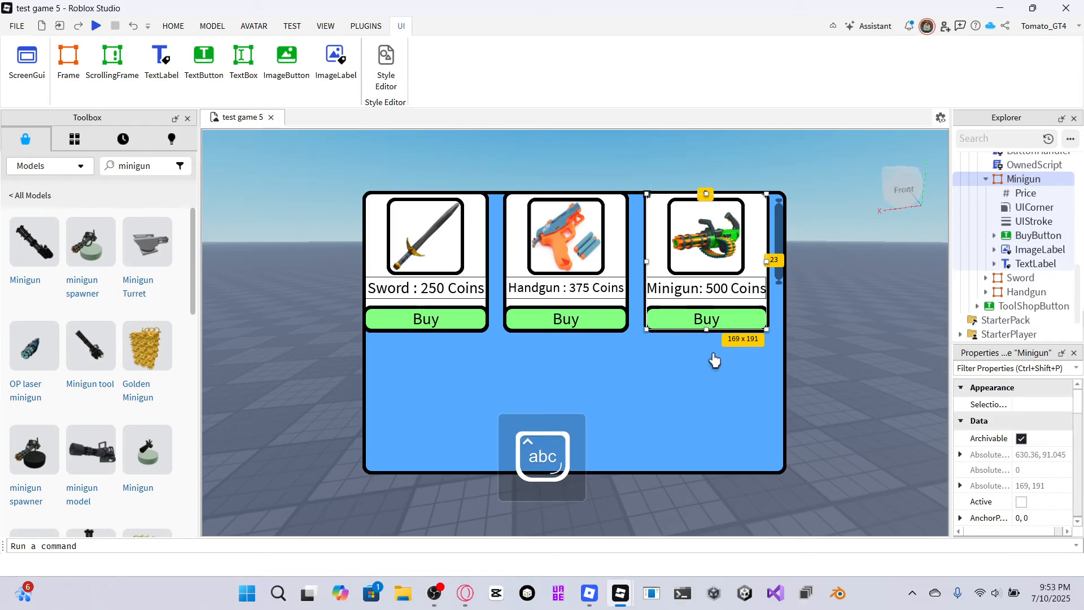
{"action": "left_click", "coordinate": [835, 327]}
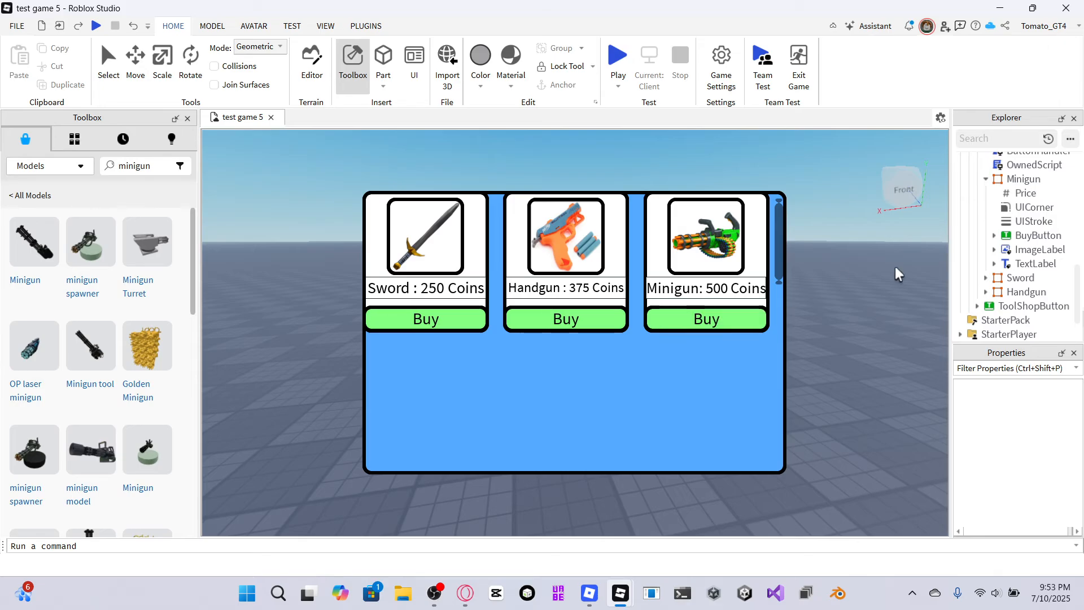
Inspect the Price values inside the Minigun and Handgun item frames.
{"action": "left_click", "coordinate": [1005, 192]}
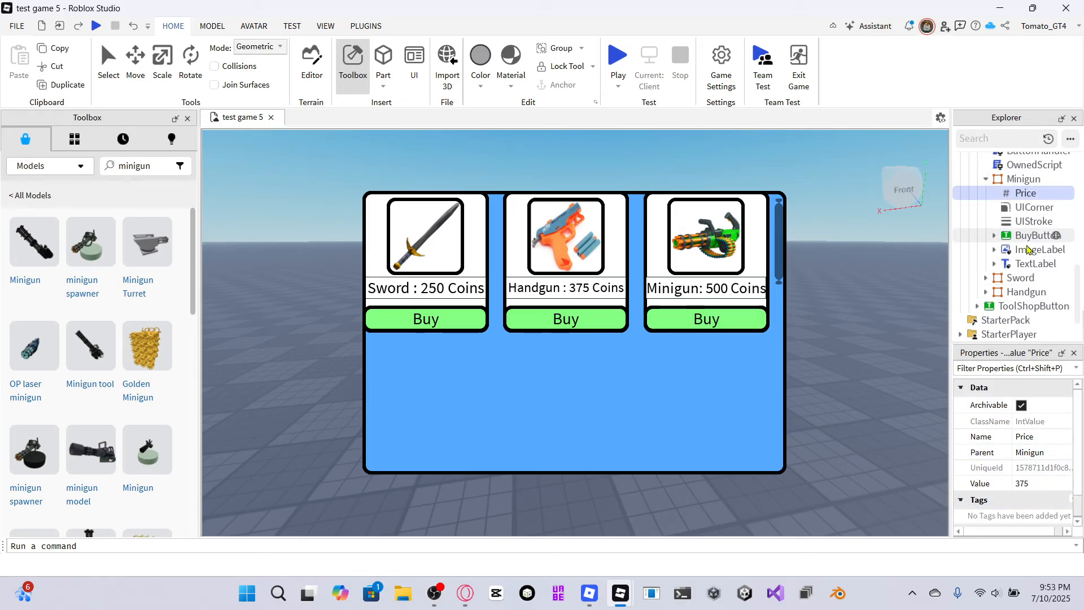
{"action": "left_click", "coordinate": [1023, 292]}
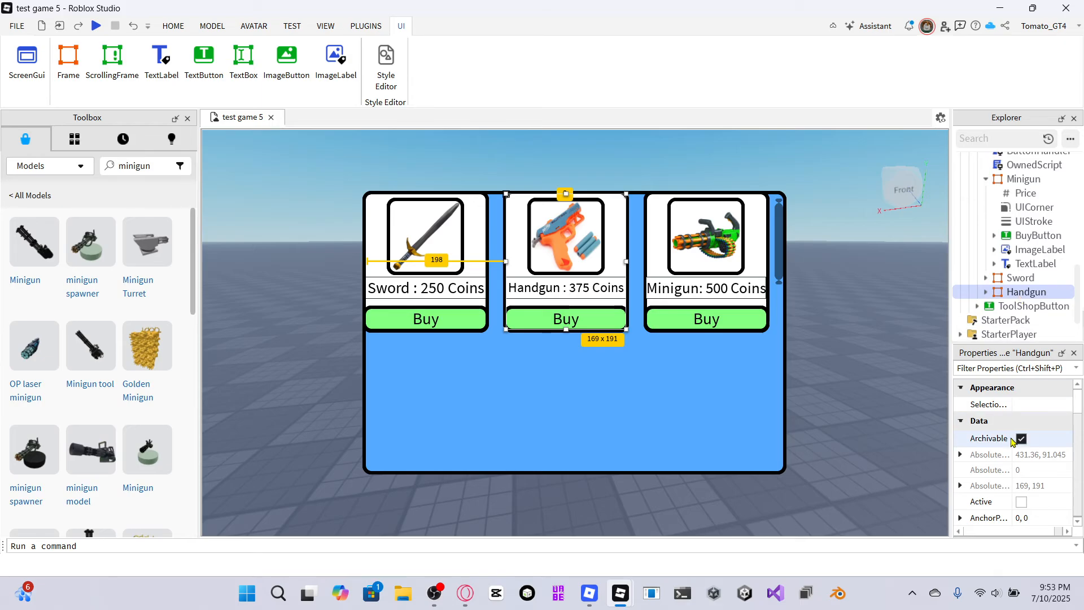
{"action": "left_click", "coordinate": [984, 292]}
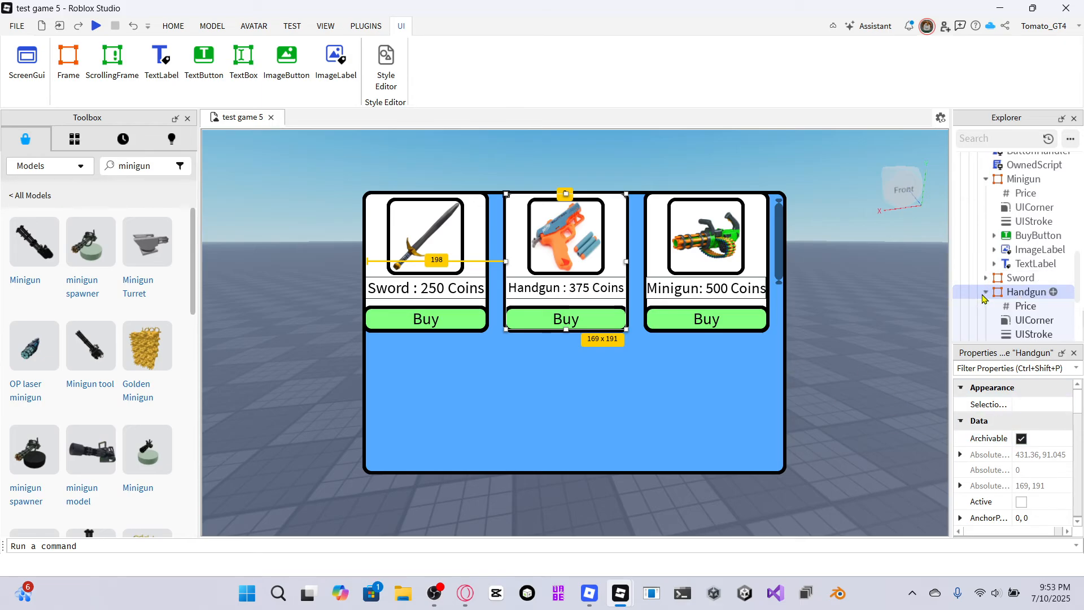
{"action": "left_click", "coordinate": [1011, 307]}
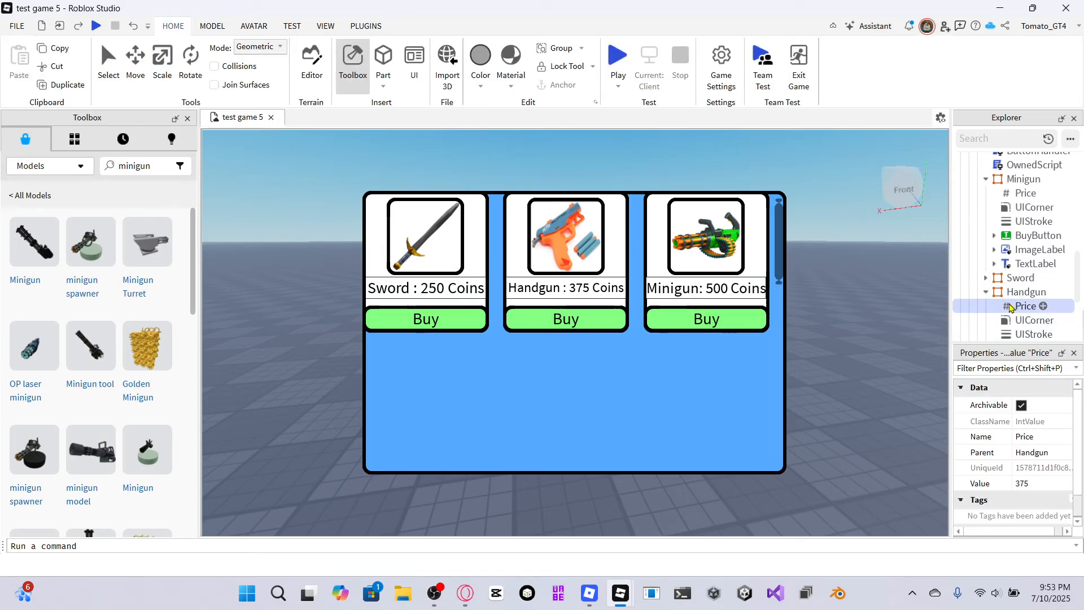
Set the Price value inside the Minigun item frame to 500.
{"action": "left_click", "coordinate": [985, 291]}
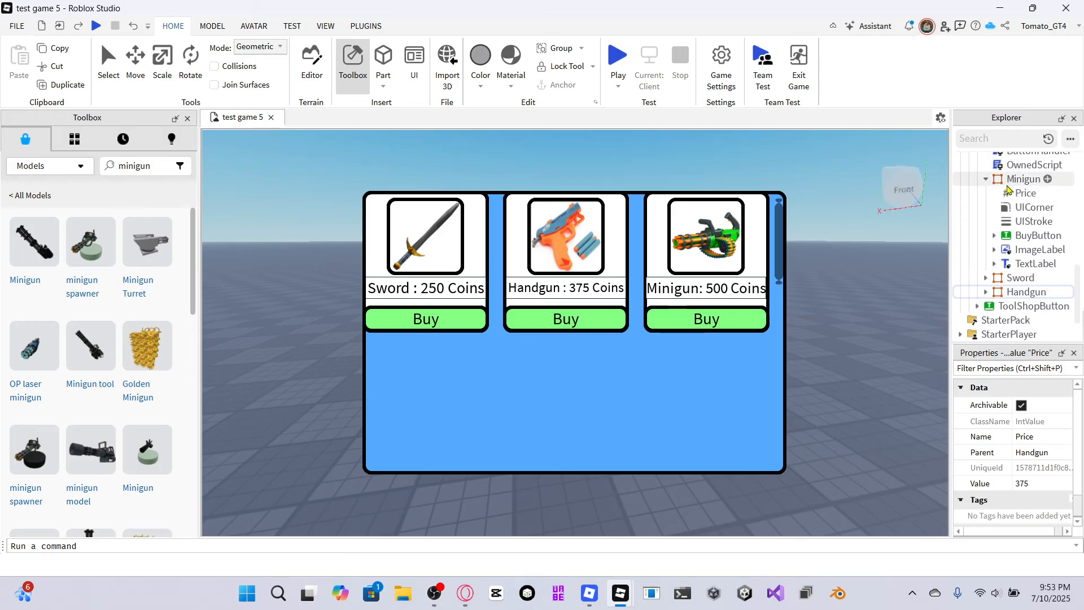
{"action": "left_click", "coordinate": [1025, 193]}
{"action": "left_click", "coordinate": [1032, 483]}
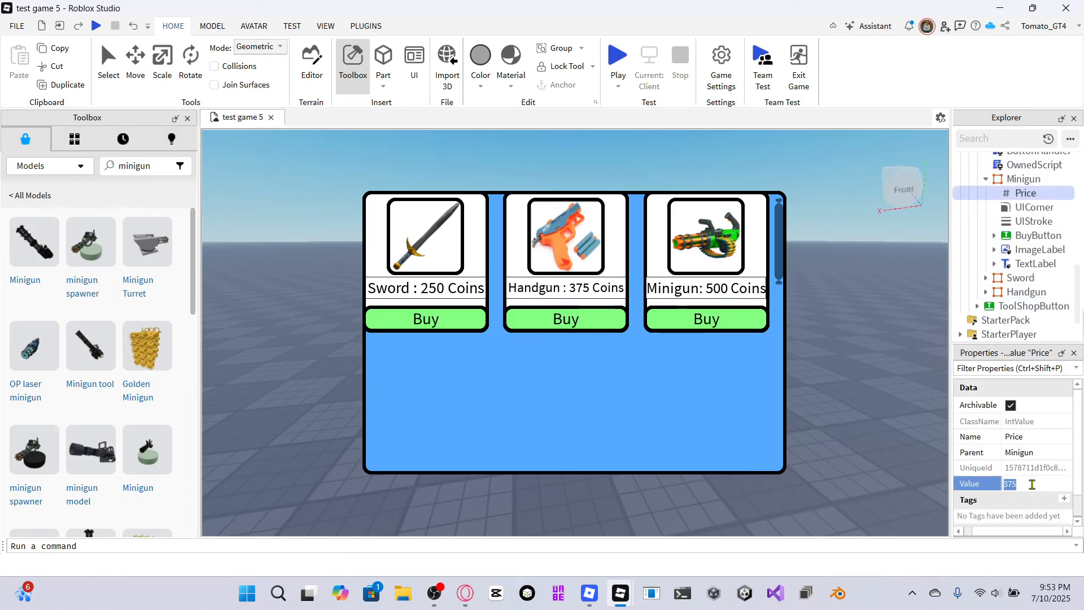
{"action": "left_click", "coordinate": [1023, 179]}
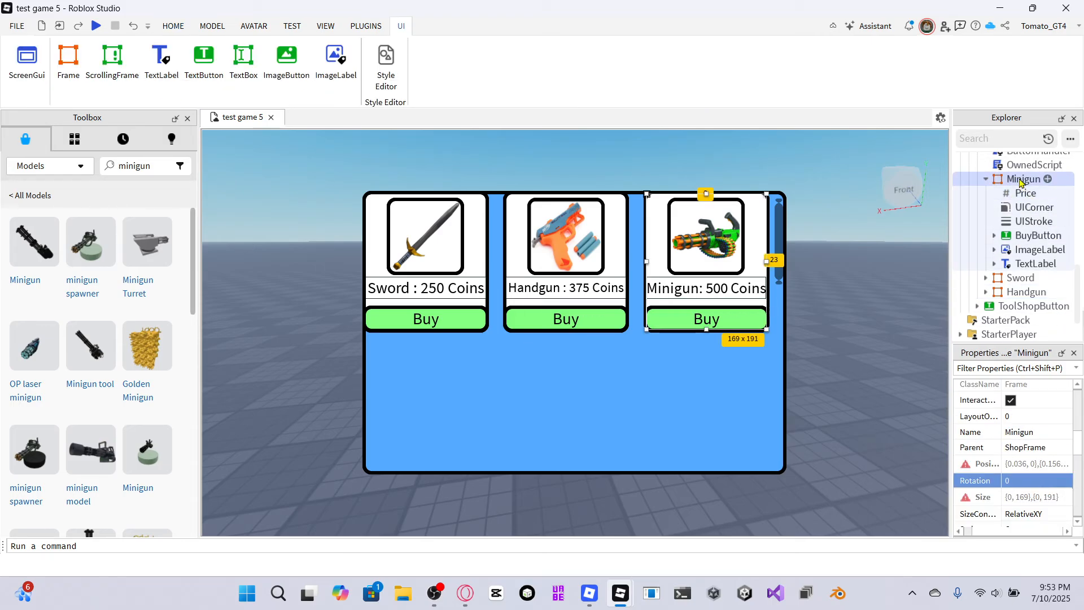
{"action": "left_click", "coordinate": [1018, 195]}
{"action": "left_click", "coordinate": [1034, 453]}
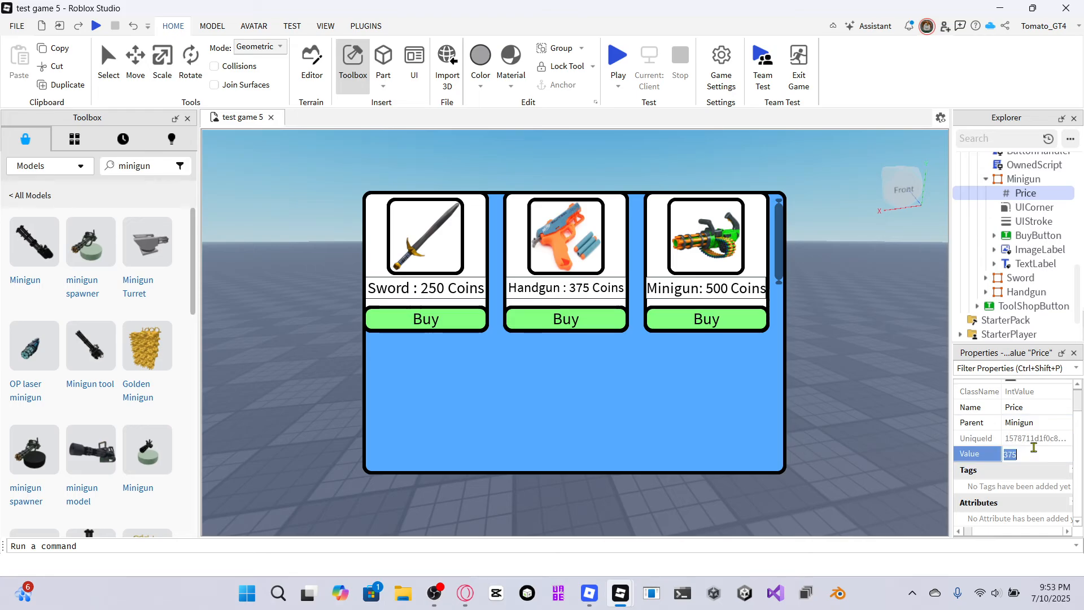
{"action": "key", "text": "BackSpace"}
{"action": "type", "text": "500"}
{"action": "key", "text": "Return"}
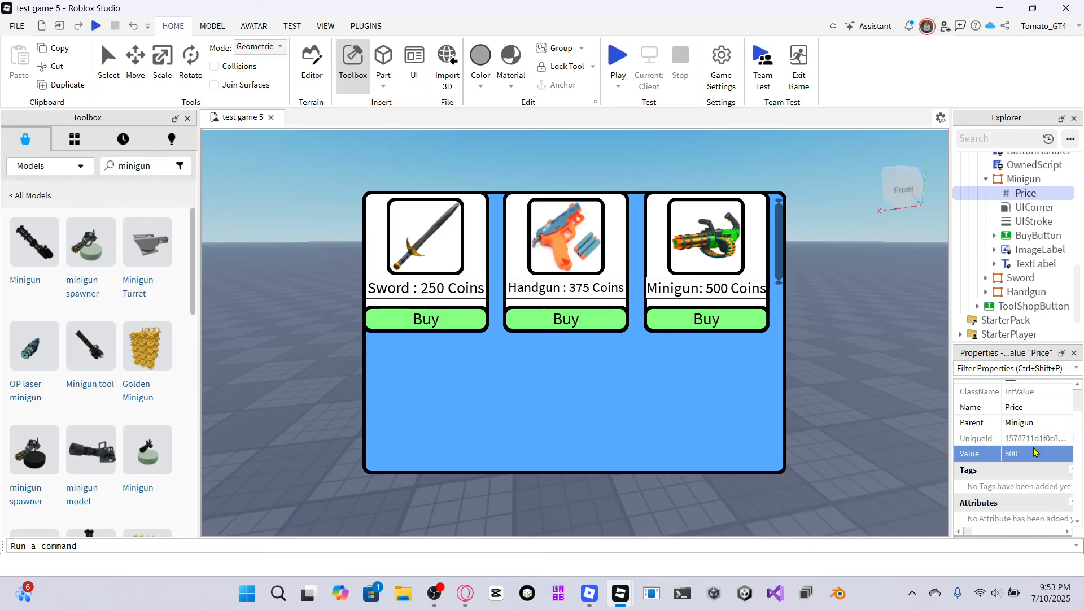
Start a playtest and toggle equipping and unequipping the Sword from the shop.
{"action": "left_click", "coordinate": [612, 69]}
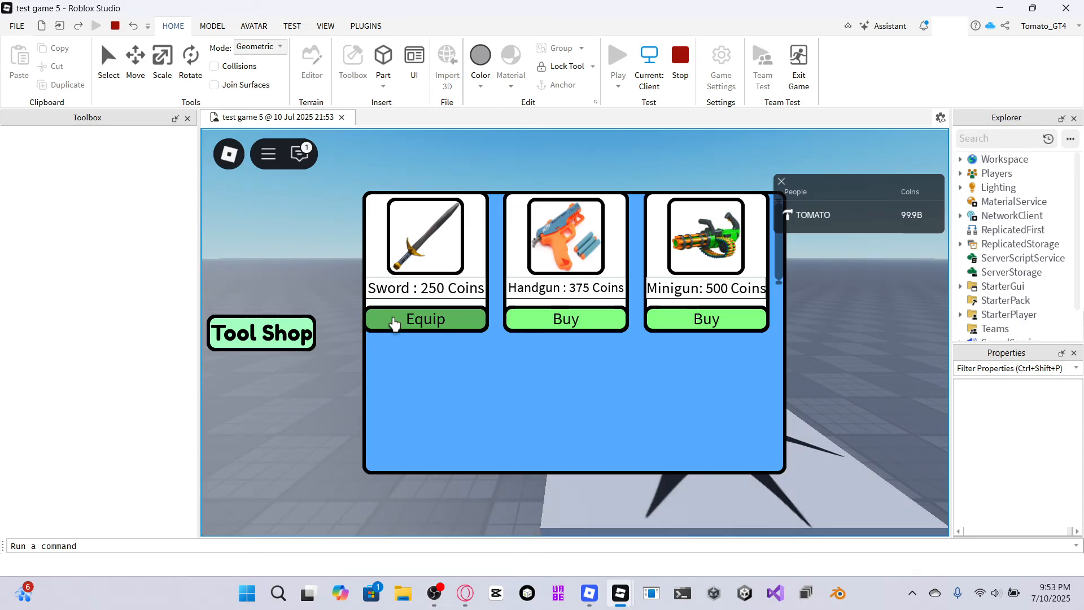
{"action": "left_click", "coordinate": [393, 323]}
{"action": "left_click", "coordinate": [391, 323]}
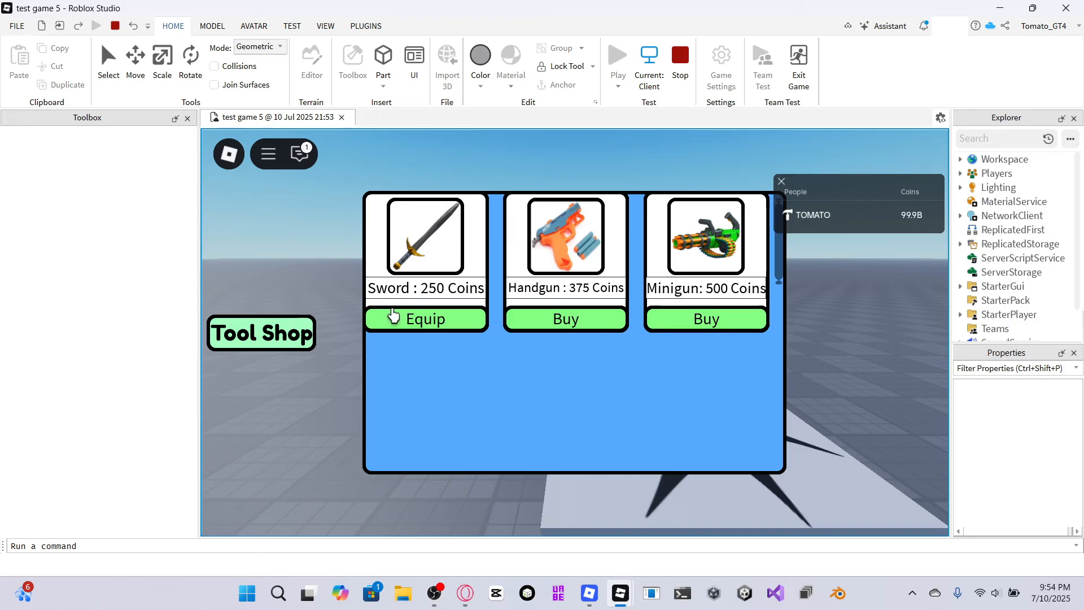
{"action": "left_click", "coordinate": [394, 320]}
{"action": "left_click", "coordinate": [393, 320]}
{"action": "left_click", "coordinate": [394, 320]}
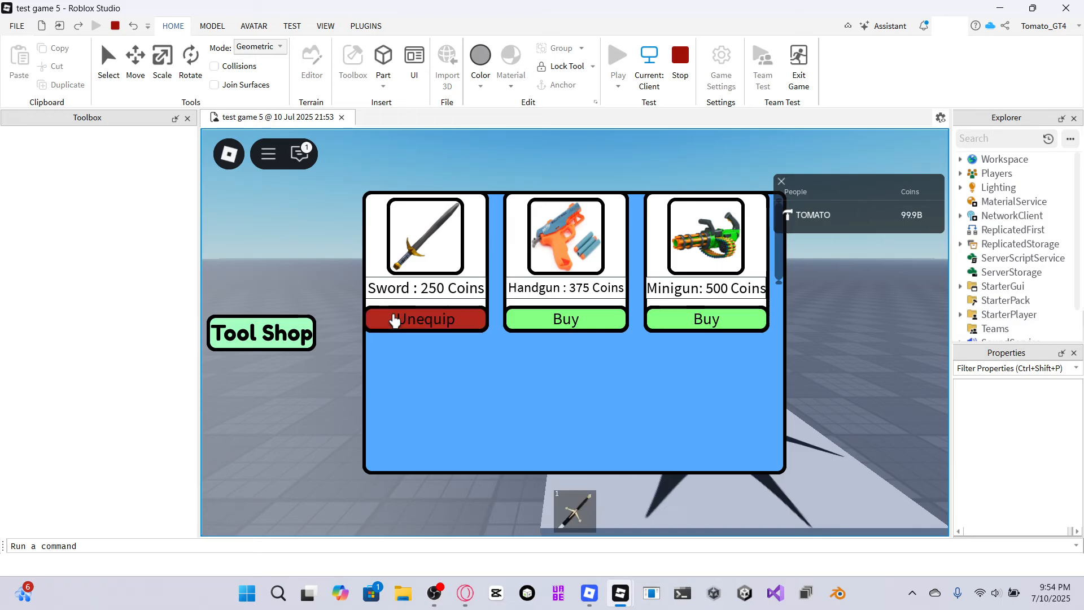
{"action": "left_click", "coordinate": [394, 320]}
{"action": "left_click", "coordinate": [394, 319]}
{"action": "left_click", "coordinate": [395, 318]}
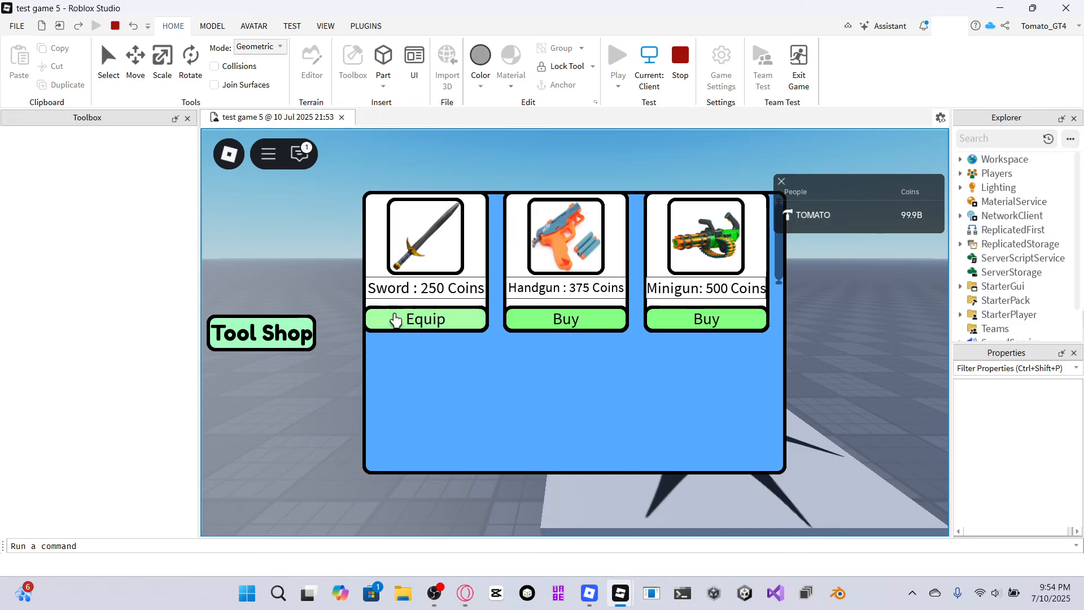
{"action": "left_click", "coordinate": [396, 318]}
{"action": "left_click", "coordinate": [396, 317]}
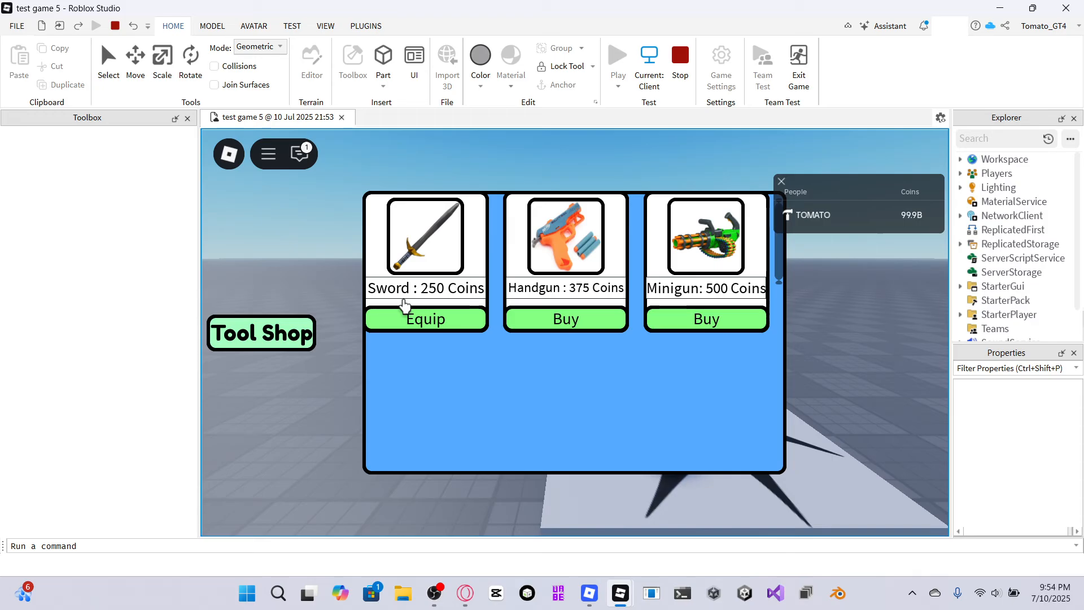
Buy and equip the Handgun and Minigun in the shop, then close the shop window.
{"action": "left_click", "coordinate": [592, 325]}
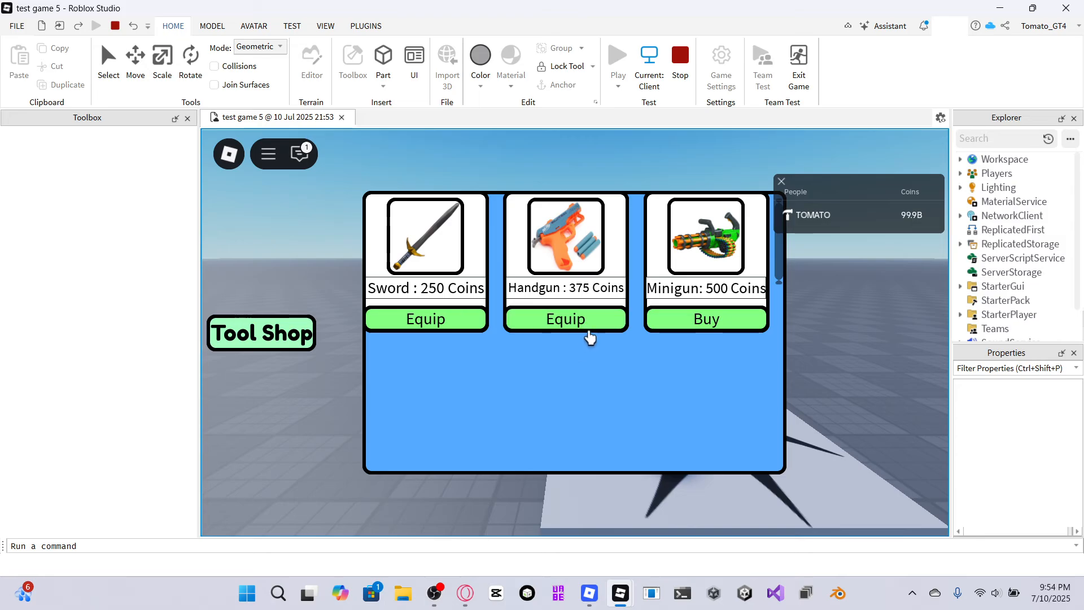
{"action": "left_click", "coordinate": [699, 318]}
{"action": "left_click", "coordinate": [659, 327]}
{"action": "left_click", "coordinate": [594, 320]}
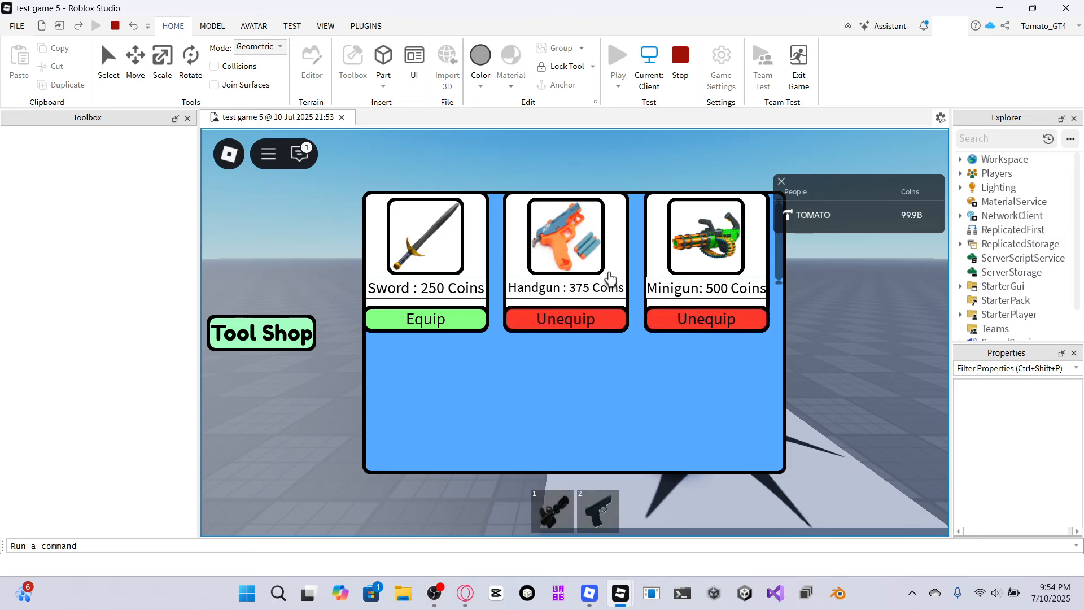
{"action": "left_click", "coordinate": [286, 321]}
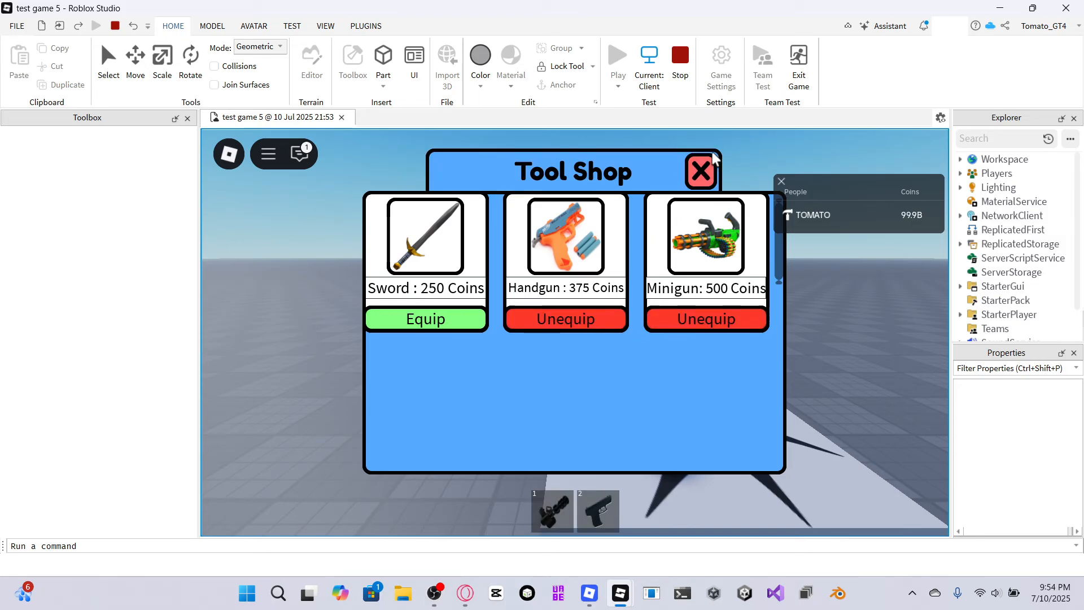
{"action": "left_click", "coordinate": [700, 171]}
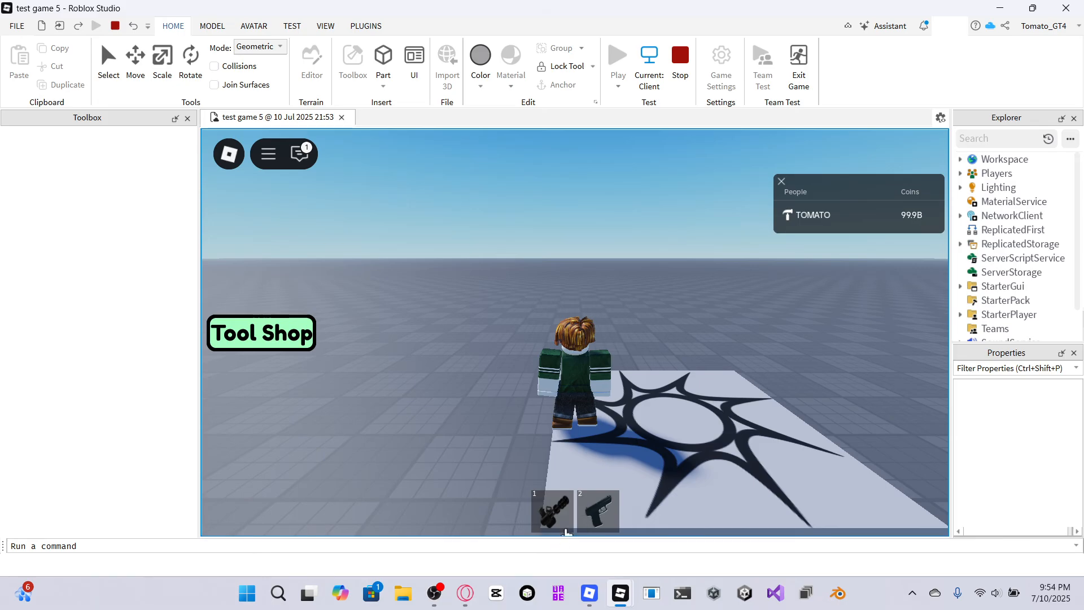
Select the handgun from the hotbar, fire it, and stop the playtest.
{"action": "left_click", "coordinate": [565, 497]}
{"action": "left_click_drag", "start_coordinate": [632, 283], "coordinate": [625, 530]}
{"action": "left_click", "coordinate": [602, 516]}
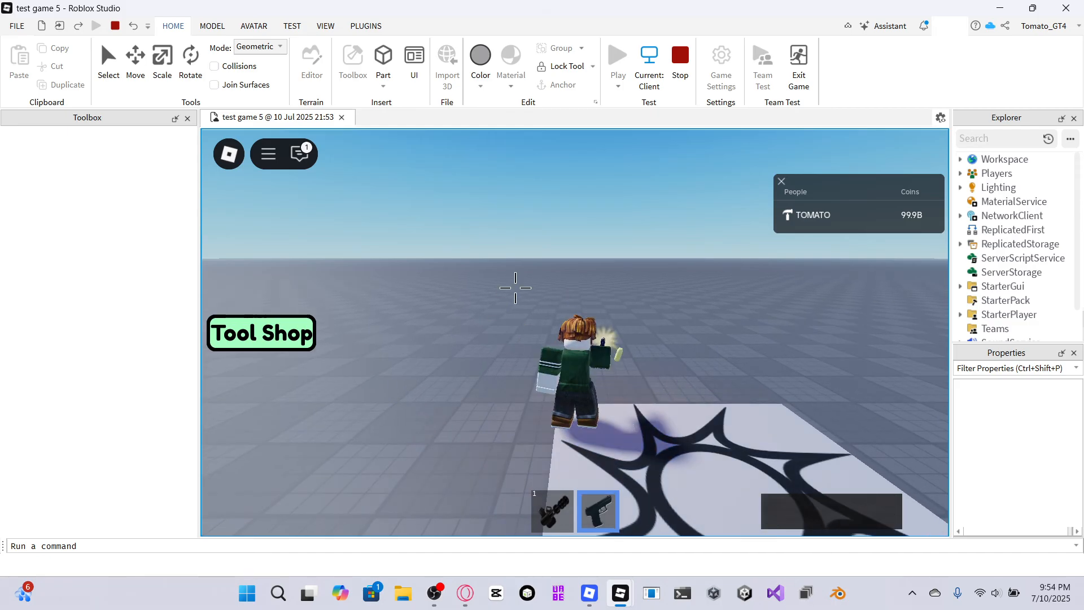
{"action": "left_click", "coordinate": [491, 254]}
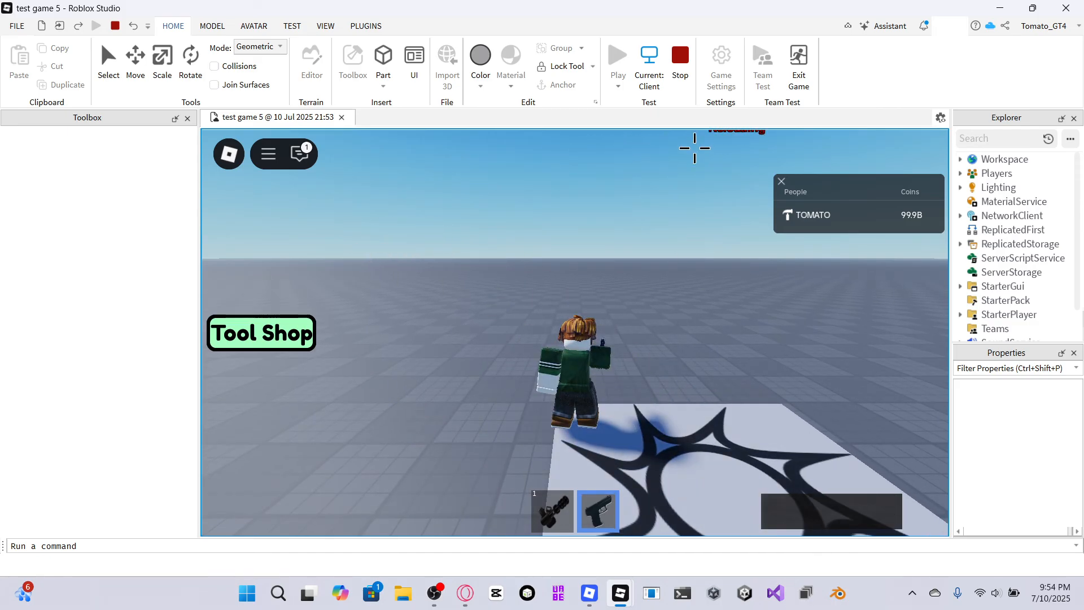
{"action": "left_click", "coordinate": [679, 59]}
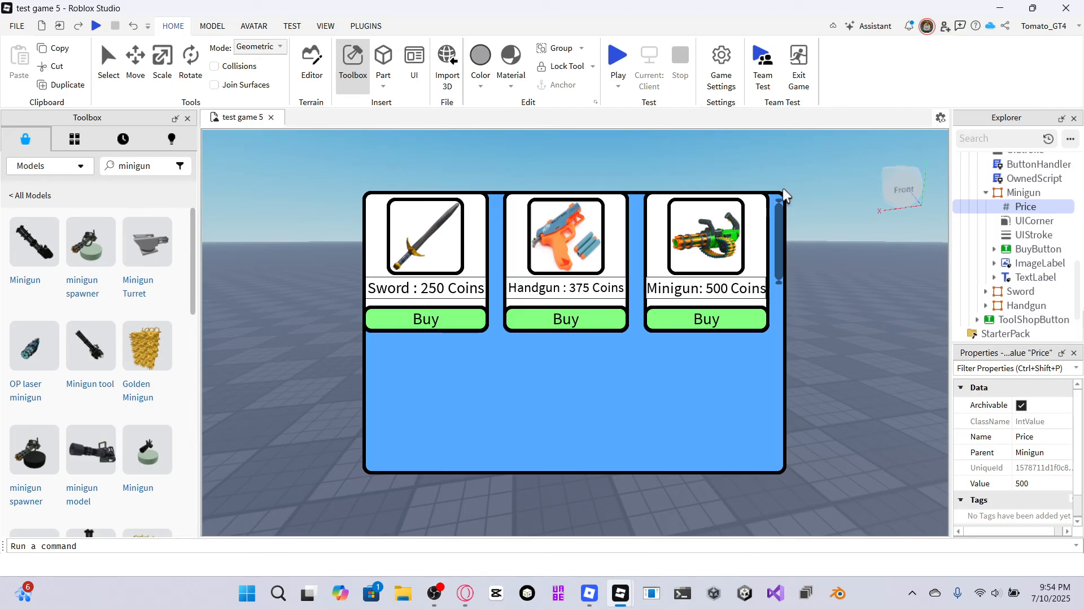
Switch to the Google Docs document and copy the DataStore leaderstats script code.
{"action": "left_click", "coordinate": [985, 193]}
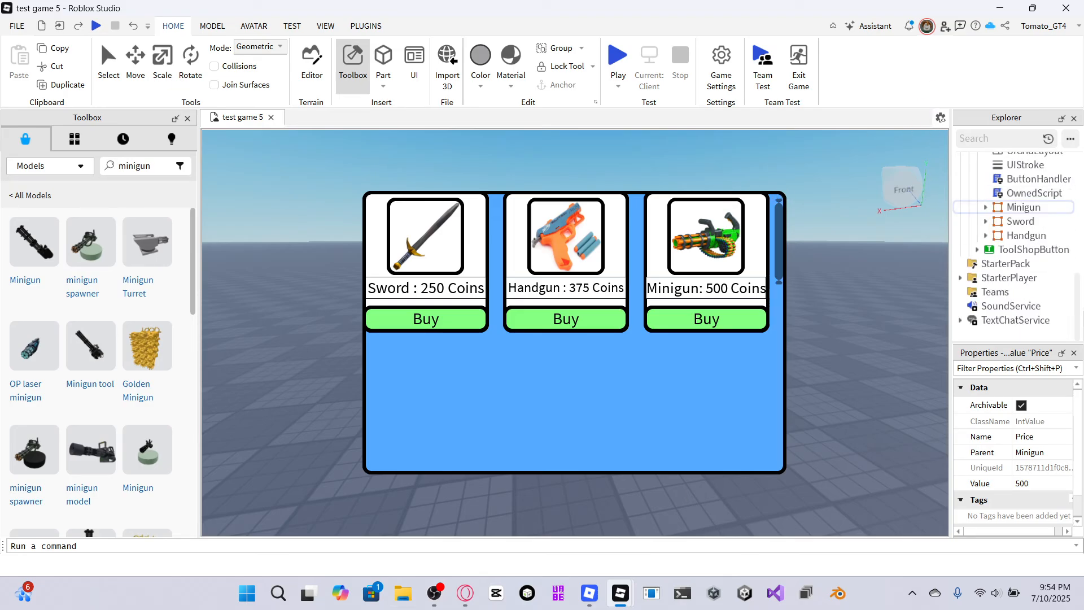
{"action": "left_click", "coordinate": [465, 592]}
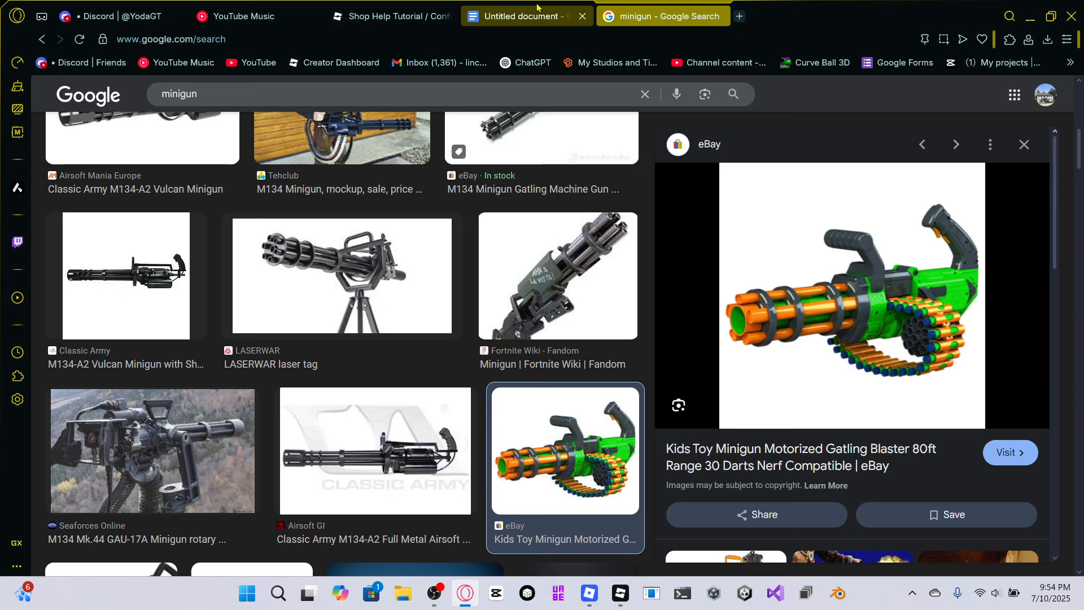
{"action": "left_click", "coordinate": [536, 12]}
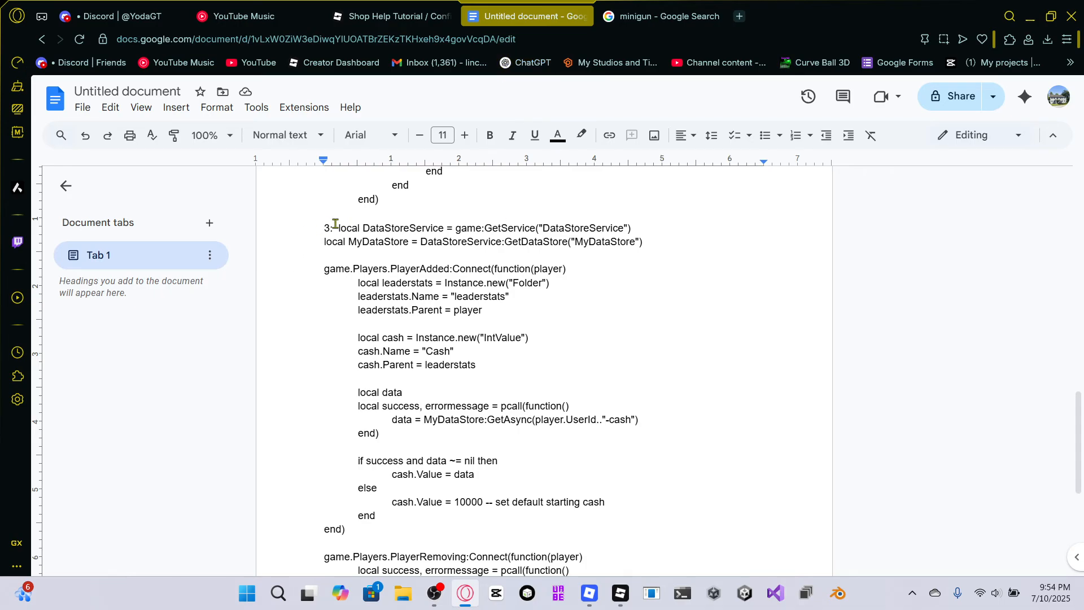
{"action": "left_click_drag", "start_coordinate": [338, 227], "coordinate": [376, 224]}
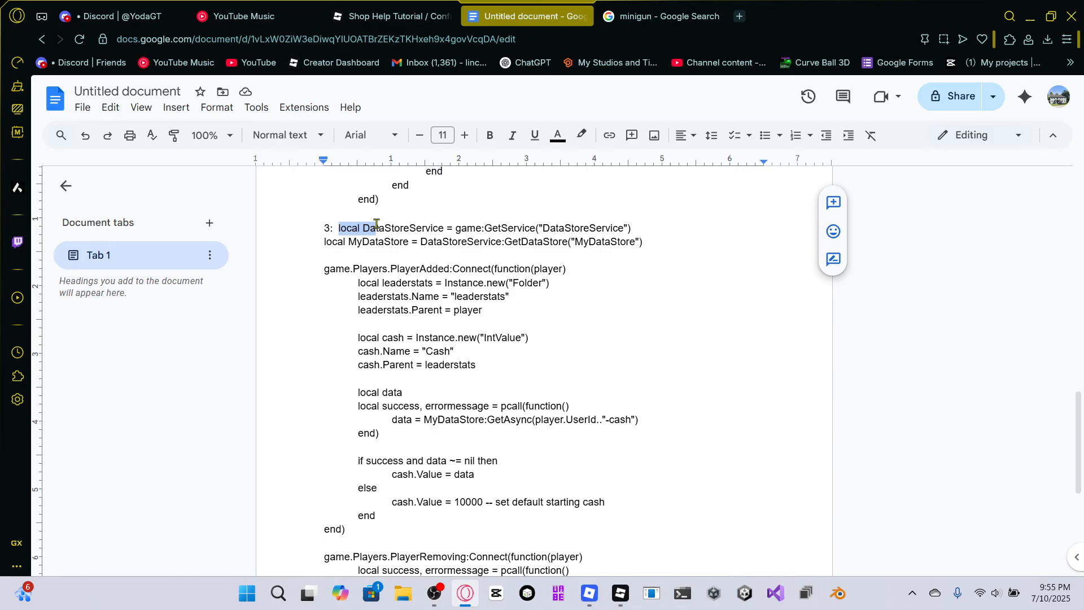
{"action": "left_click", "coordinate": [341, 226]}
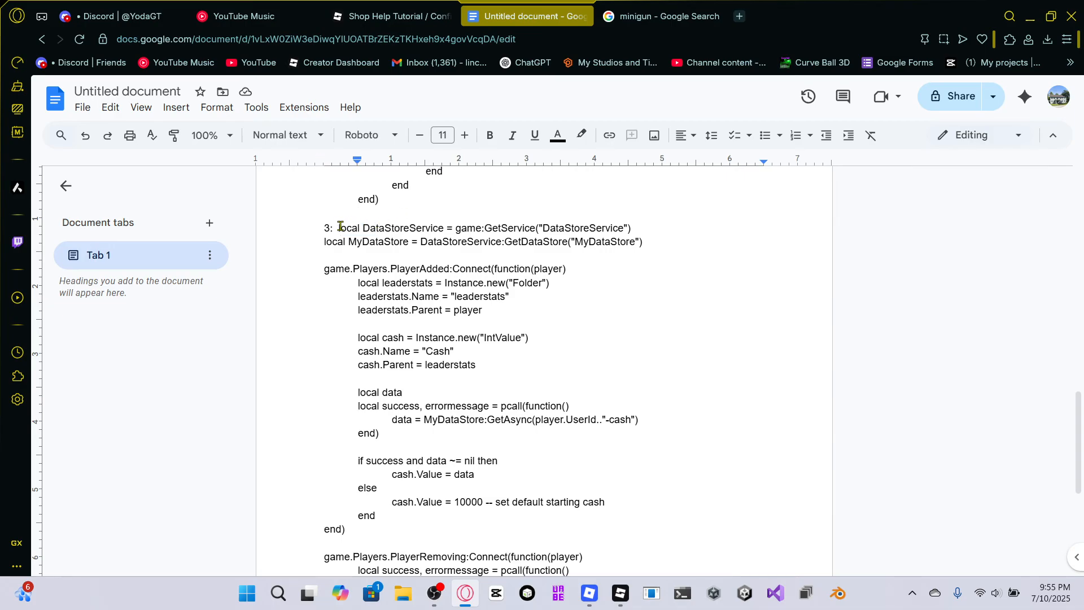
{"action": "left_click_drag", "start_coordinate": [338, 228], "coordinate": [627, 516]}
{"action": "key", "text": "ctrl+c"}
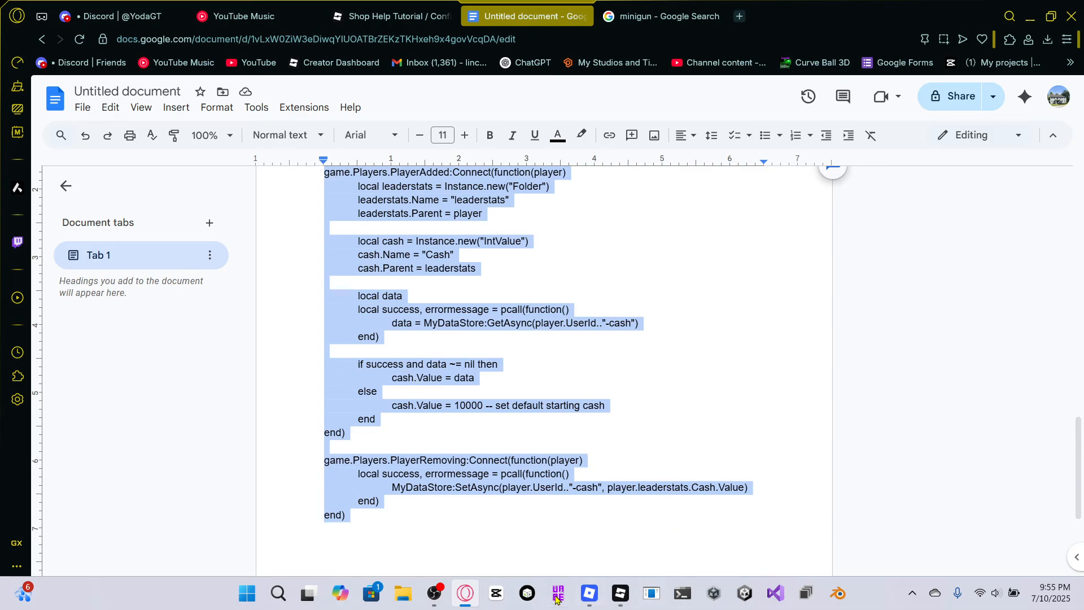
{"action": "mouse_move", "coordinate": [619, 592]}
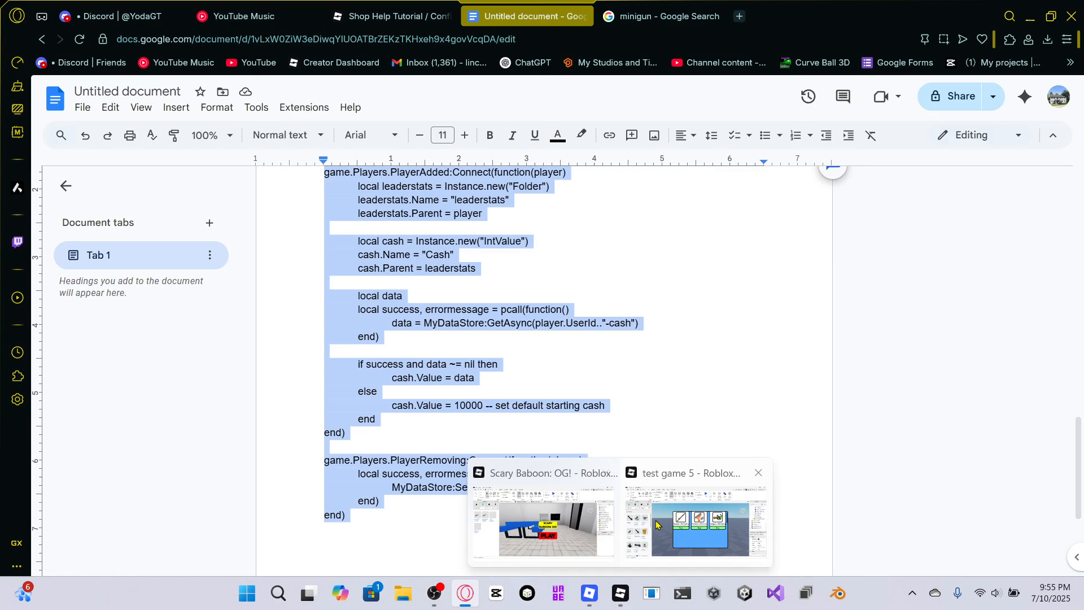
{"action": "left_click", "coordinate": [696, 523]}
Replace all code in ServerScriptService's Leaderstats/DataStore script with the copied script.
{"action": "scroll", "coordinate": [994, 225], "scroll_direction": "up", "scroll_amount": 3}
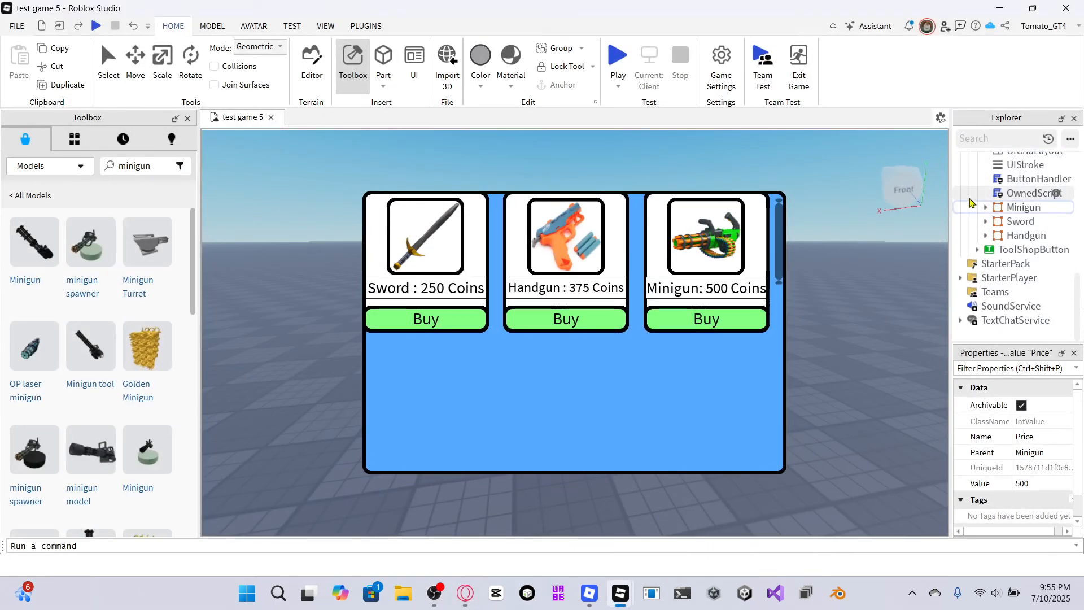
{"action": "scroll", "coordinate": [1022, 254], "scroll_direction": "up", "scroll_amount": 5}
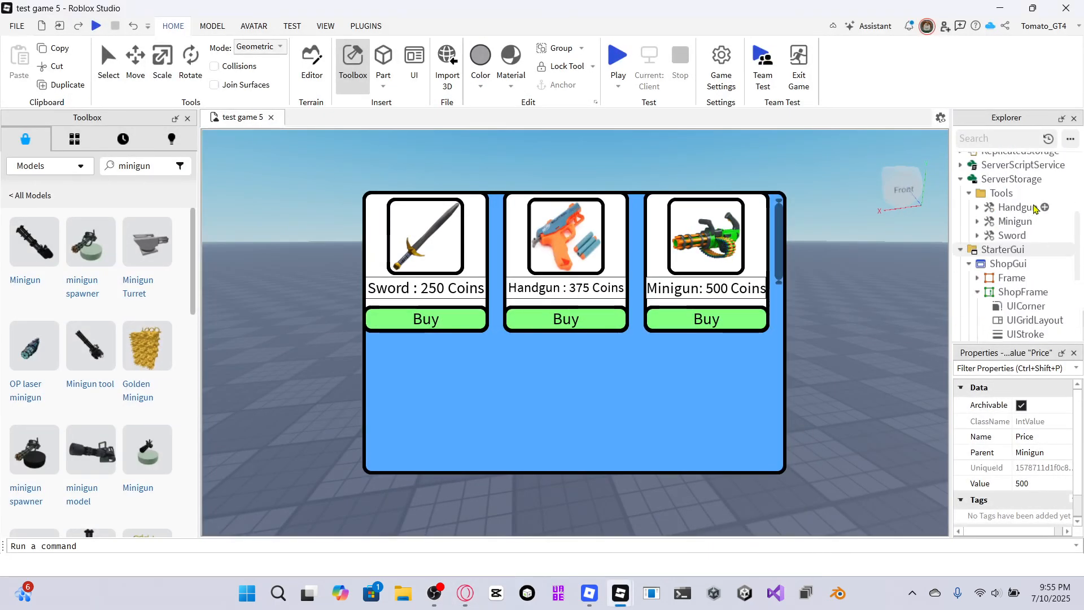
{"action": "left_click", "coordinate": [961, 208]}
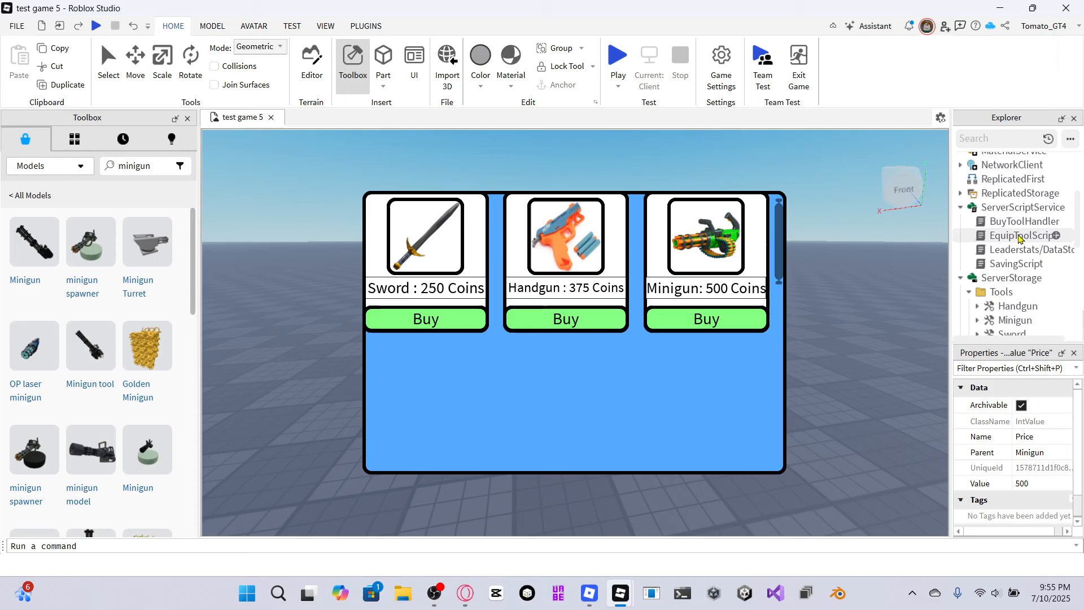
{"action": "left_click", "coordinate": [1002, 252]}
{"action": "double_click", "coordinate": [1002, 252]}
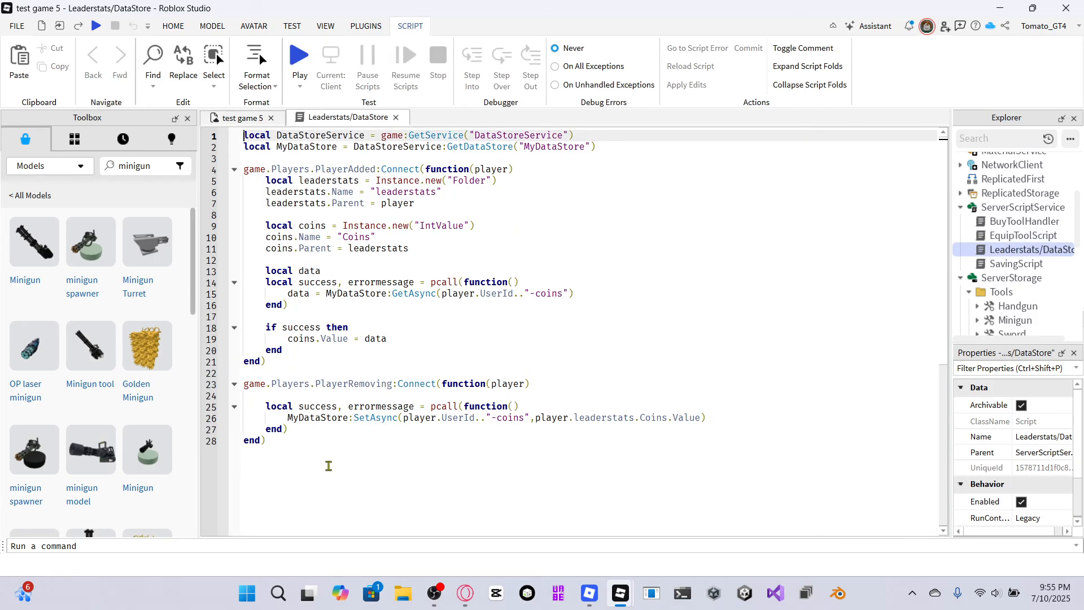
{"action": "left_click_drag", "start_coordinate": [292, 440], "coordinate": [244, 135]}
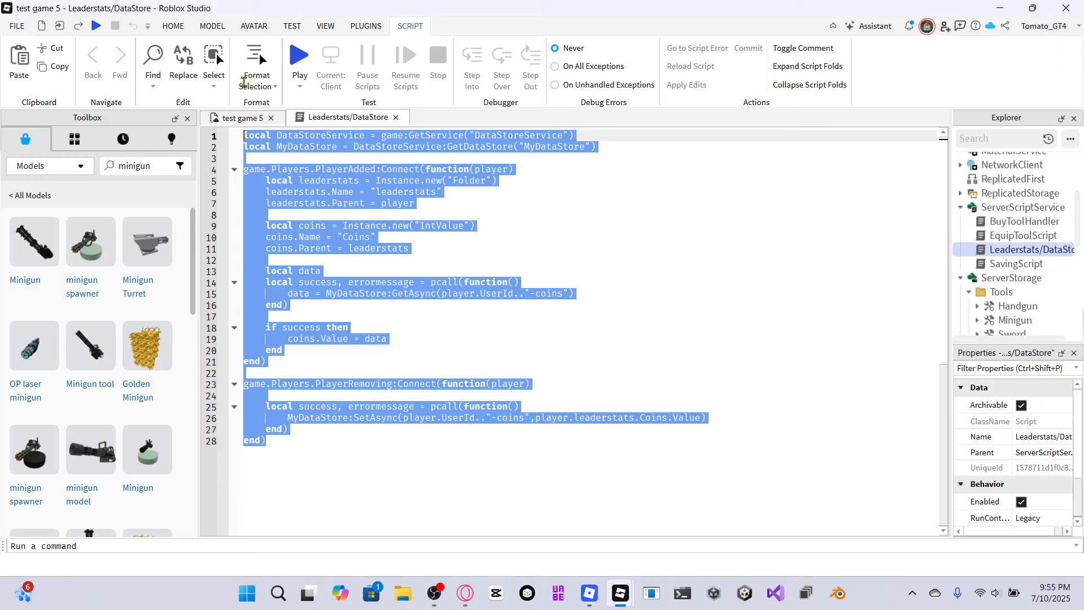
{"action": "key", "text": "BackSpace"}
{"action": "key", "text": "ctrl+v"}
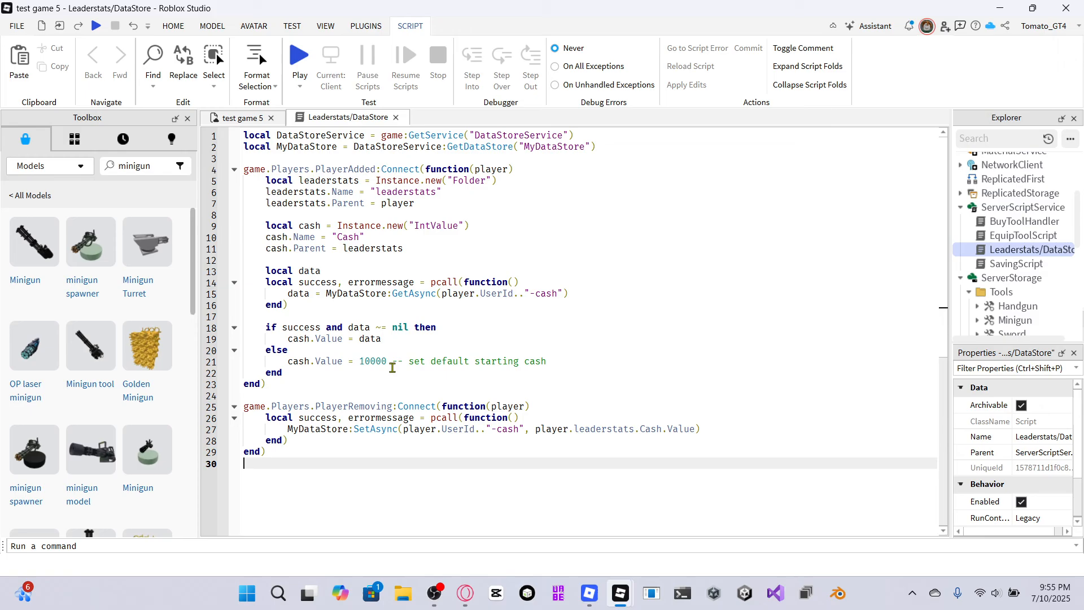
Set the default starting cash value in the script's else branch to 10.
{"action": "left_click", "coordinate": [386, 357]}
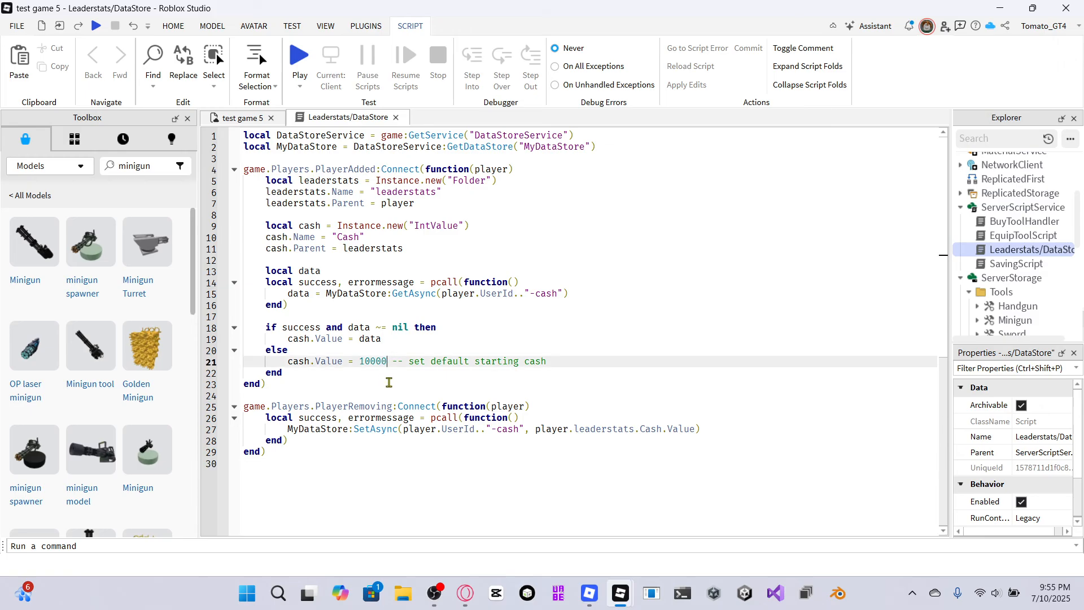
{"action": "key", "text": "BackSpace"}
{"action": "key", "text": "BackSpace"}
{"action": "key", "text": "BackSpace"}
{"action": "key", "text": "BackSpace"}
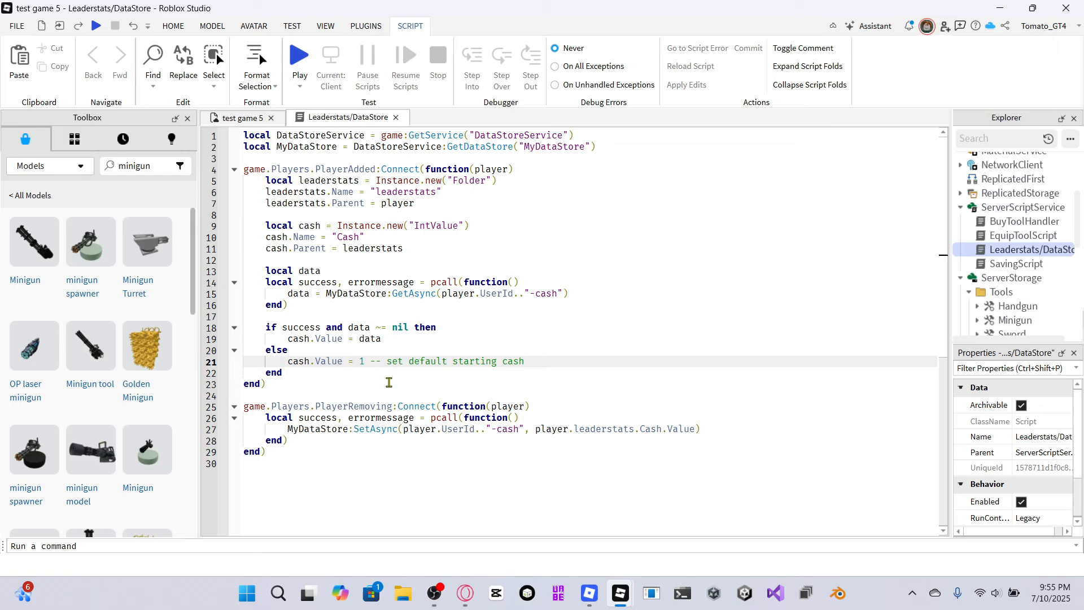
{"action": "type", "text": "000"}
{"action": "key", "text": "BackSpace"}
{"action": "key", "text": "BackSpace"}
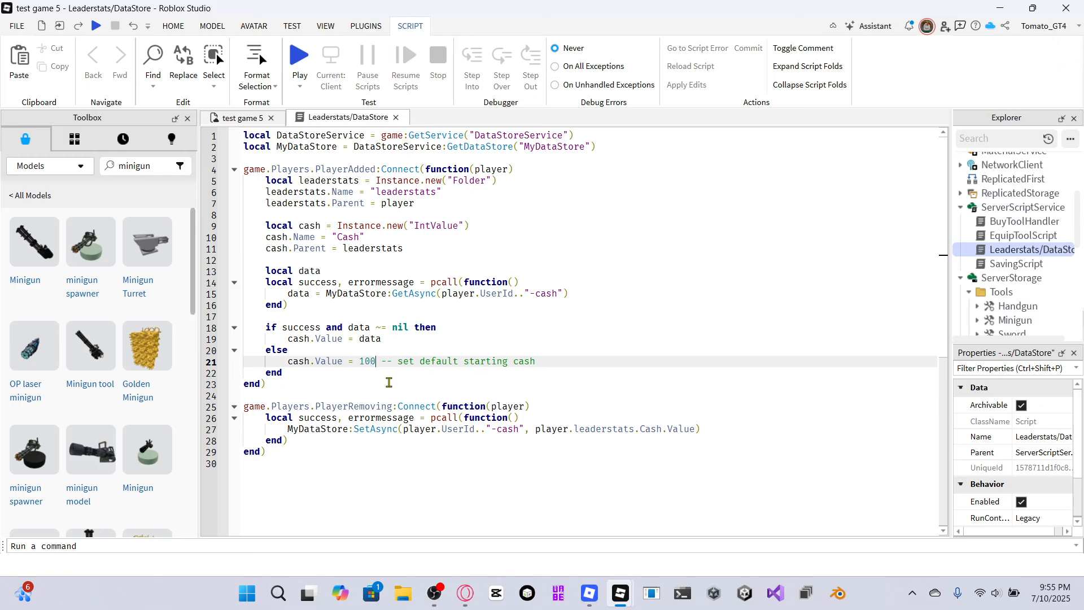
{"action": "key", "text": "Return"}
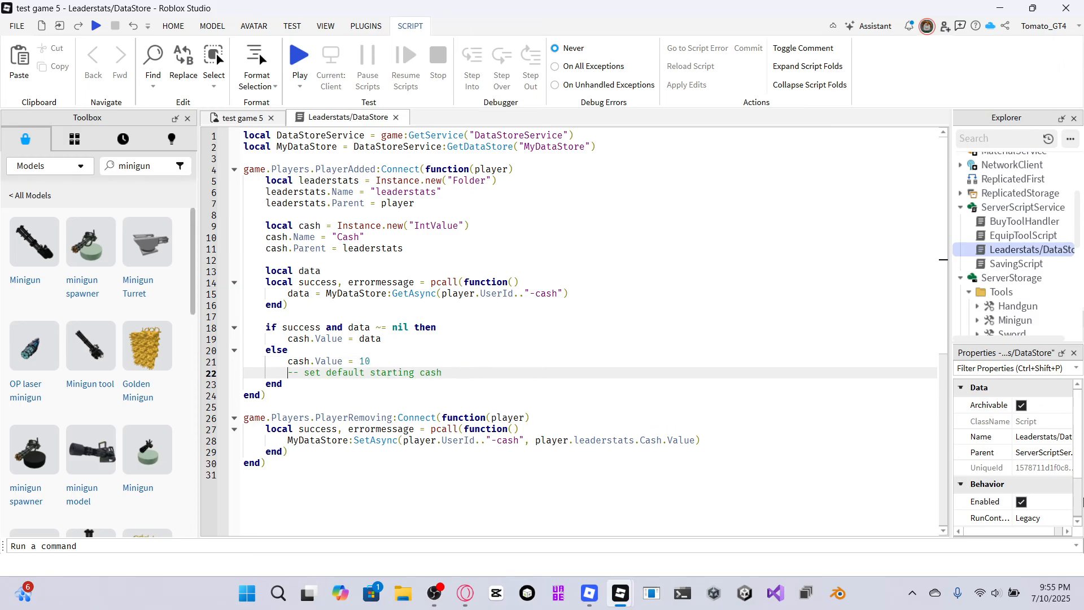
{"action": "key", "text": "BackSpace"}
{"action": "key", "text": "BackSpace"}
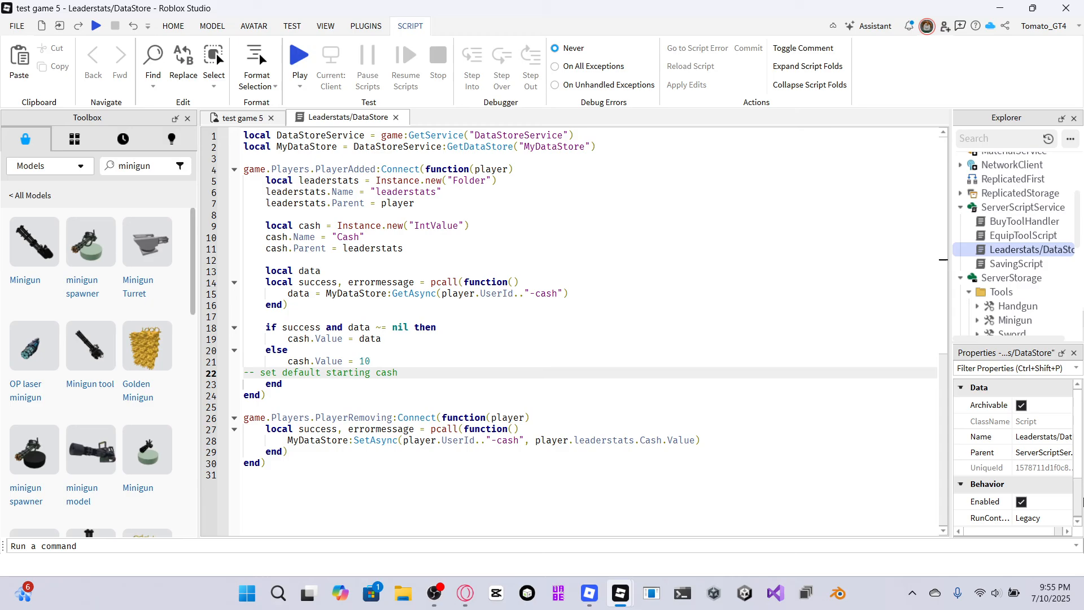
{"action": "key", "text": "BackSpace"}
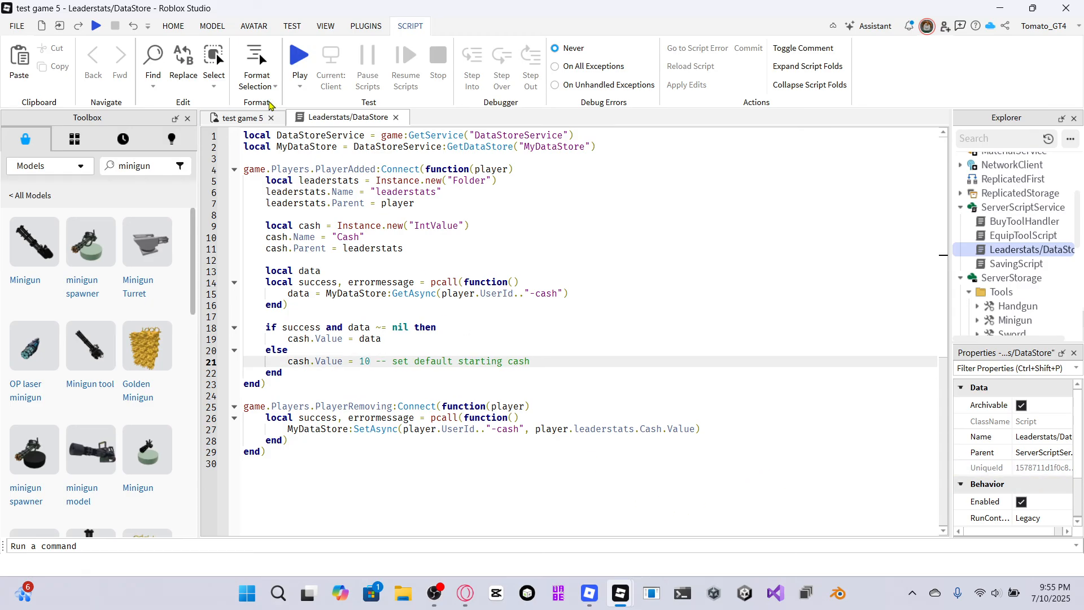
Playtest the game to check the starting cash, then stop the playtest.
{"action": "left_click", "coordinate": [297, 63]}
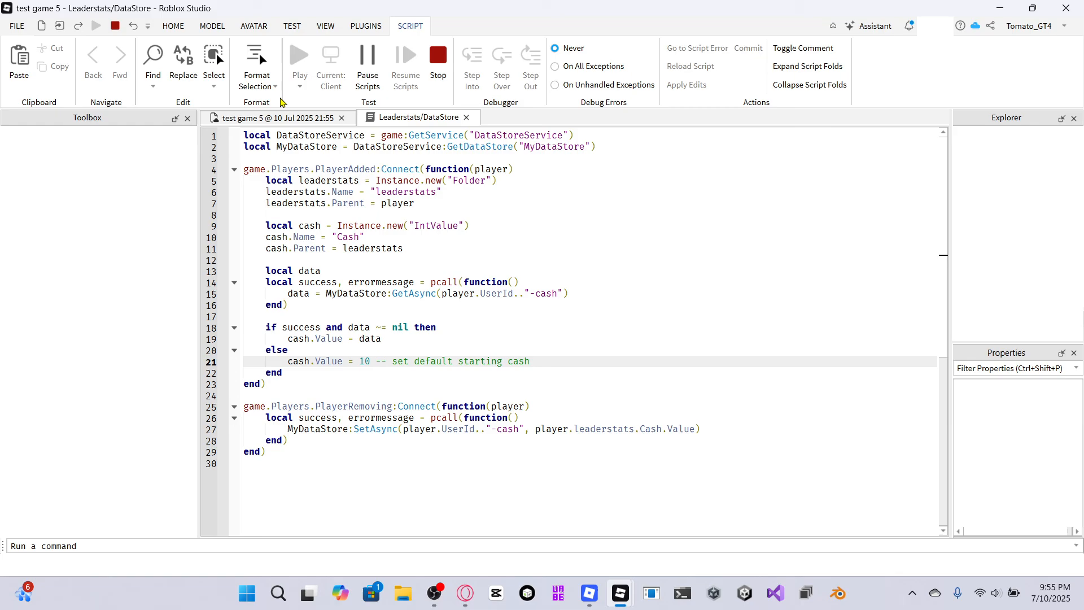
{"action": "left_click", "coordinate": [270, 123]}
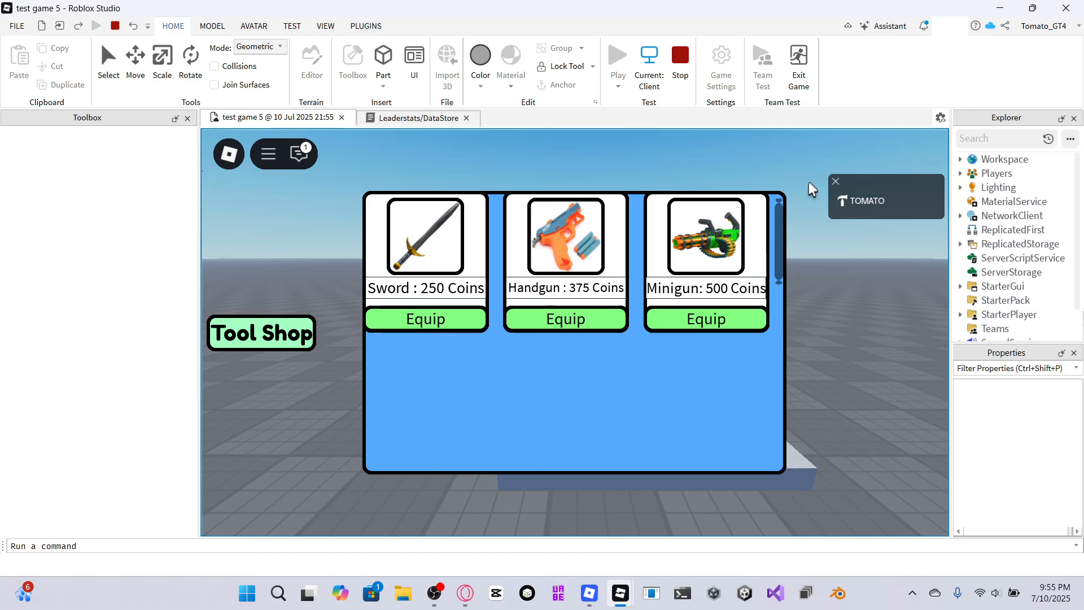
{"action": "left_click", "coordinate": [680, 56]}
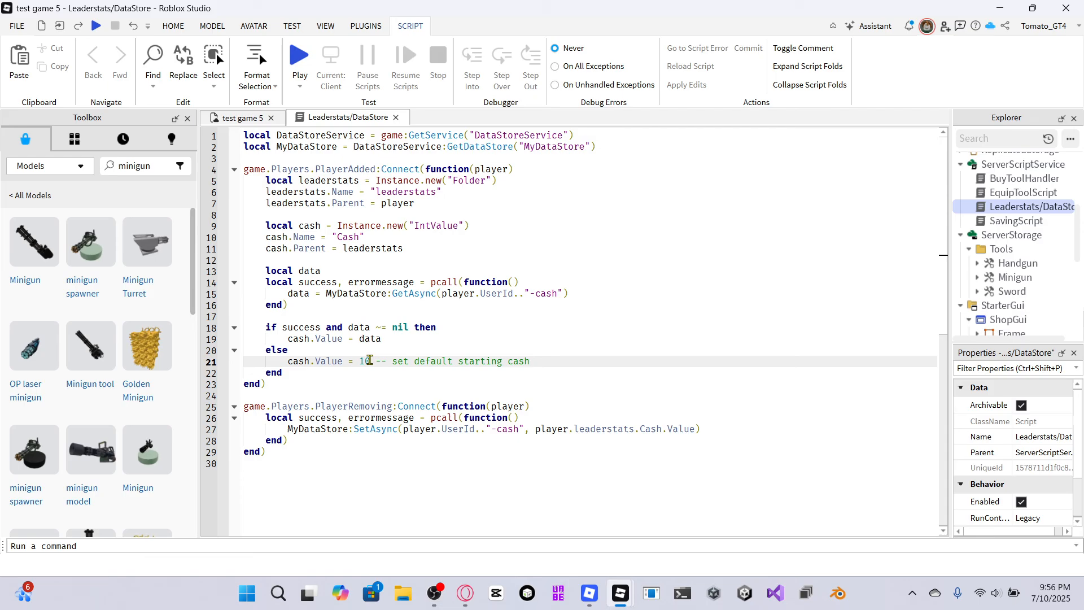
Lengthen the starting cash value by appending zeros, then playtest the game and stop it.
{"action": "type", "text": "0000000000000"}
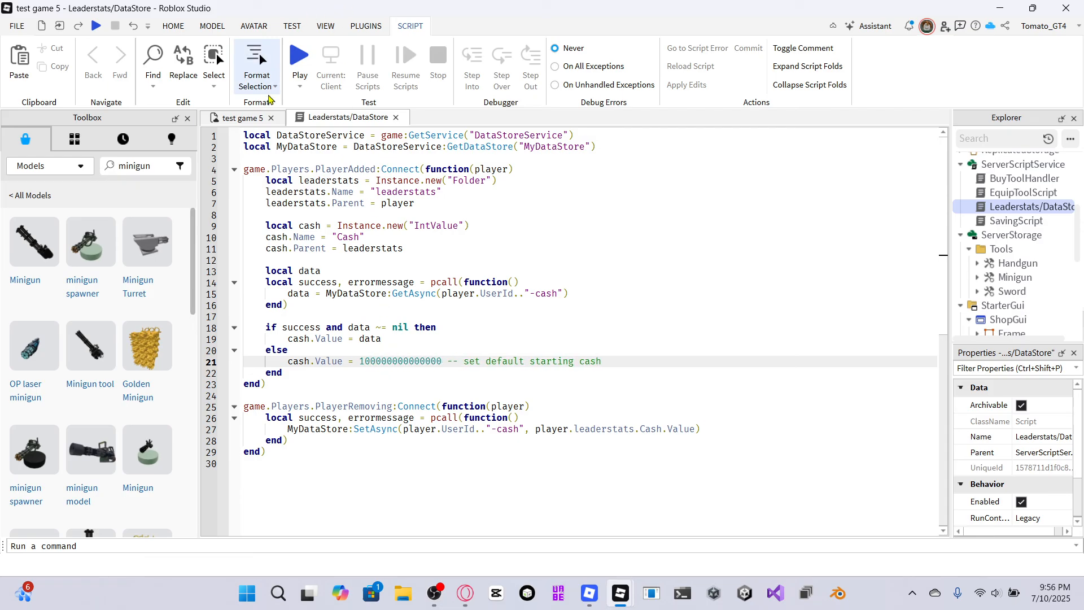
{"action": "left_click", "coordinate": [239, 117]}
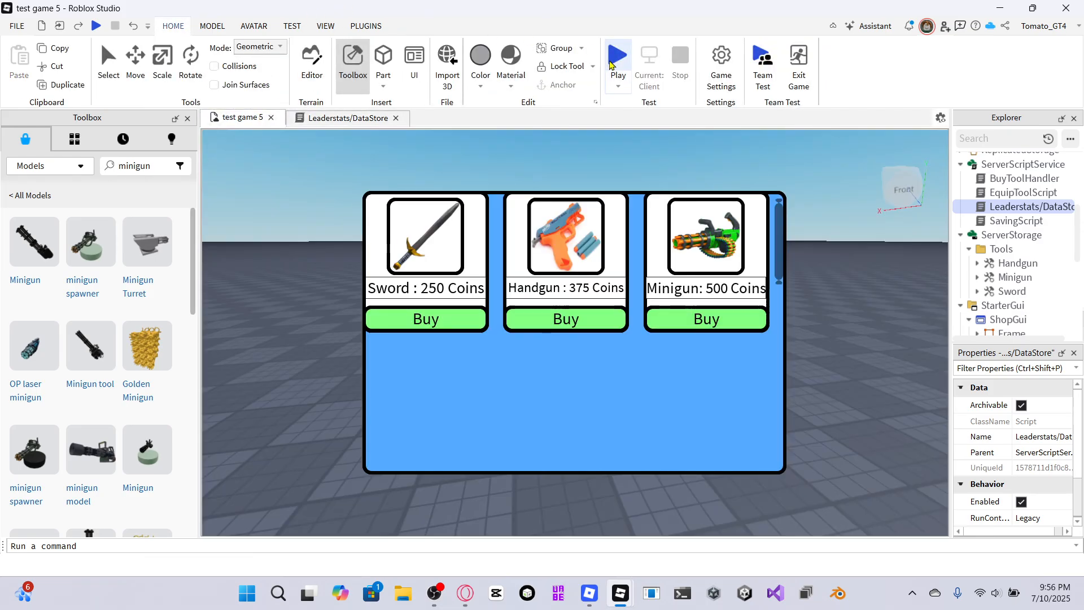
{"action": "left_click", "coordinate": [616, 59]}
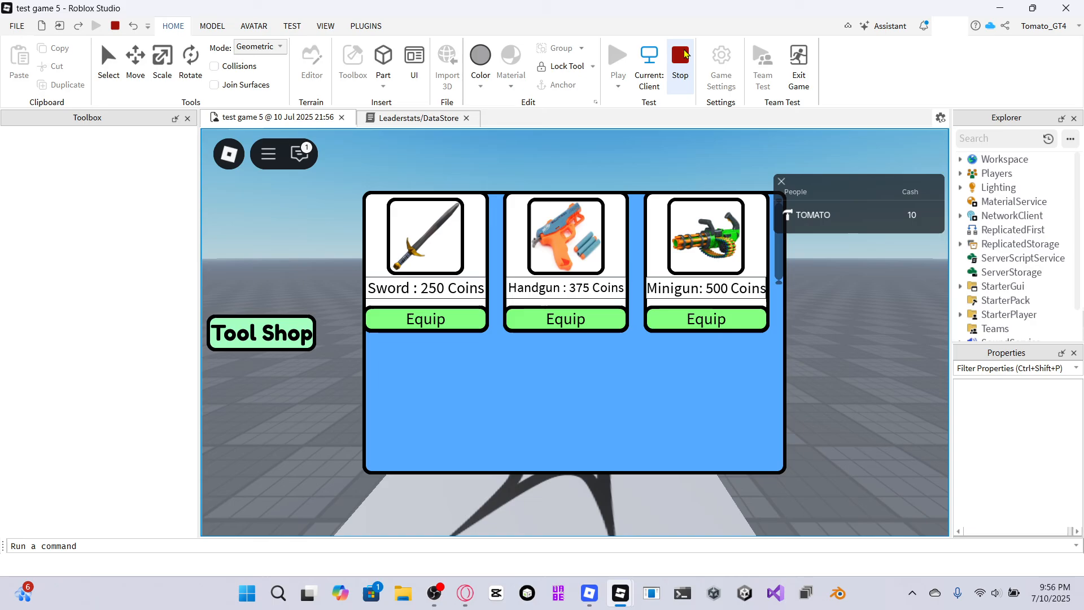
{"action": "left_click", "coordinate": [684, 55]}
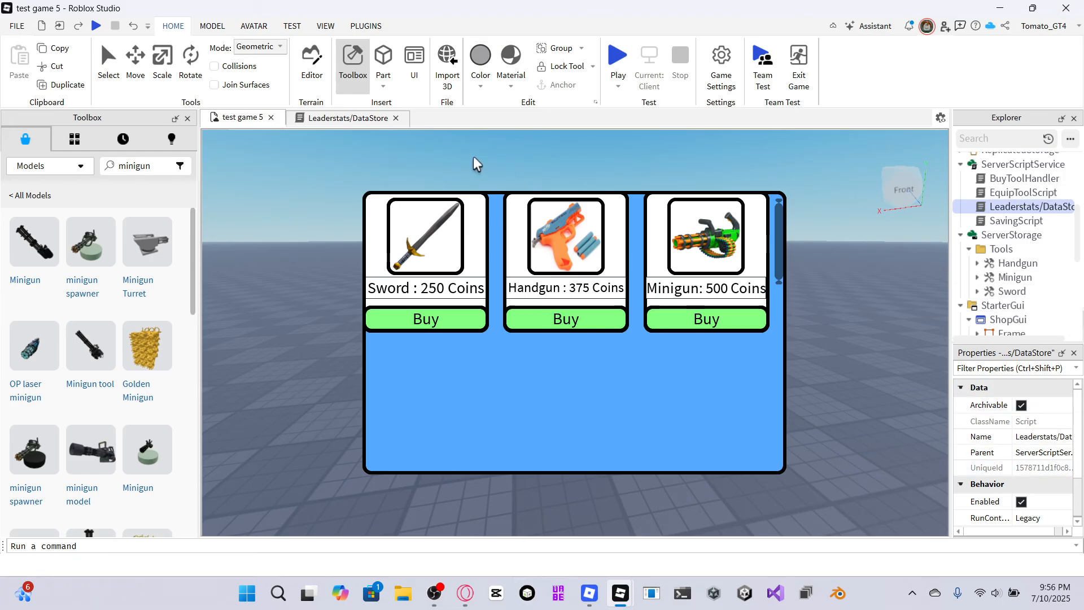
Set the default starting cash value to 10000 in the Leaderstats/DataStore script.
{"action": "left_click", "coordinate": [313, 119]}
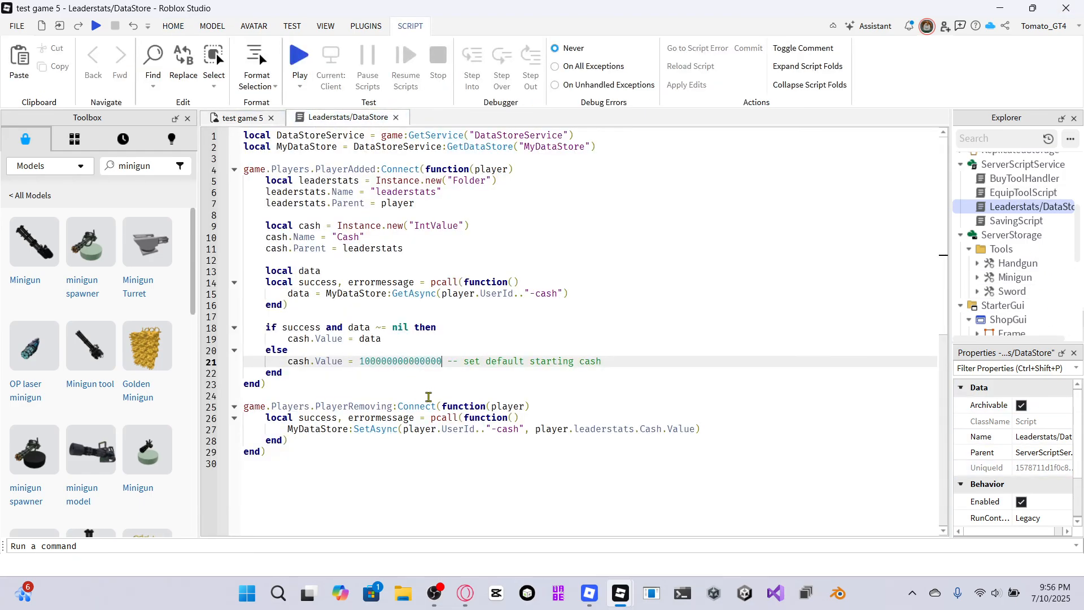
{"action": "key", "text": "BackSpace"}
{"action": "key", "text": "BackSpace"}
{"action": "key", "text": "BackSpace"}
{"action": "key", "text": "BackSpace"}
{"action": "key", "text": "BackSpace"}
{"action": "key", "text": "BackSpace"}
{"action": "key", "text": "BackSpace"}
{"action": "key", "text": "BackSpace"}
{"action": "key", "text": "BackSpace"}
{"action": "key", "text": "BackSpace"}
{"action": "key", "text": "BackSpace"}
{"action": "key", "text": "BackSpace"}
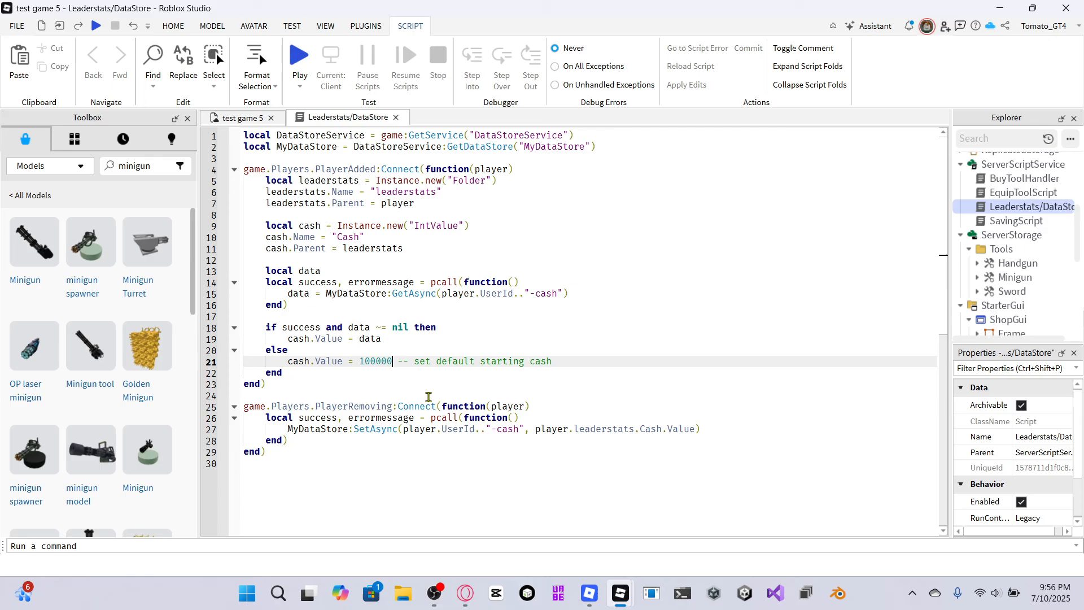
{"action": "type", "text": "0000"}
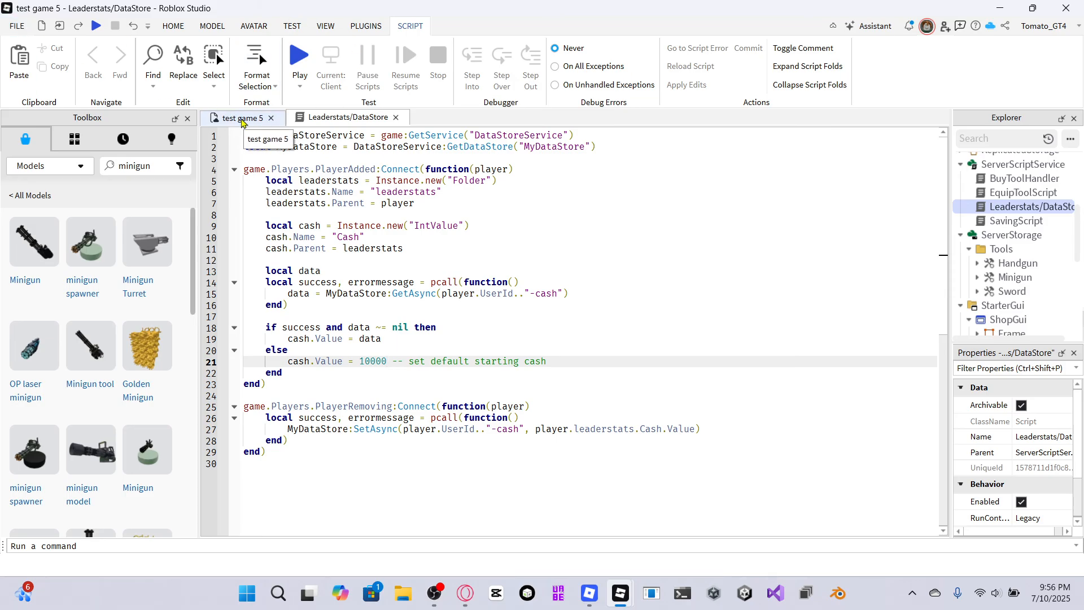
Return to the game view and clear the minigun search from the Toolbox.
{"action": "left_click", "coordinate": [243, 121]}
{"action": "mouse_move", "coordinate": [980, 254]}
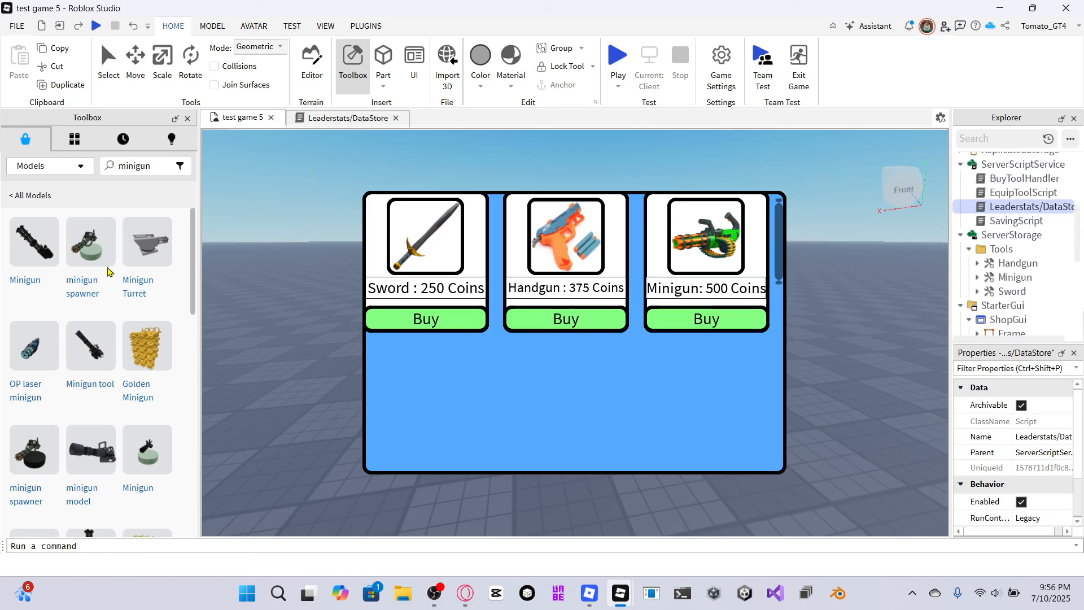
{"action": "left_click", "coordinate": [153, 164]}
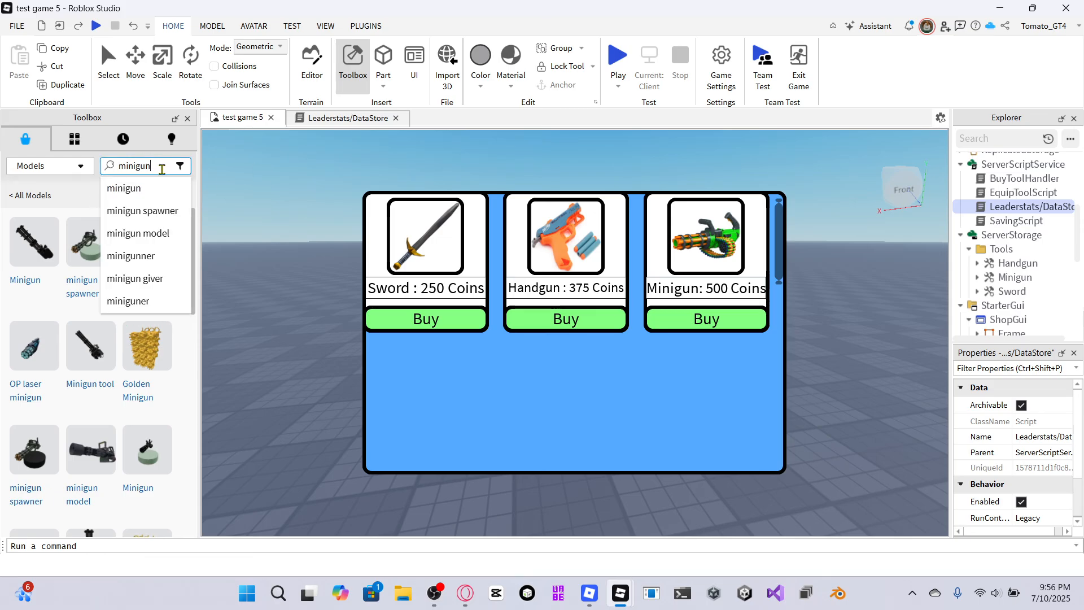
{"action": "key", "text": "BackSpace"}
{"action": "key", "text": "BackSpace"}
{"action": "key", "text": "BackSpace"}
{"action": "key", "text": "BackSpace"}
{"action": "key", "text": "BackSpace"}
{"action": "key", "text": "BackSpace"}
{"action": "key", "text": "BackSpace"}
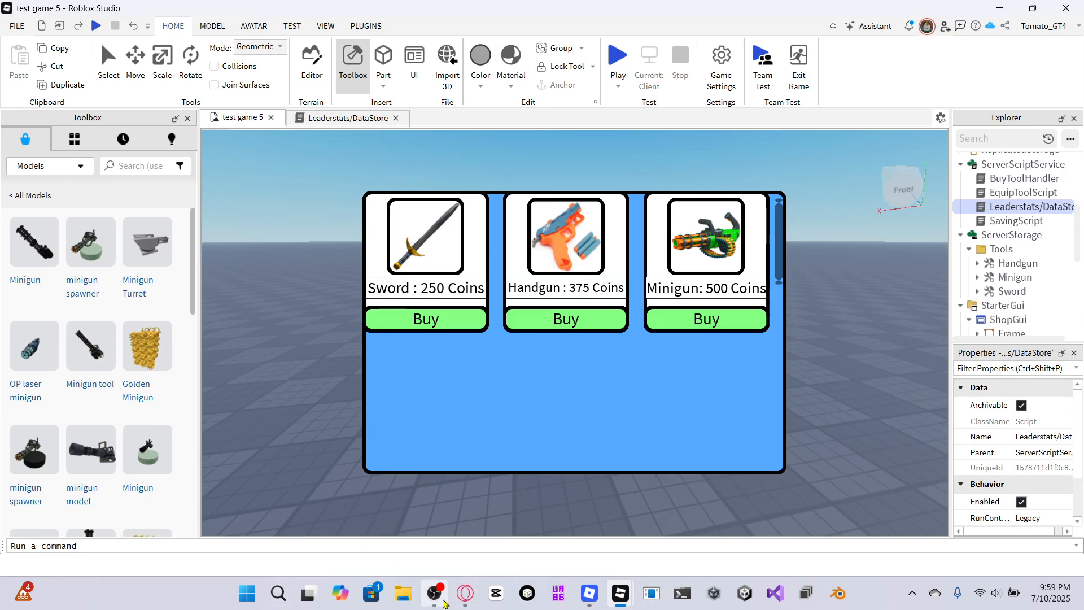
Switch to OBS Studio.
{"action": "left_click", "coordinate": [441, 603]}
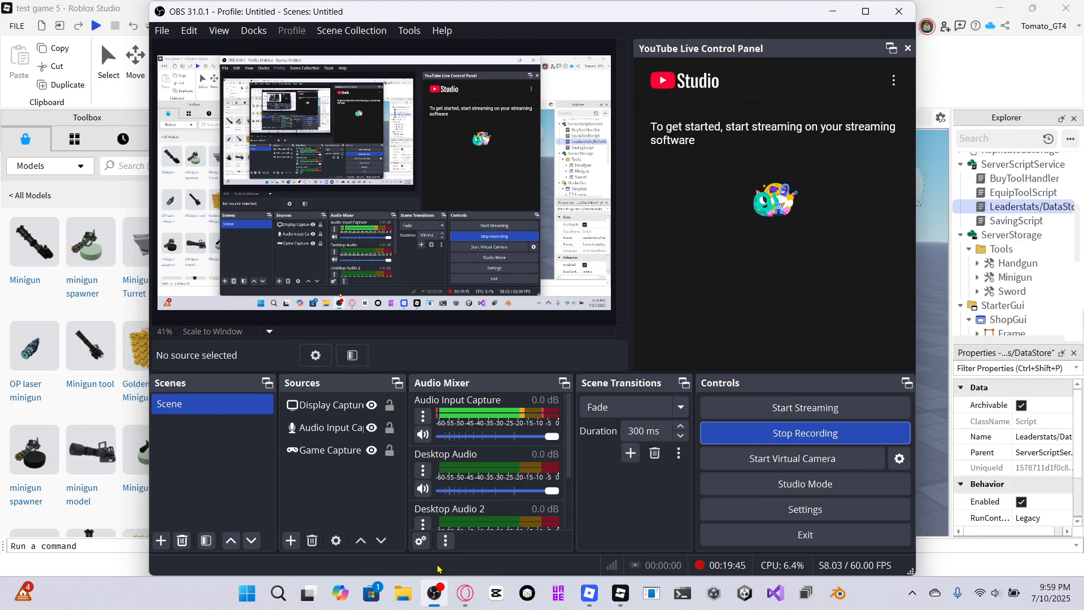